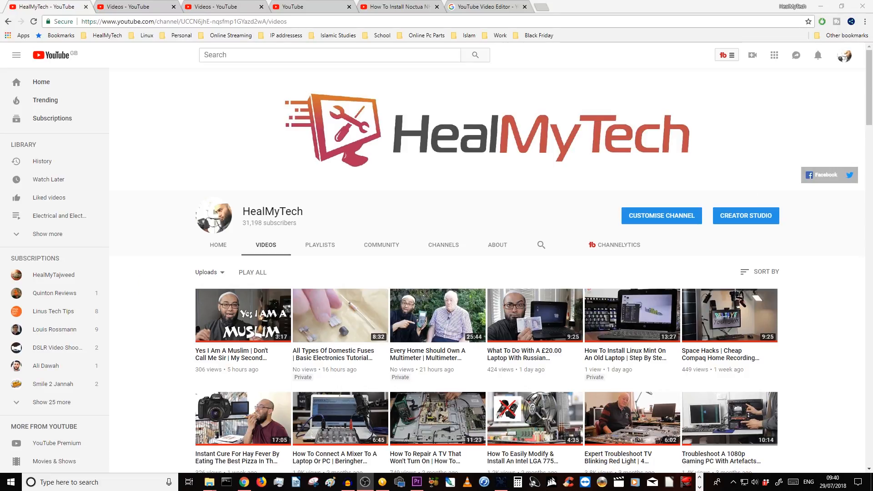
Find the Noctua NH-D15 installation video among the channel's uploads and bring up its watch page.
left_click_drag(868, 86, 866, 339)
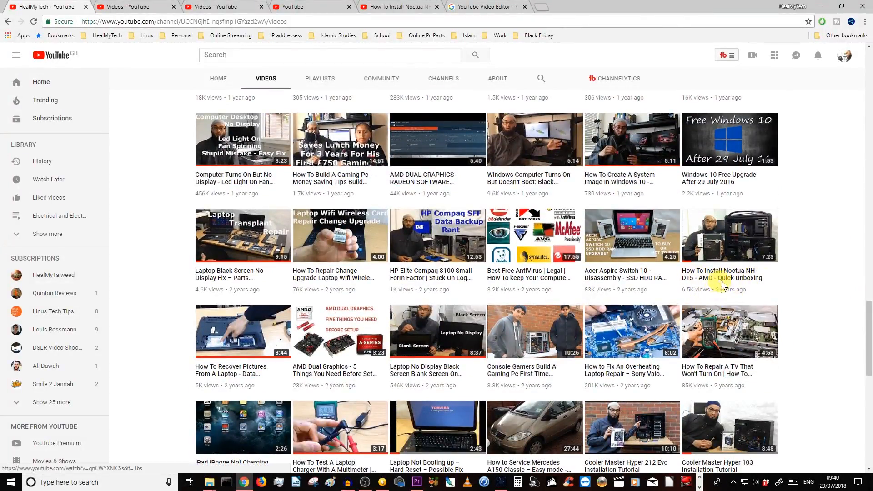
left_click(210, 7)
left_click(305, 3)
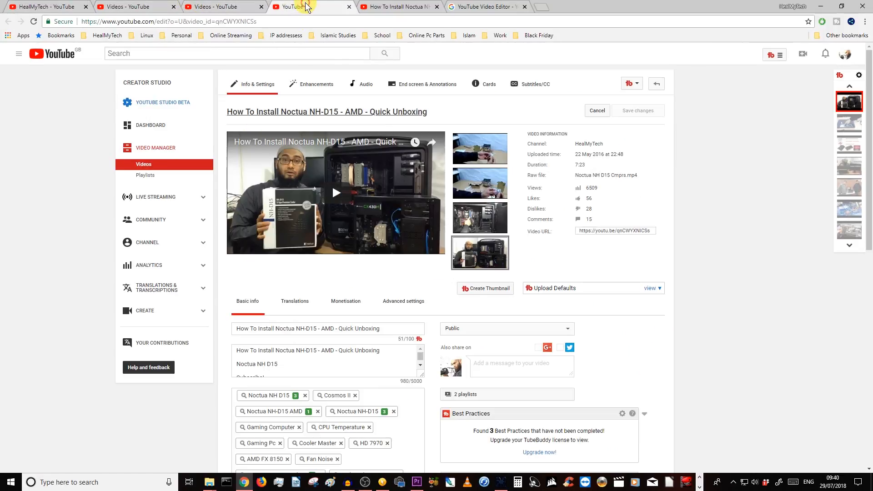
left_click(386, 7)
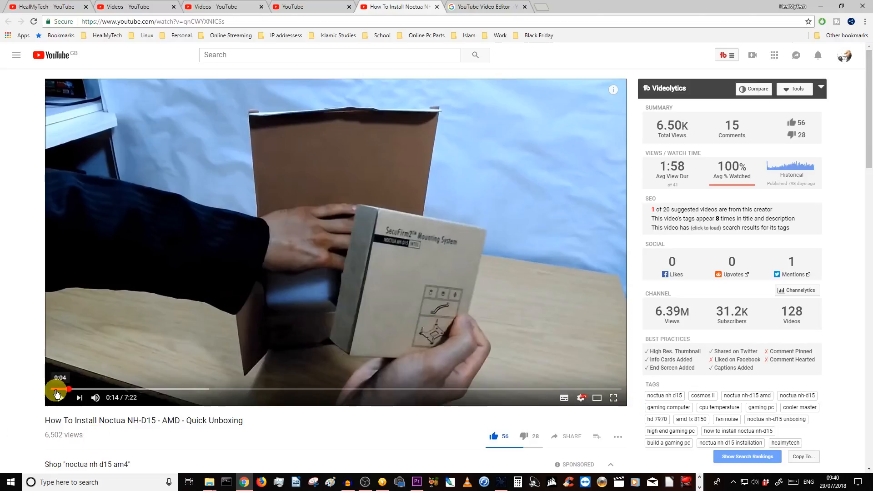
Play a few seconds of the video's opening to check its audio volume, and pause it.
left_click(51, 389)
left_click(61, 400)
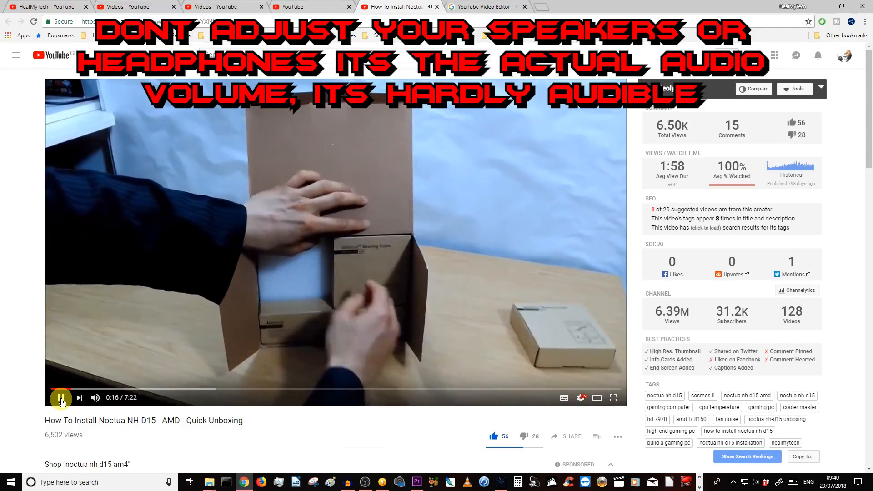
left_click(61, 403)
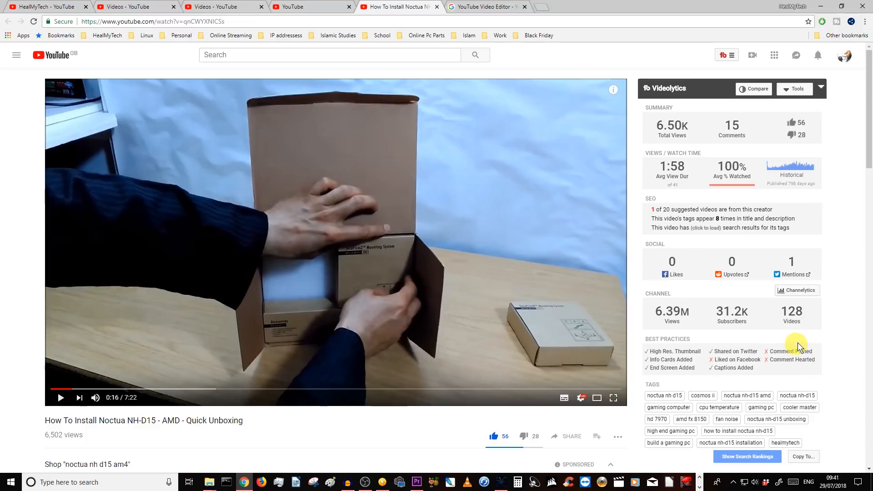
Review the ratings and details below the video, and bring up the YouTube Video Editor help article.
scroll(583, 373, "down", 2)
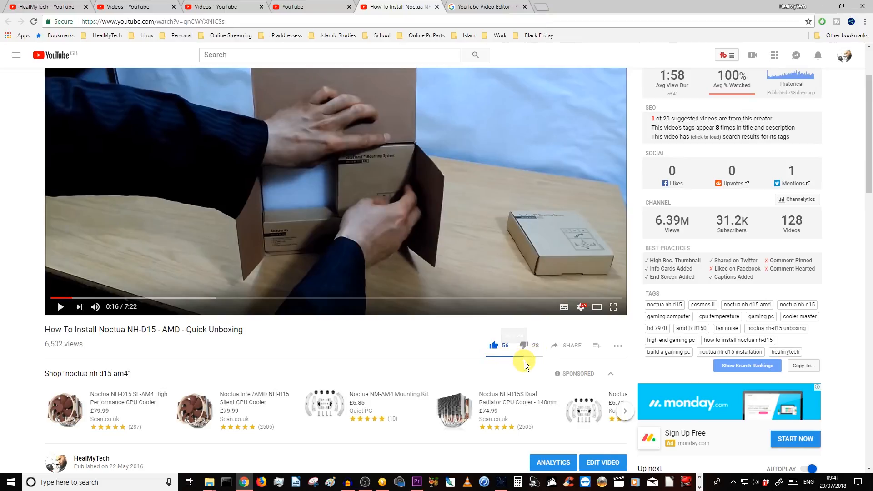
scroll(523, 361, "up", 2)
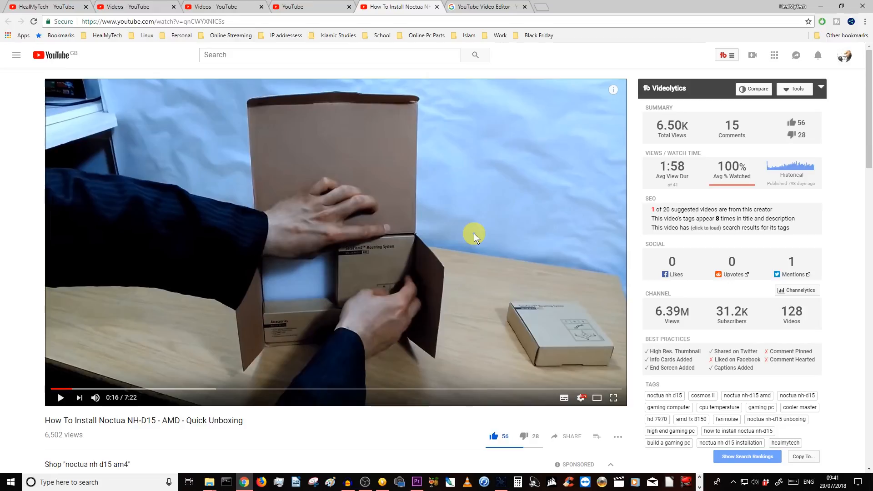
scroll(475, 233, "down", 3)
scroll(482, 237, "up", 2)
scroll(489, 242, "up", 1)
left_click(481, 5)
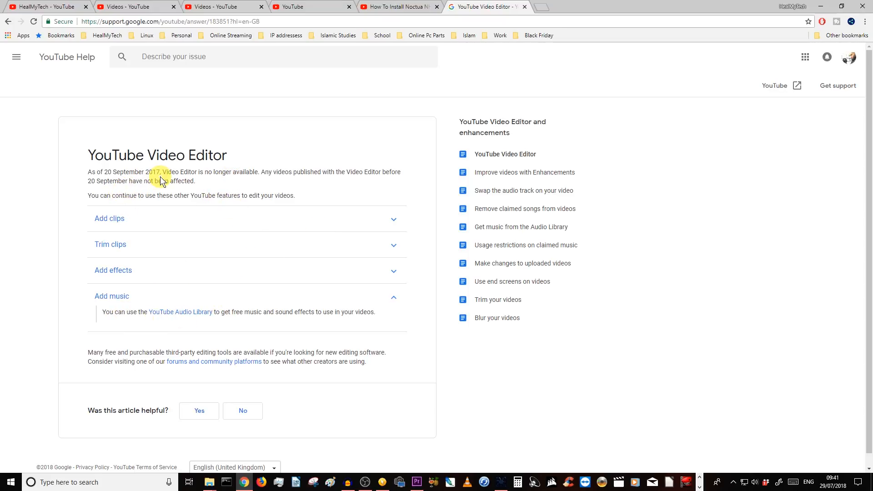
Check the Audio and Enhancements options on the Noctua video's editing page for ways to correct its sound.
left_click(389, 6)
left_click(318, 7)
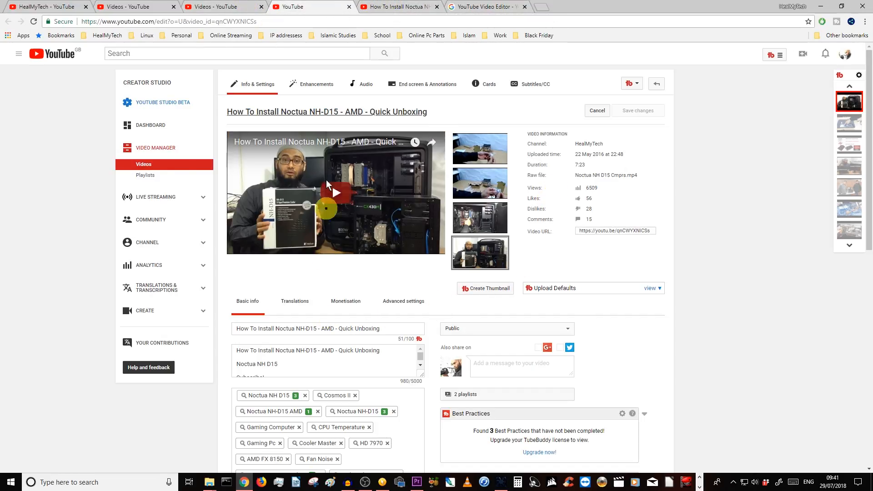
left_click(364, 87)
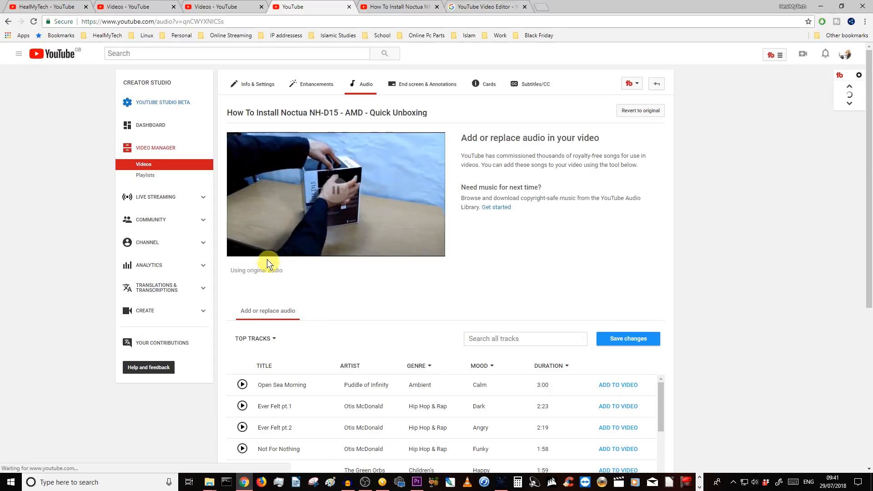
left_click(332, 195)
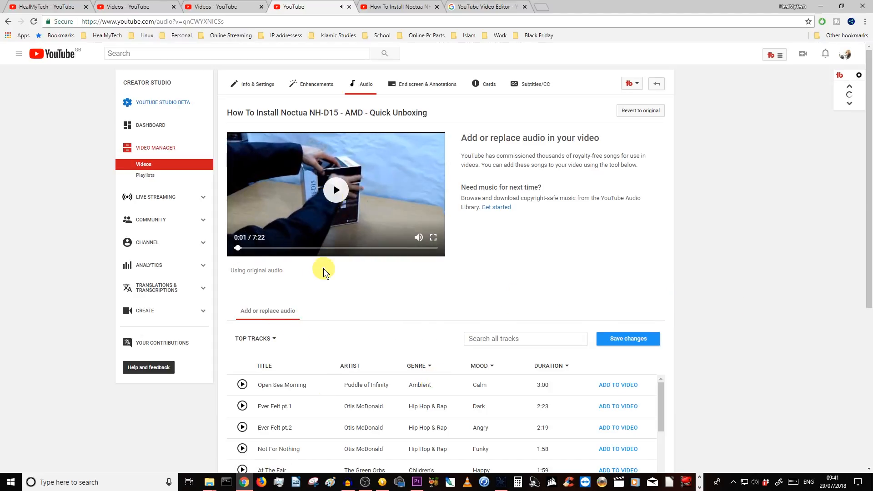
left_click(317, 84)
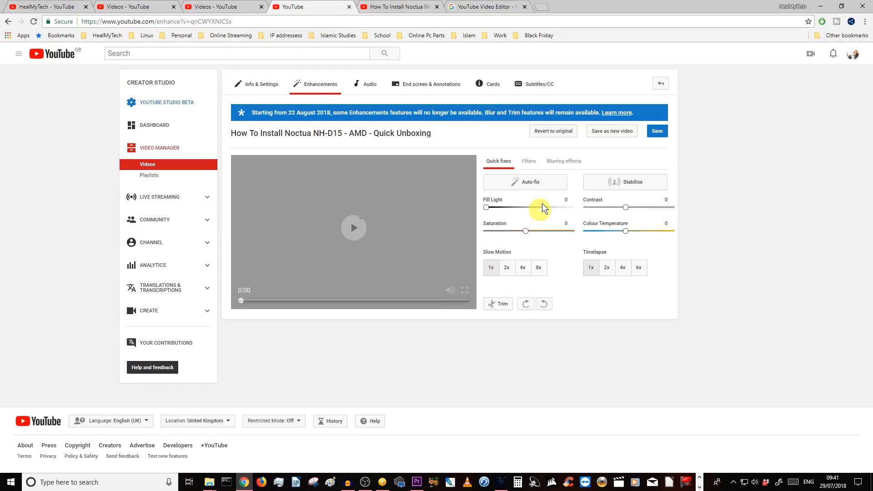
left_click(366, 232)
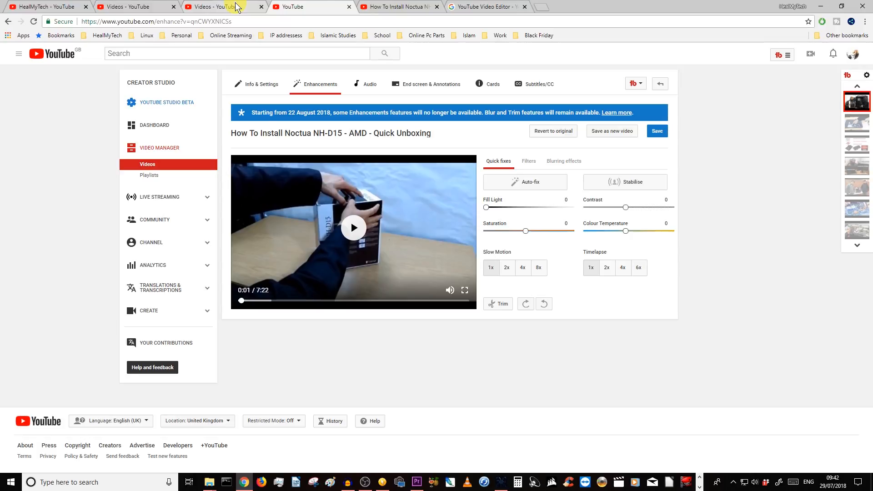
Compare the newest and the older uploads in the video manager, and minimise the browser.
left_click(147, 6)
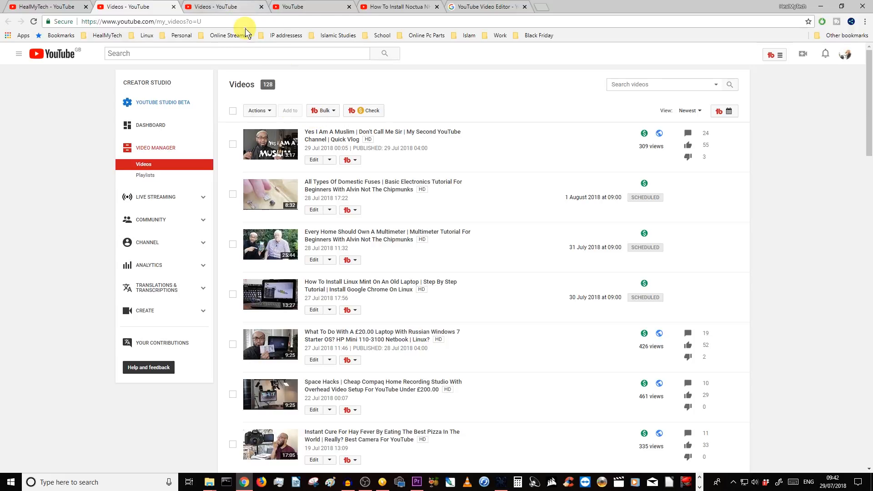
left_click(217, 7)
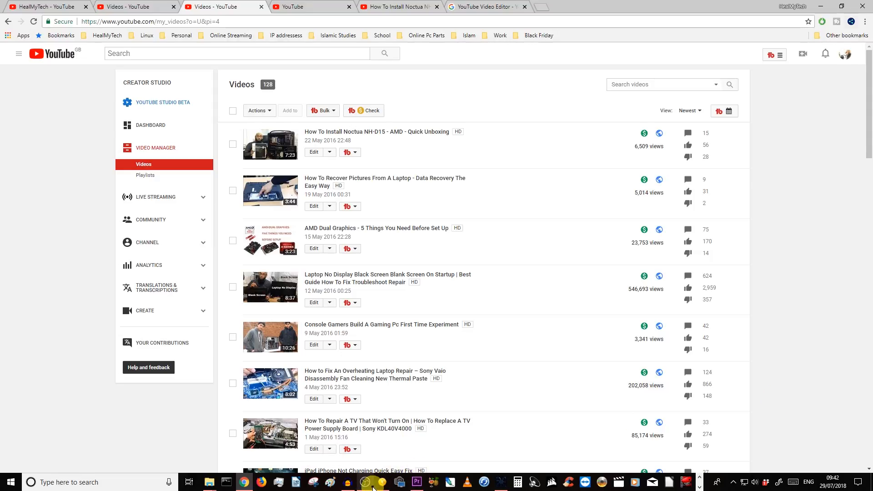
mouse_move(373, 487)
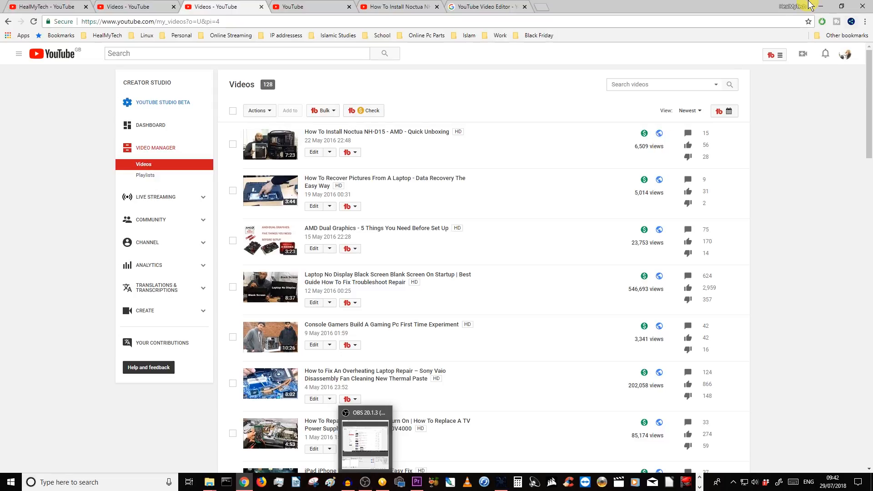
left_click(820, 6)
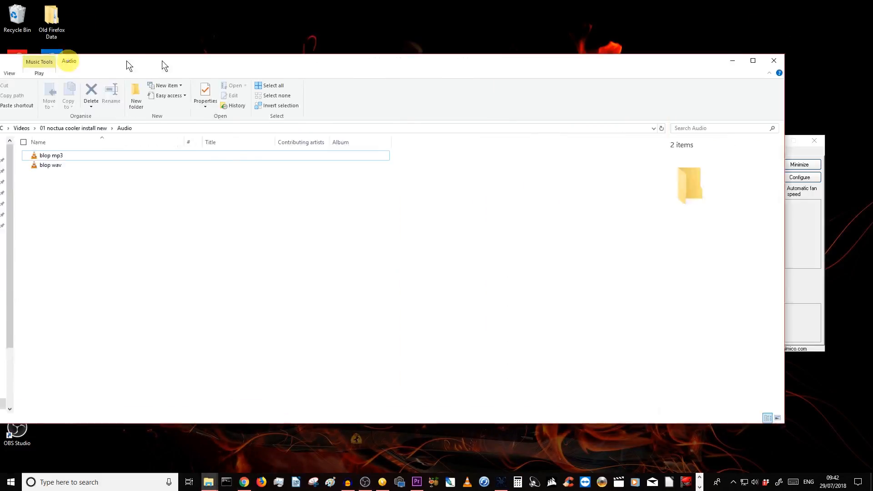
Select the original Noctua NH D15 file in the Video folder of "01 noctua cooler install new".
double_click(126, 61)
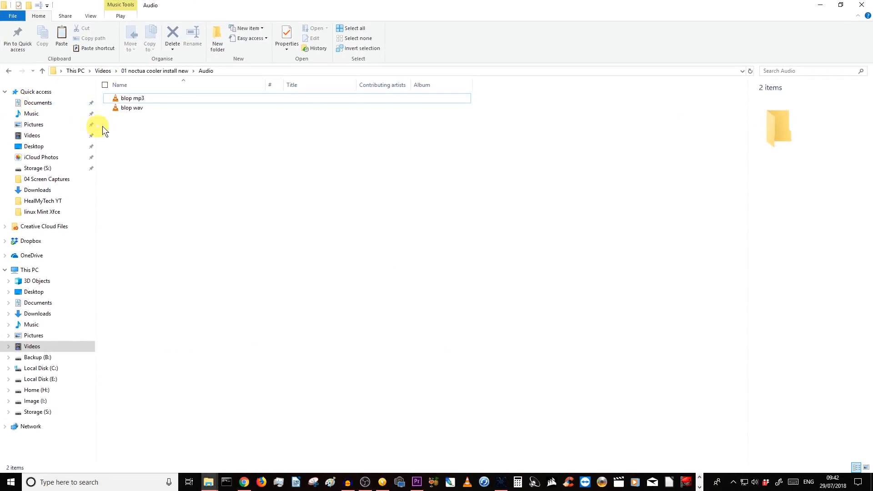
left_click(143, 71)
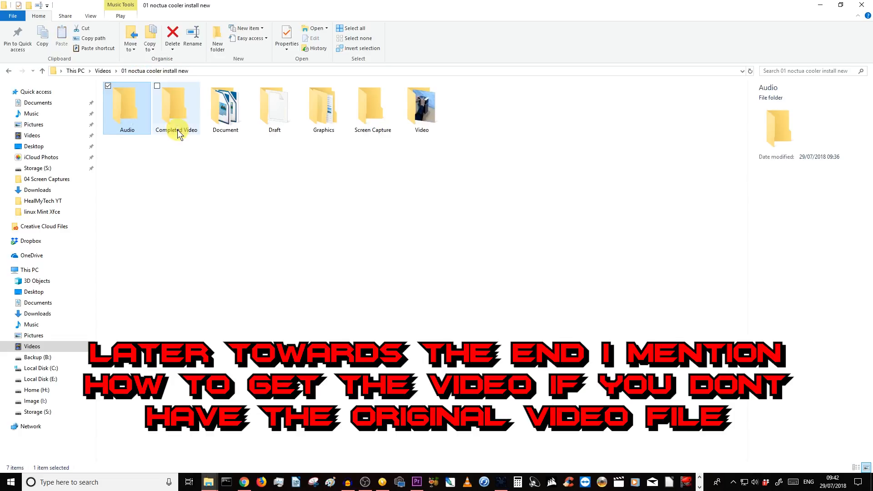
double_click(422, 116)
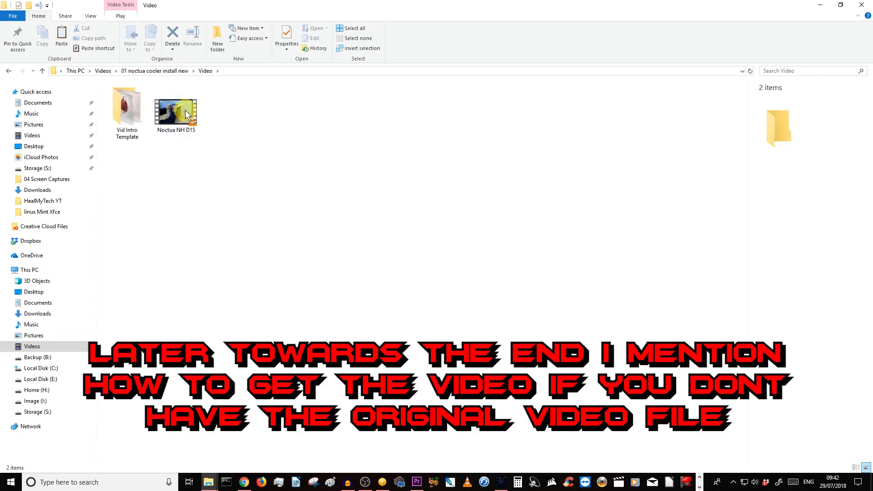
left_click(187, 132)
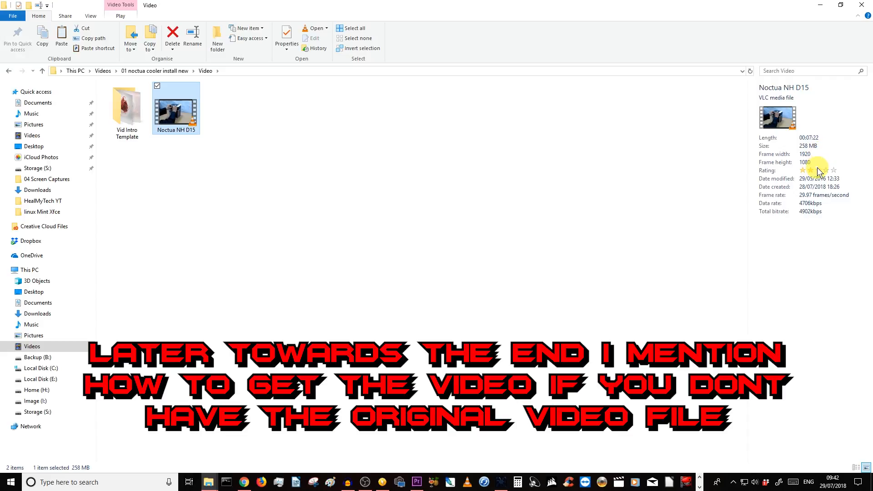
Switch to Audacity and import the audio of the Noctua NH D15 video file.
left_click_drag(389, 4, 82, 64)
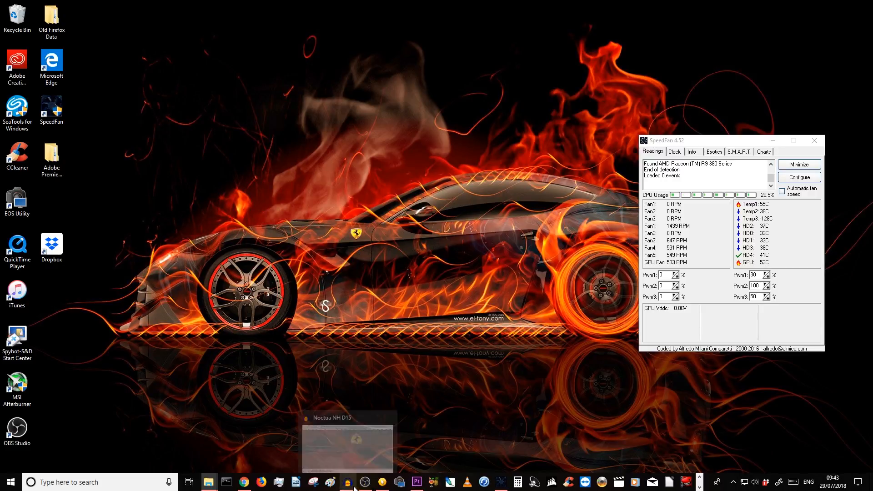
left_click(351, 486)
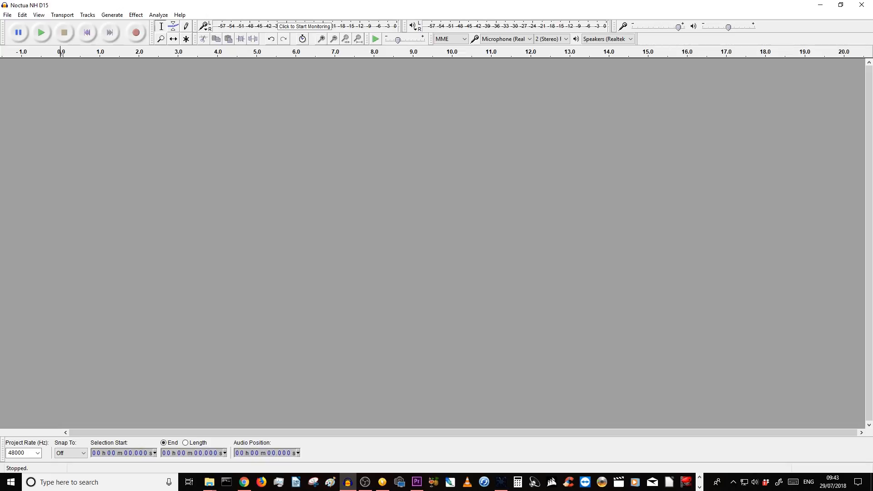
left_click_drag(0, 132, 348, 147)
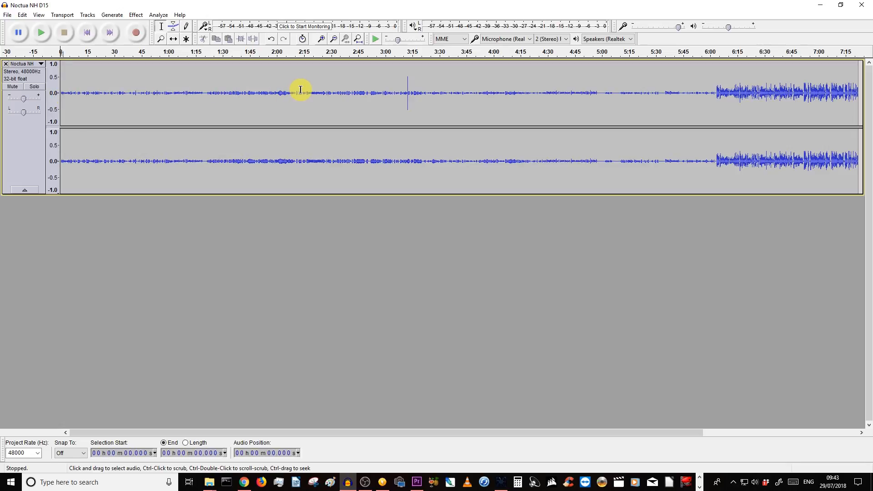
Play the quiet part of the track from about 5 seconds for a few seconds.
left_click(718, 91)
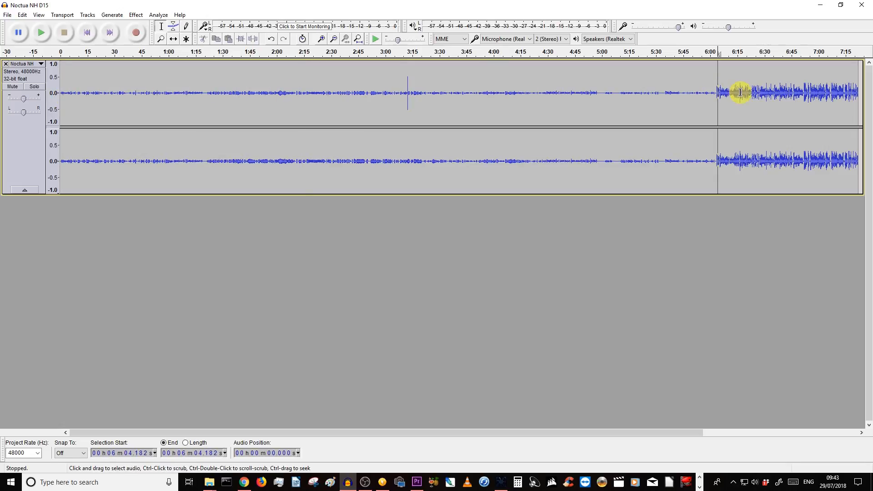
left_click(70, 91)
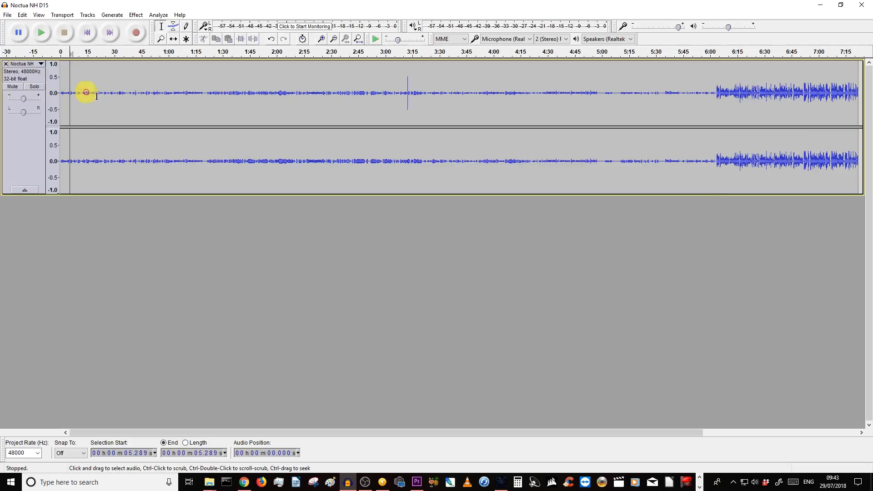
key("space")
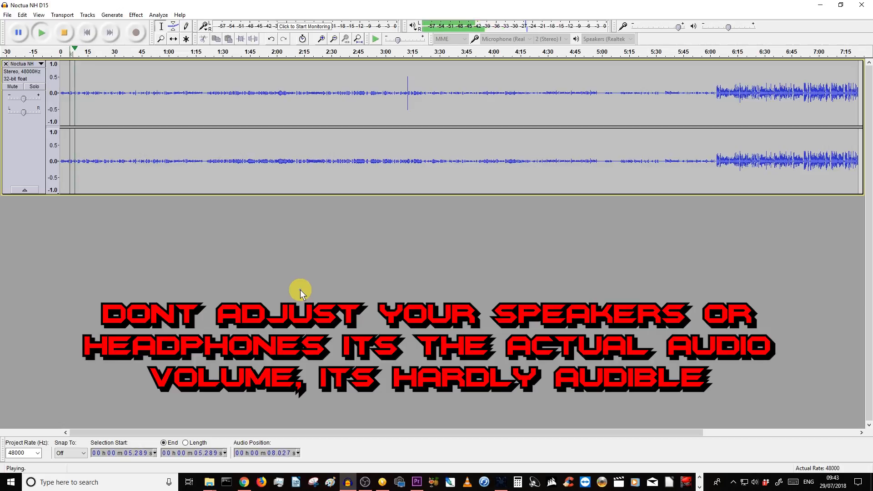
key("space")
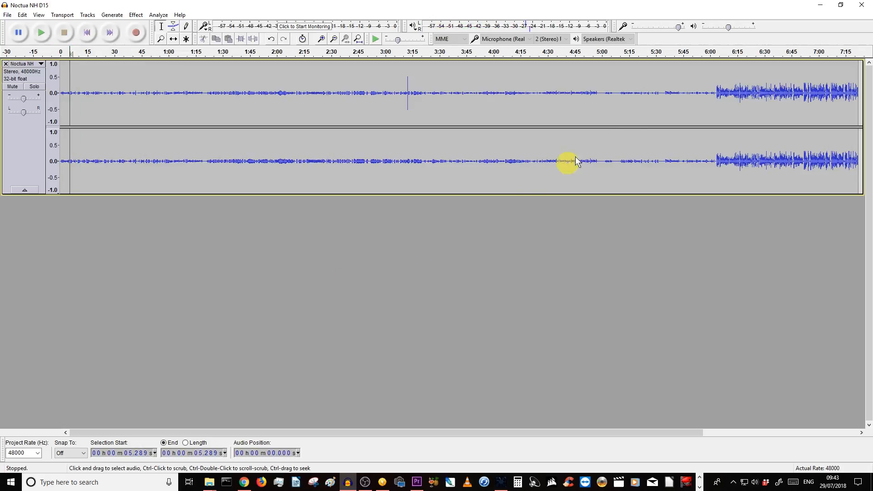
Play the louder section near the end of the track from about 6:03 for comparison.
left_click(716, 90)
key("space")
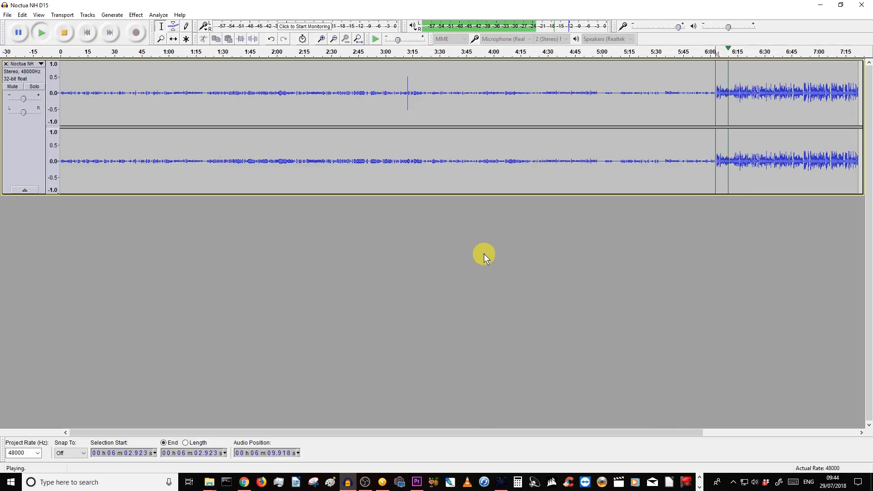
key("space")
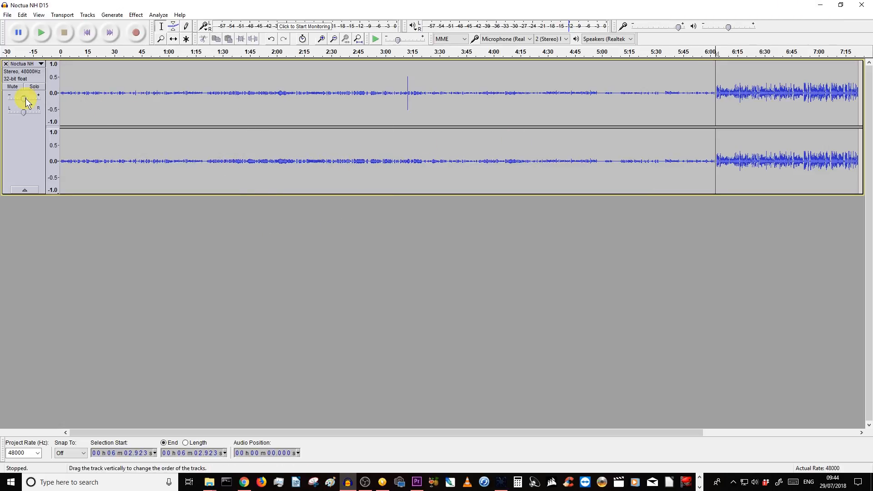
Remove the imported Noctua track from the project and minimise Audacity.
left_click(6, 64)
left_click(819, 4)
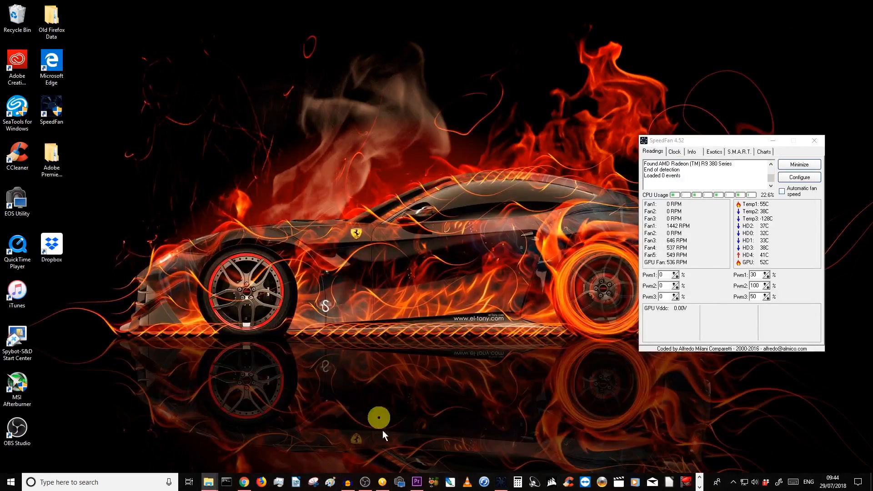
Switch to Premiere Pro, import Noctua NH D15.mp4 into the project and create a sequence from it.
left_click(416, 482)
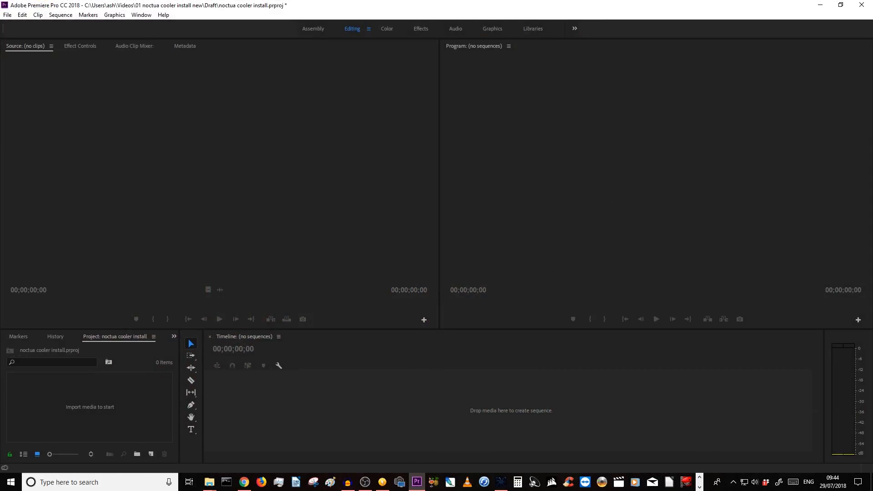
left_click_drag(0, 354, 83, 403)
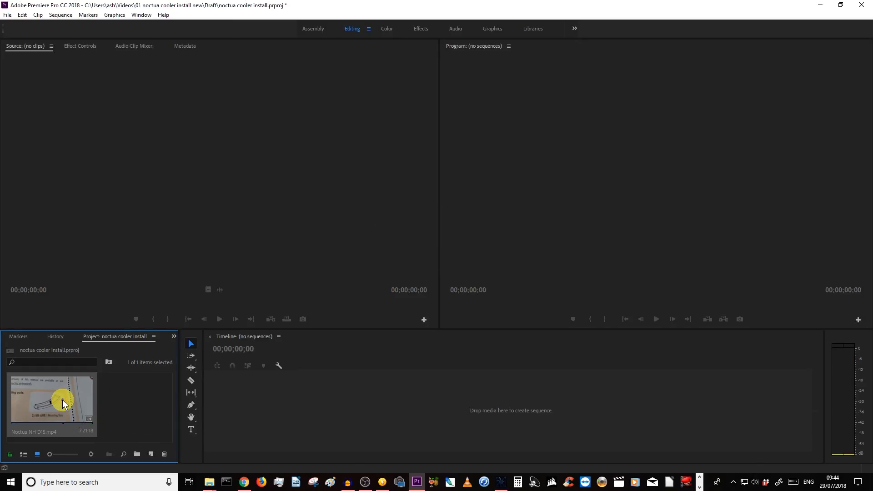
left_click_drag(64, 404, 273, 395)
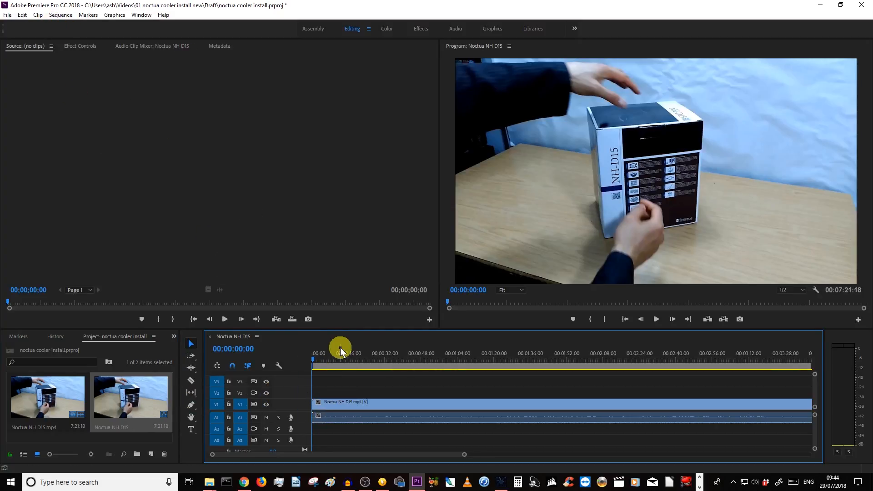
Start a media export of the Noctua NH D15 sequence and exclude the video so only the audio is exported.
left_click(7, 15)
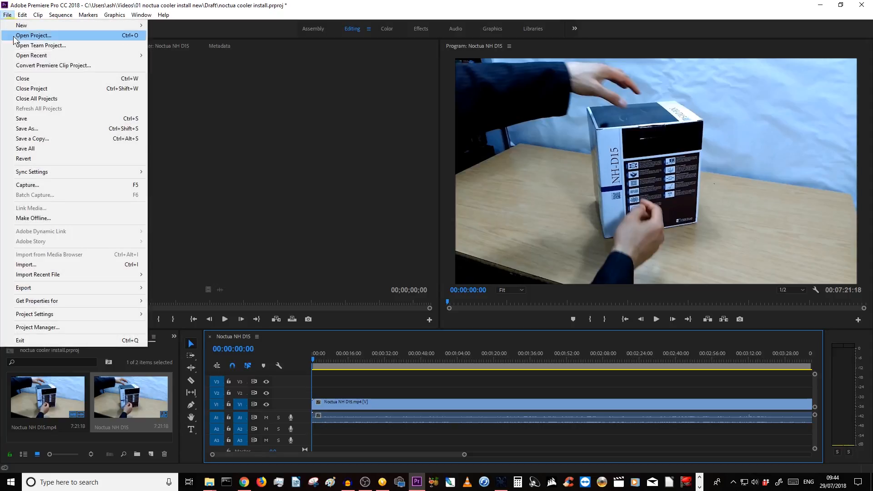
left_click(139, 288)
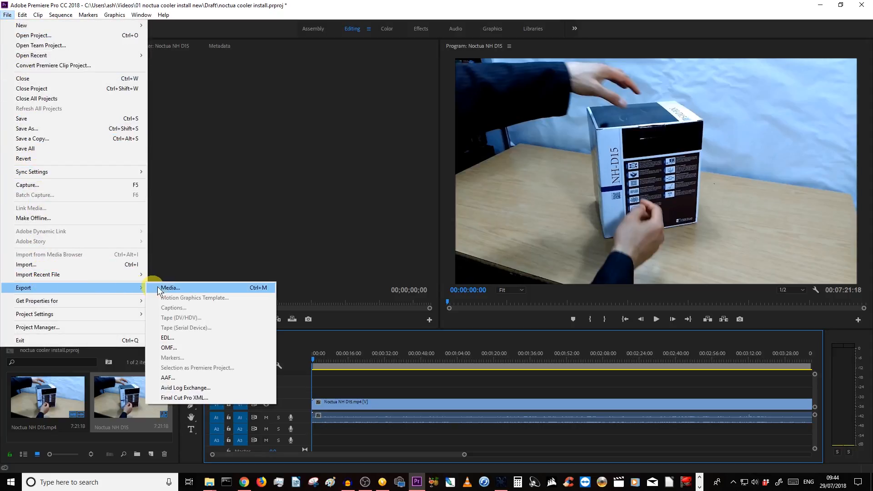
left_click(169, 288)
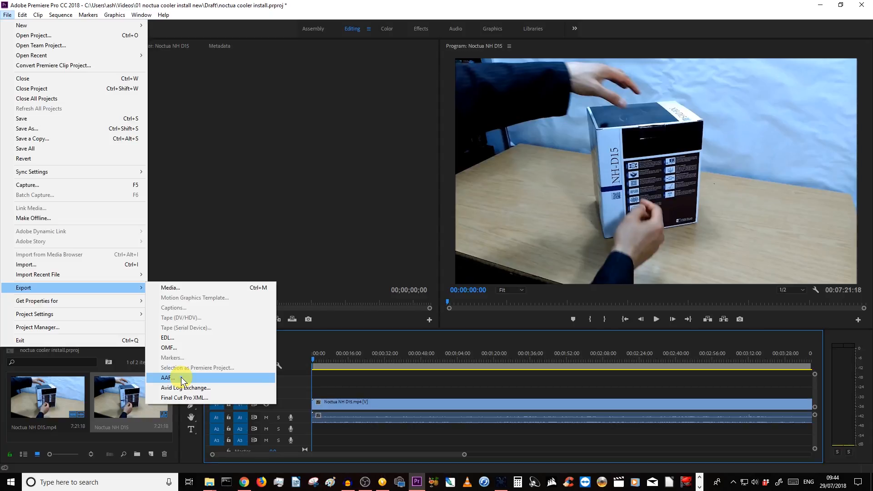
left_click(181, 289)
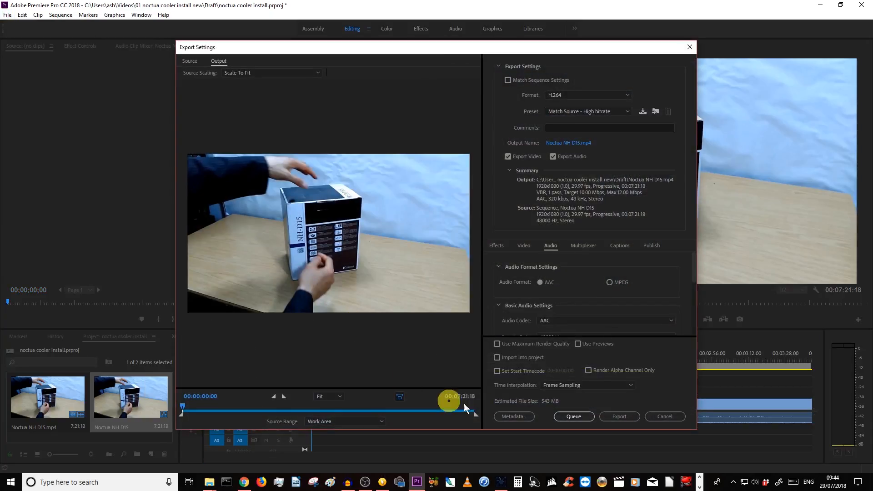
left_click(508, 157)
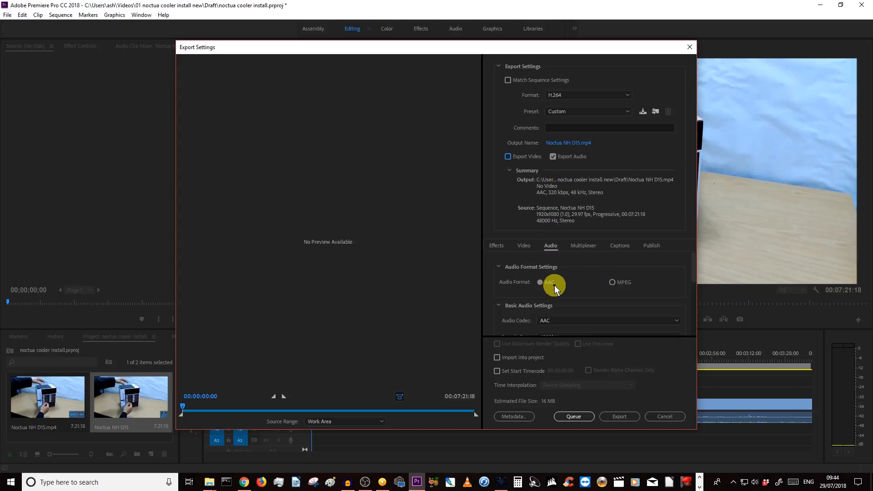
scroll(631, 313, "down", 1)
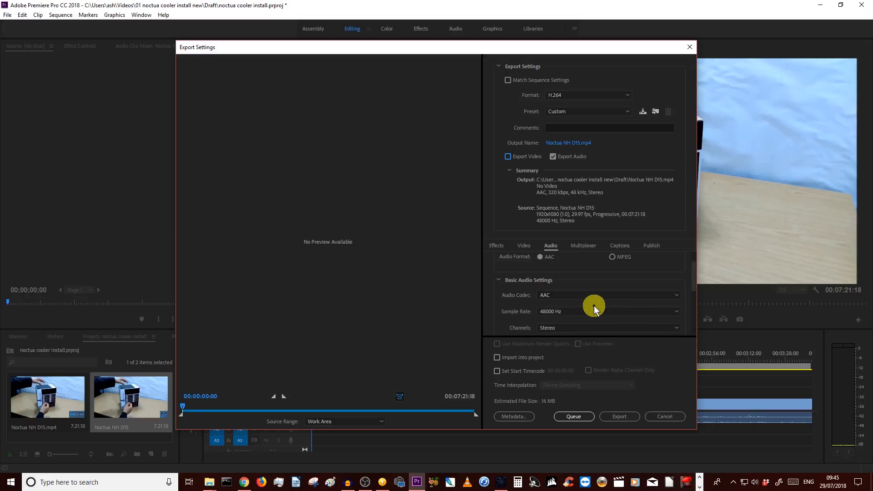
scroll(594, 305, "up", 1)
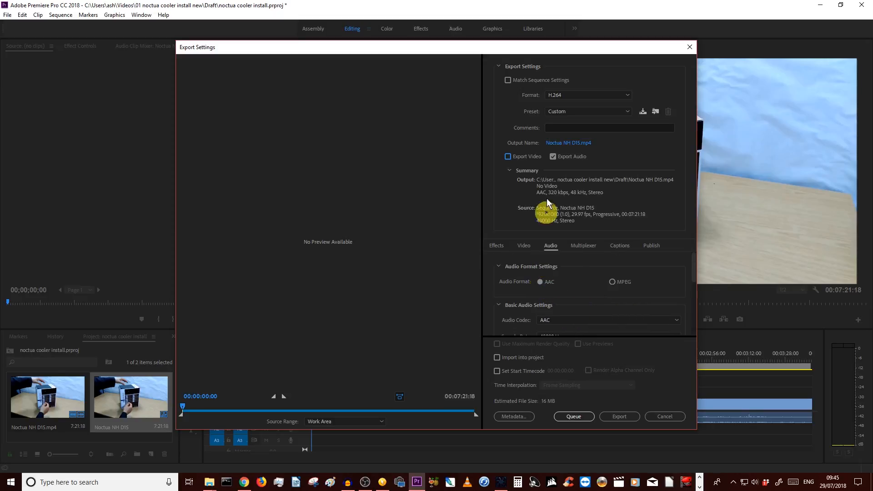
Name the output Old Noctua NH D15 in the project's Audio folder and export it.
left_click(569, 144)
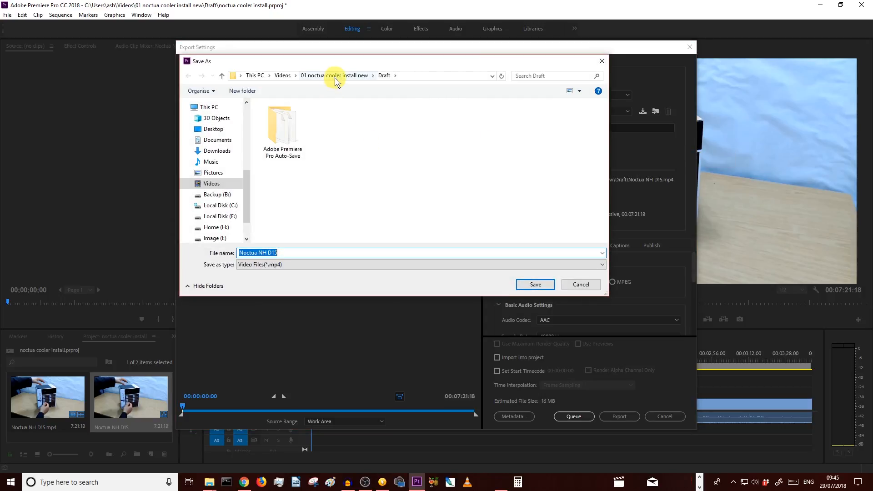
left_click(334, 76)
double_click(291, 136)
left_click(295, 253)
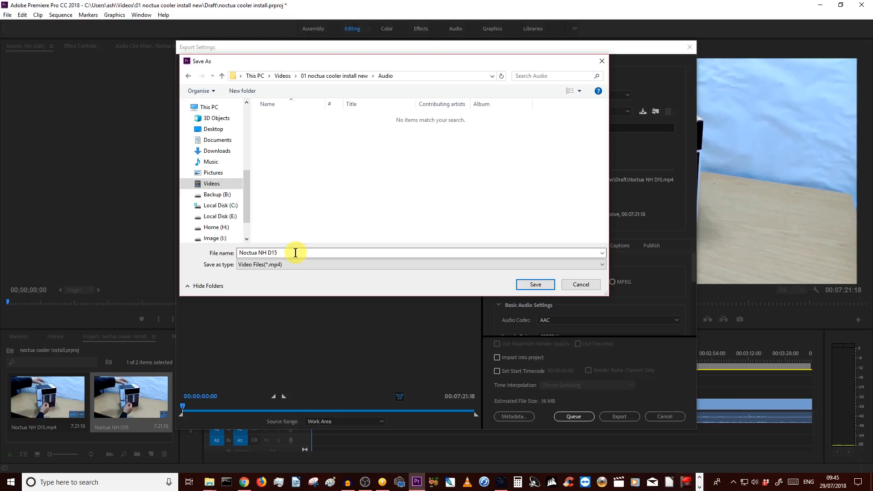
left_click_drag(239, 253, 274, 233)
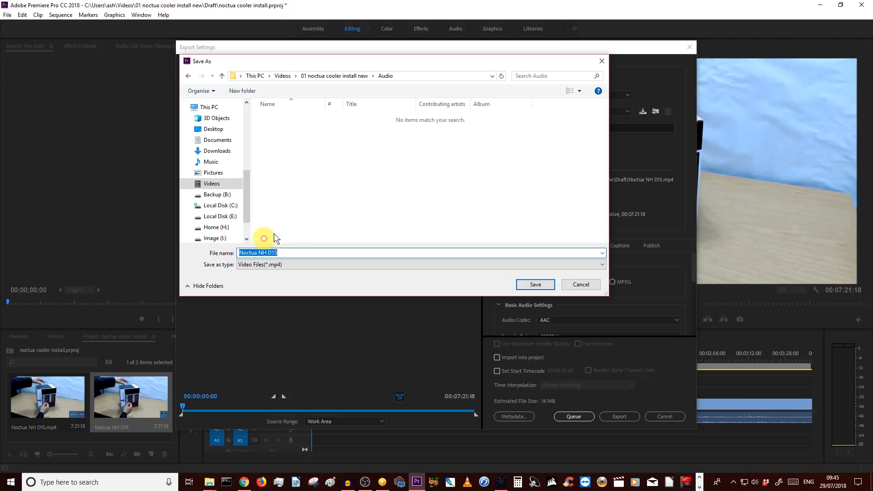
key("Home")
type("01")
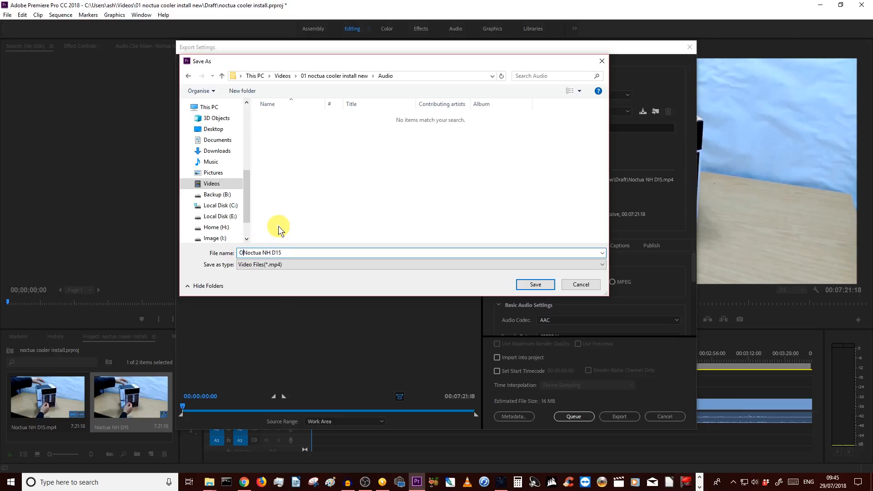
type("d")
left_click(532, 285)
left_click(626, 418)
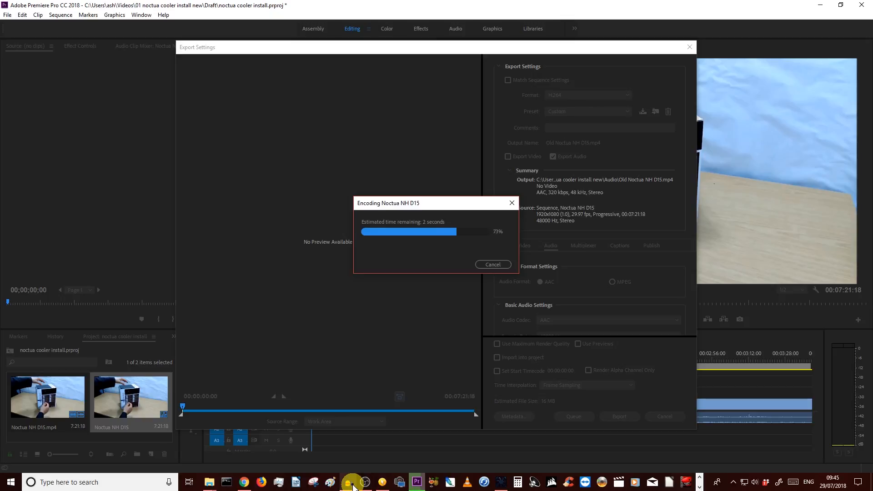
Switch to Audacity and import Old Noctua NH D15 from the Audio folder of 01 noctua cooler install new.
mouse_move(347, 483)
left_click(390, 447)
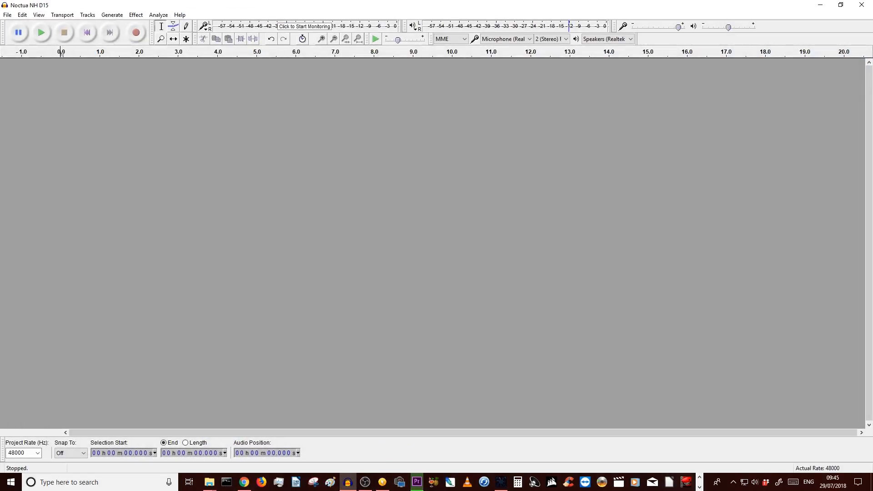
left_click_drag(0, 68, 564, 1)
key("alt+Up")
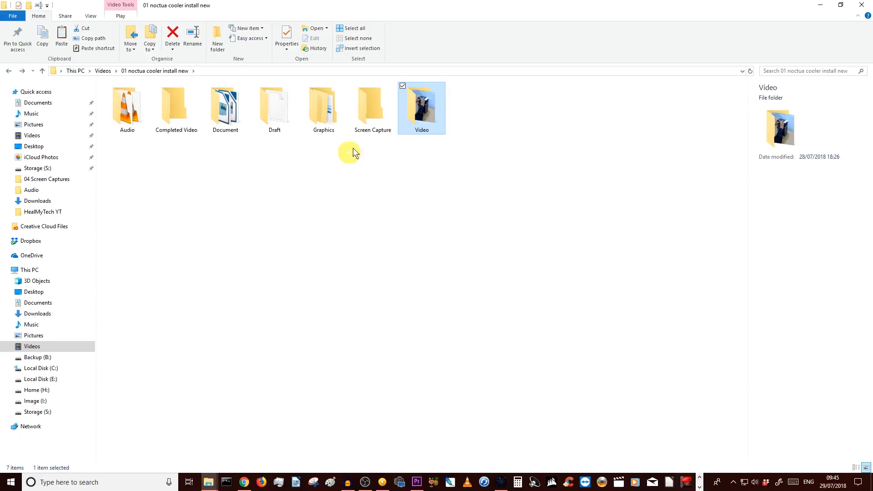
left_click(141, 119)
double_click(141, 120)
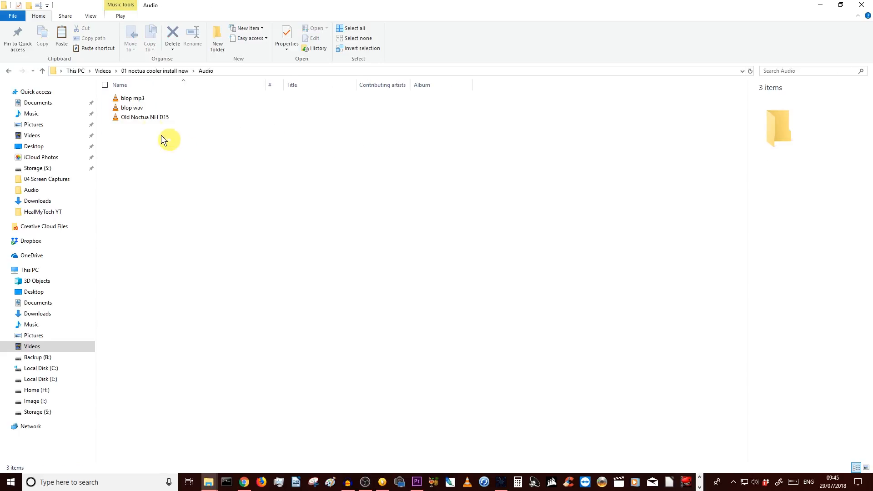
left_click(141, 117)
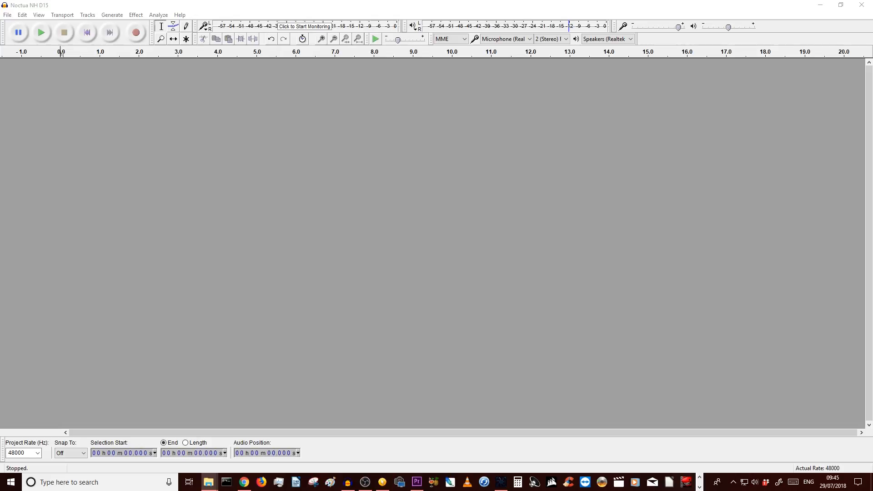
left_click_drag(267, 127, 448, 177)
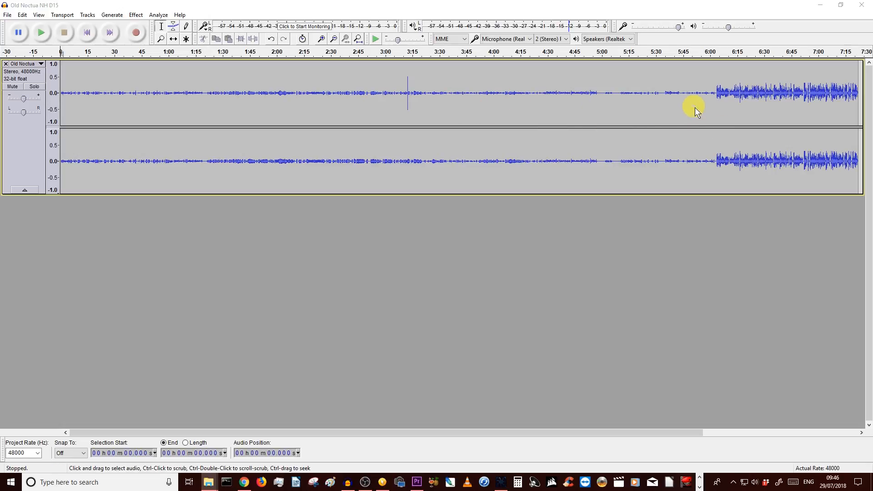
Split the Old Noctua track at about 6:03, where the louder section begins.
left_click_drag(558, 436, 609, 413)
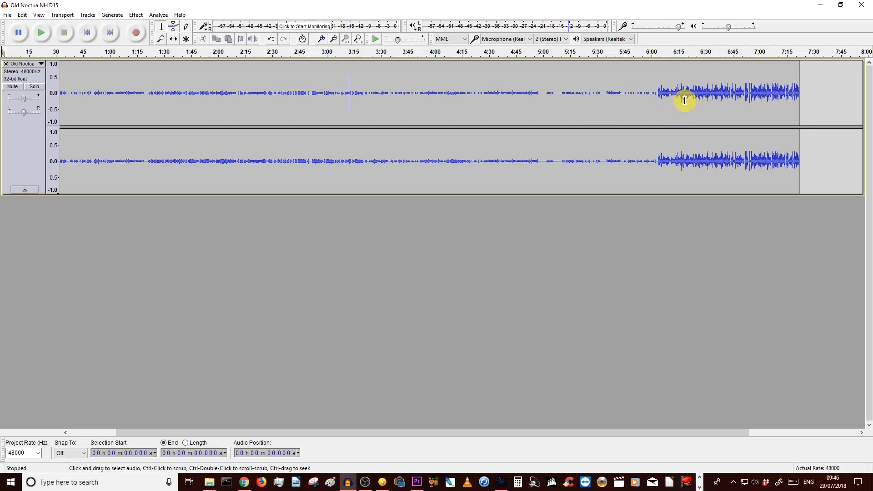
left_click(658, 93)
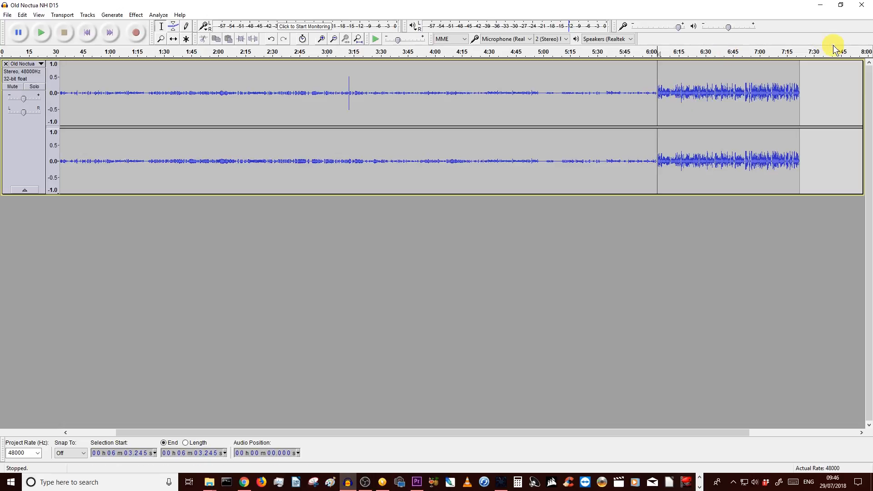
left_click(8, 15)
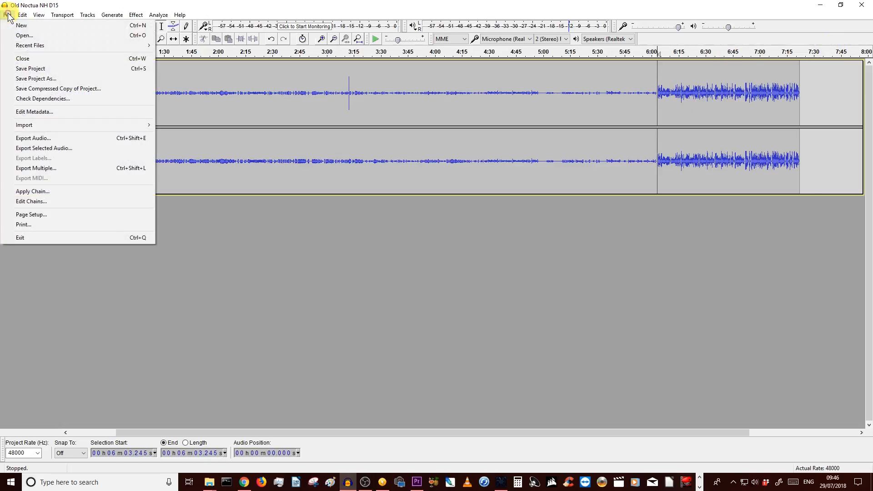
mouse_move(21, 18)
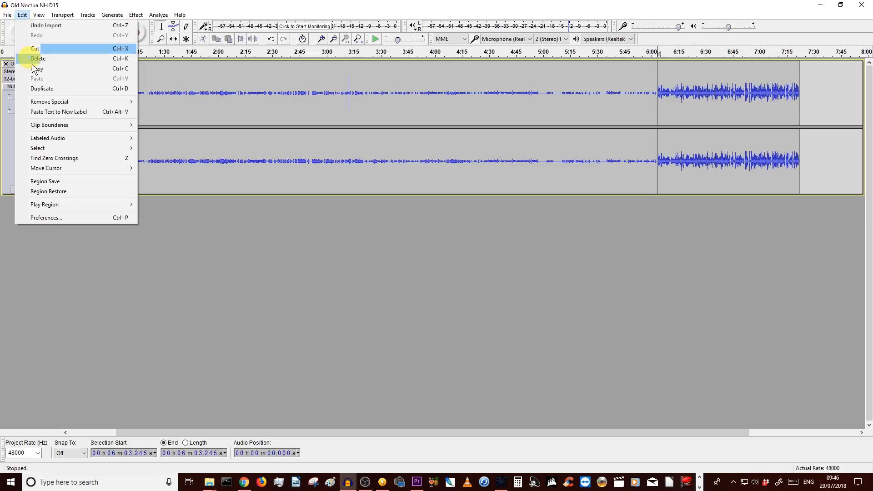
mouse_move(56, 125)
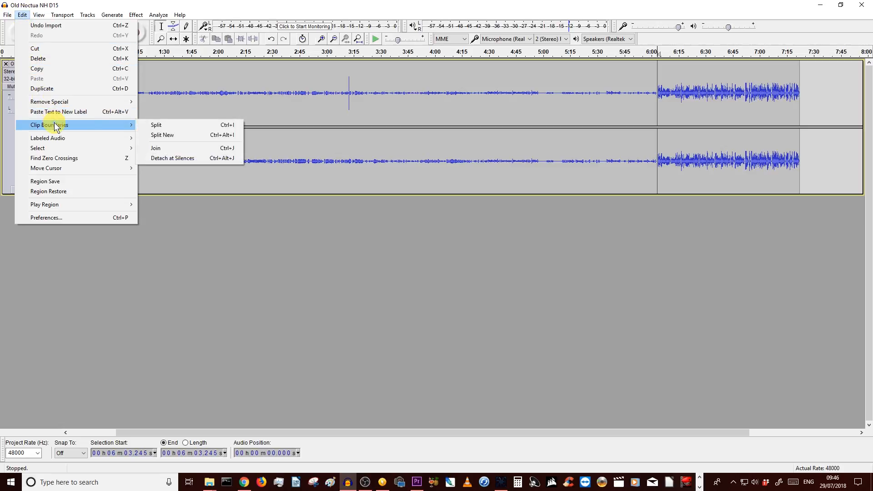
left_click(178, 125)
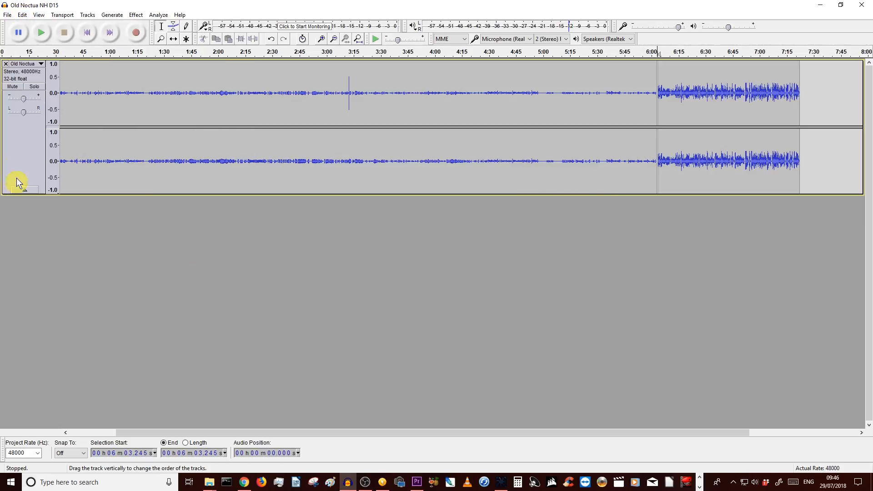
Add a new stereo track and move the louder end clip down onto it at the same time position.
left_click(87, 15)
mouse_move(180, 15)
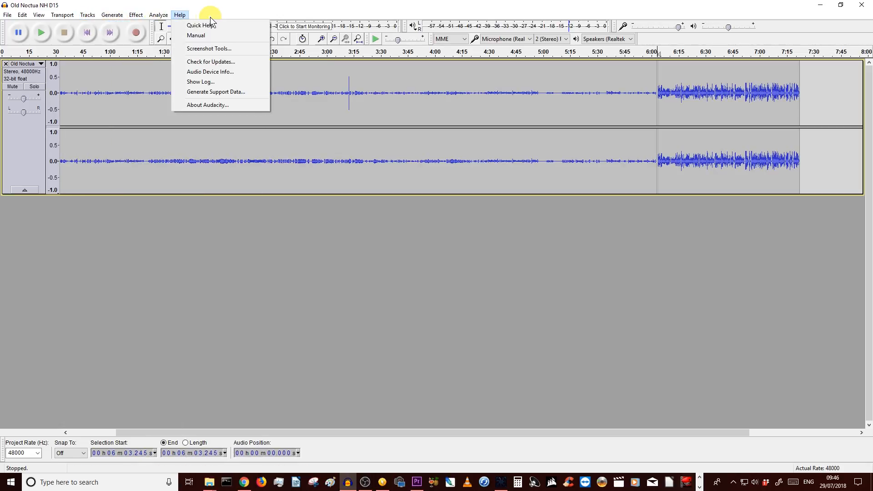
mouse_move(83, 17)
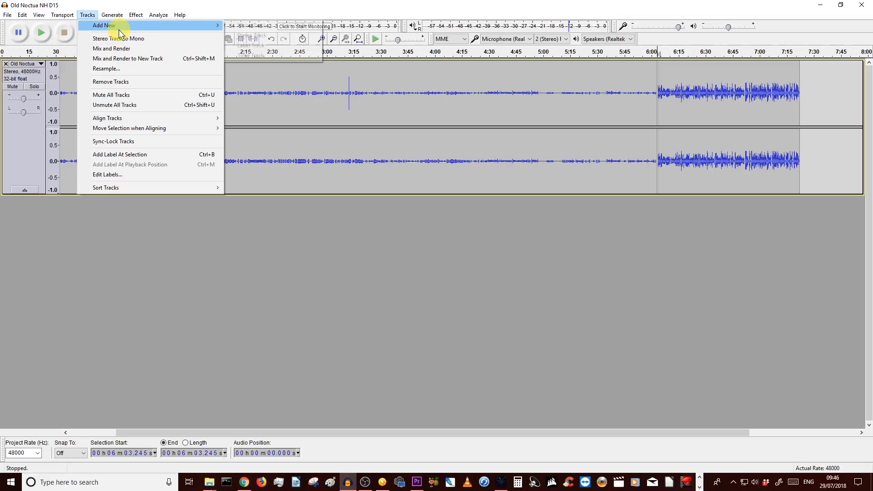
mouse_move(118, 29)
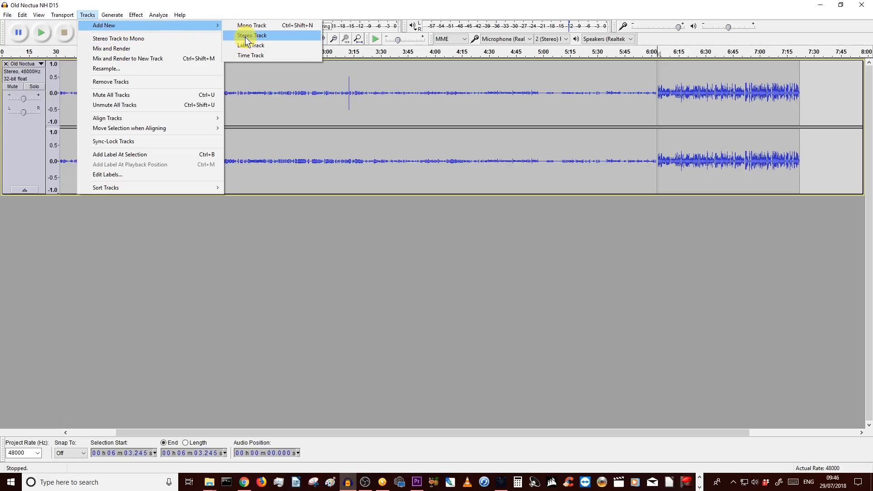
left_click(246, 37)
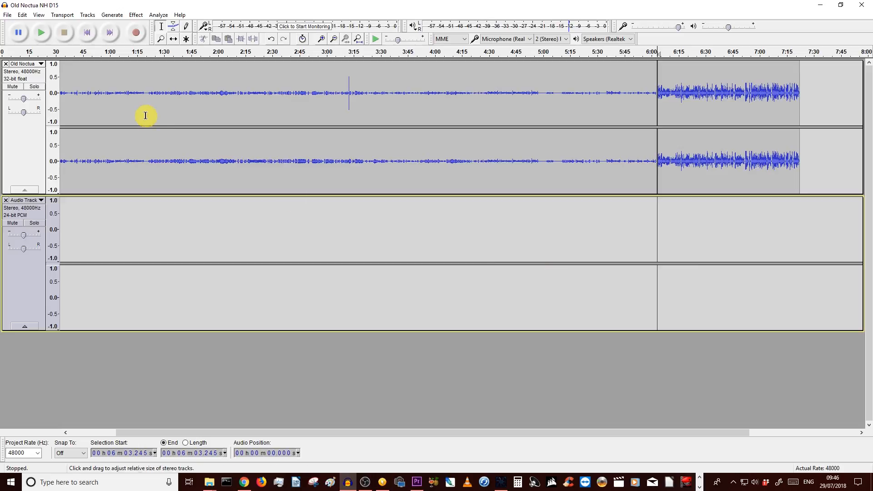
left_click(174, 40)
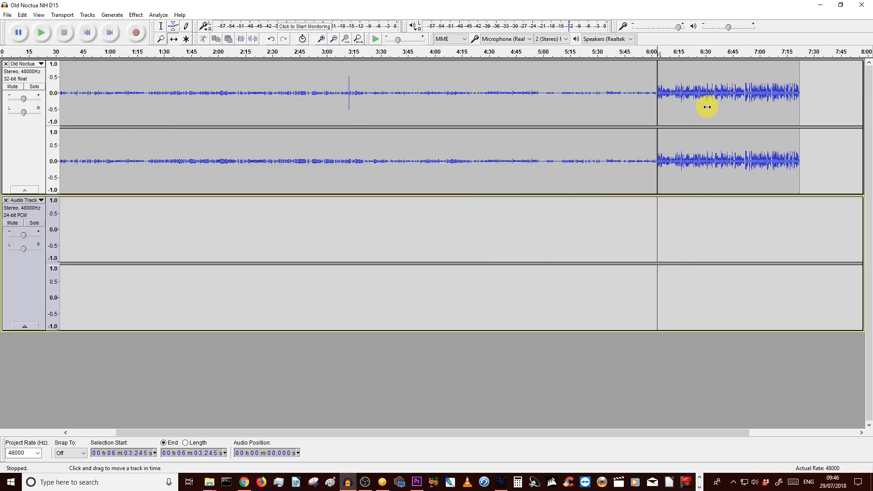
left_click_drag(707, 107, 692, 235)
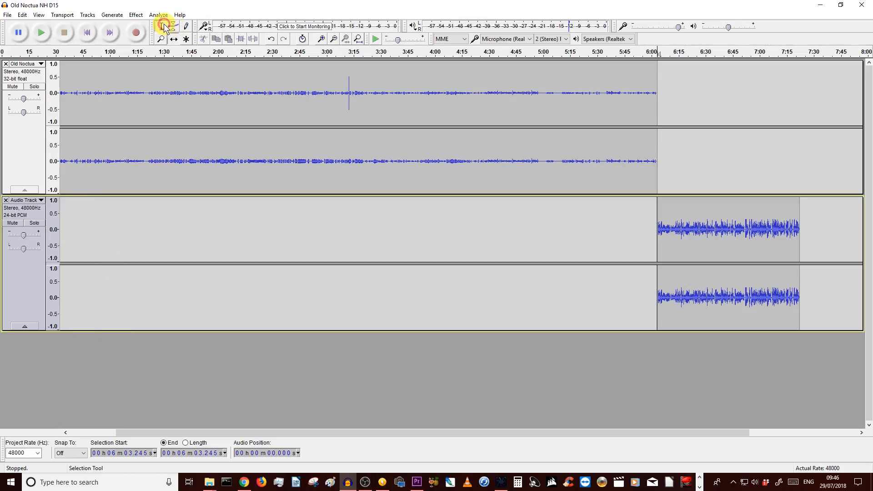
Select the whole quiet clip on the Old Noctua track and normalize it to -1.0 dB with DC offset removal.
left_click_drag(259, 432, 152, 441)
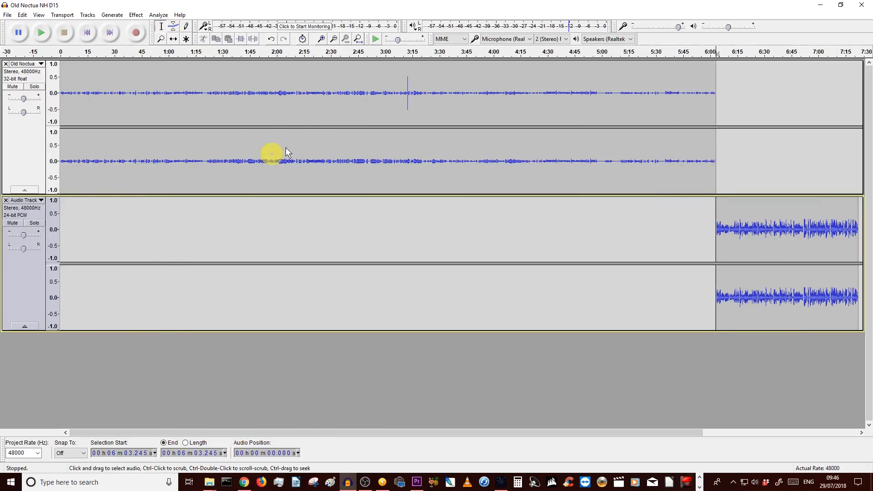
left_click(22, 142)
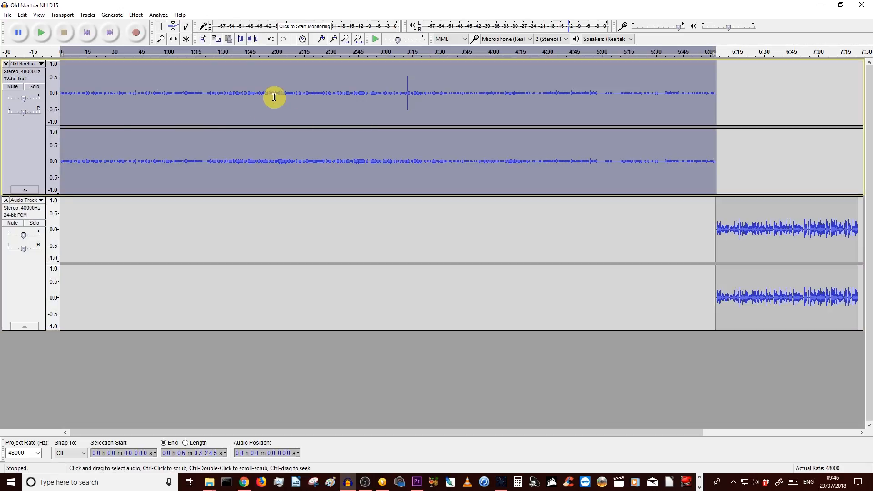
left_click(137, 15)
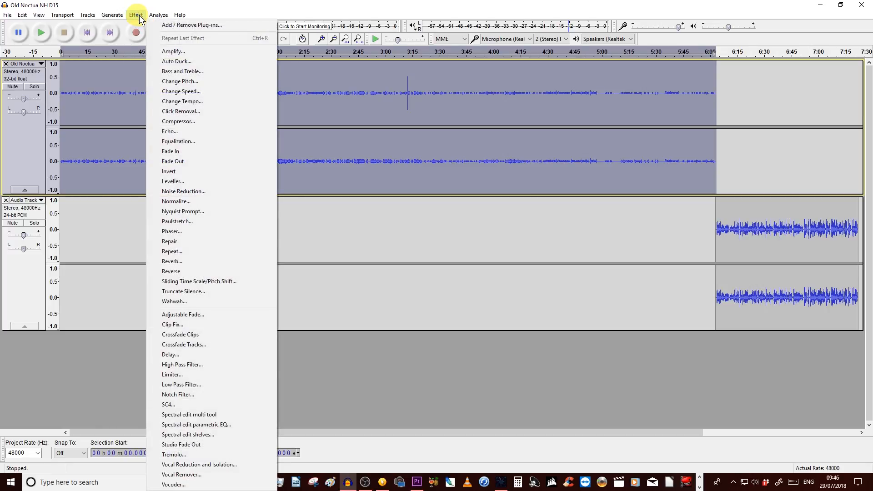
left_click(217, 205)
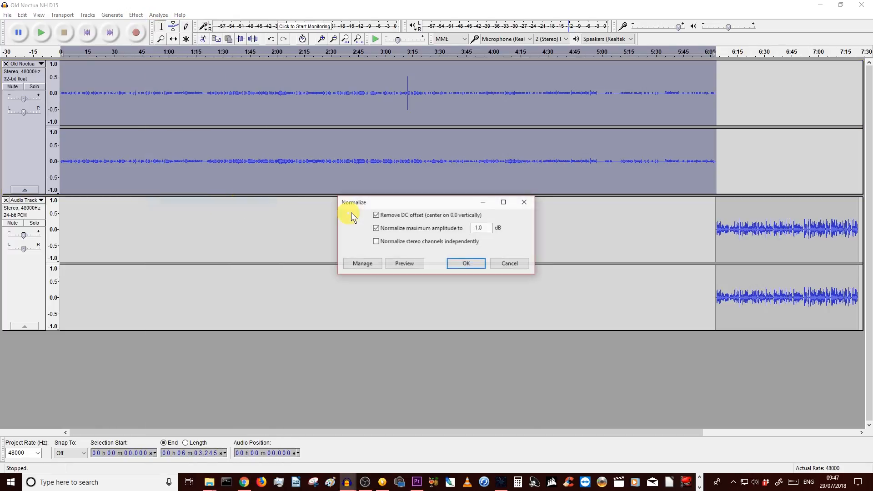
left_click(466, 264)
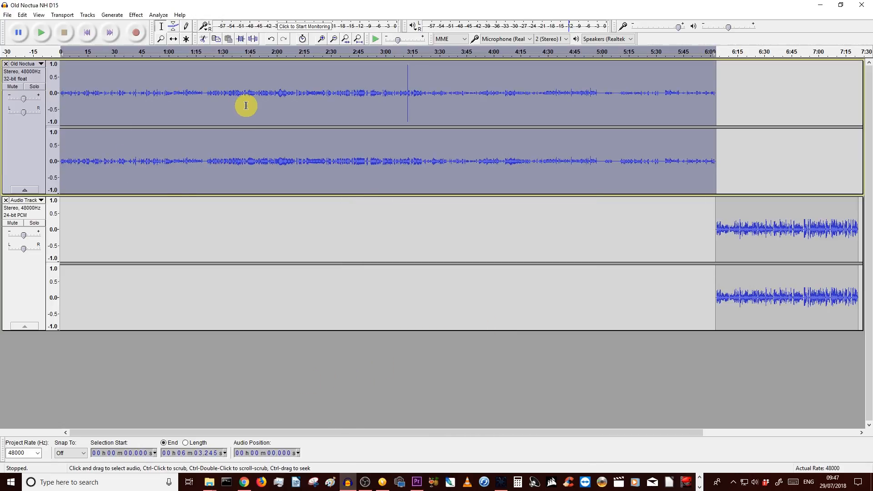
Compress the quiet clip with a -12 dB threshold and 2:1 ratio, and equalize it with the treble boost 6 9 curve.
left_click(137, 15)
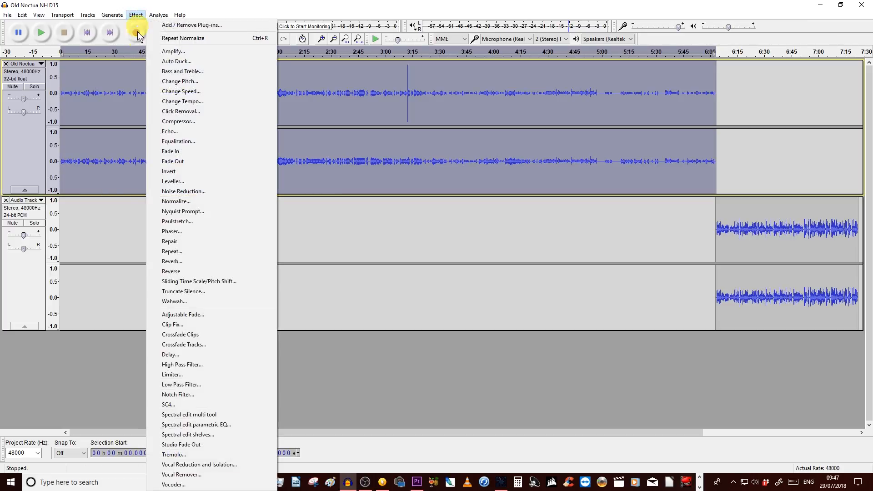
left_click(195, 123)
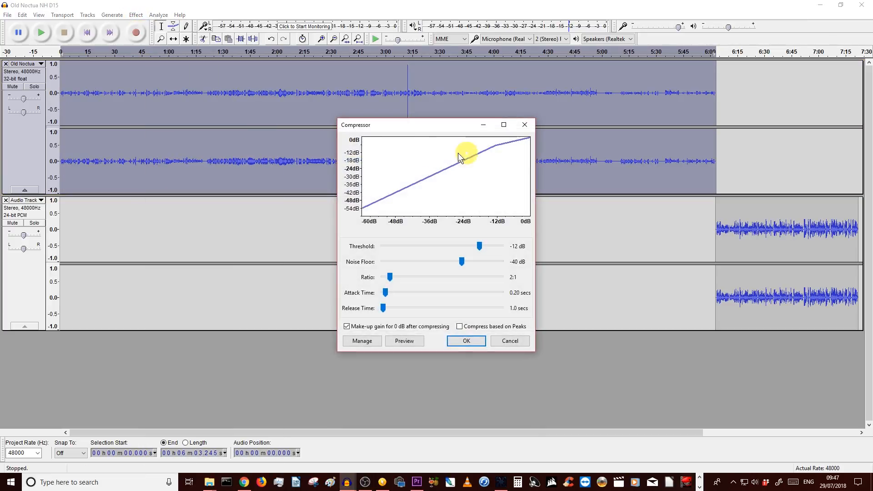
left_click(479, 344)
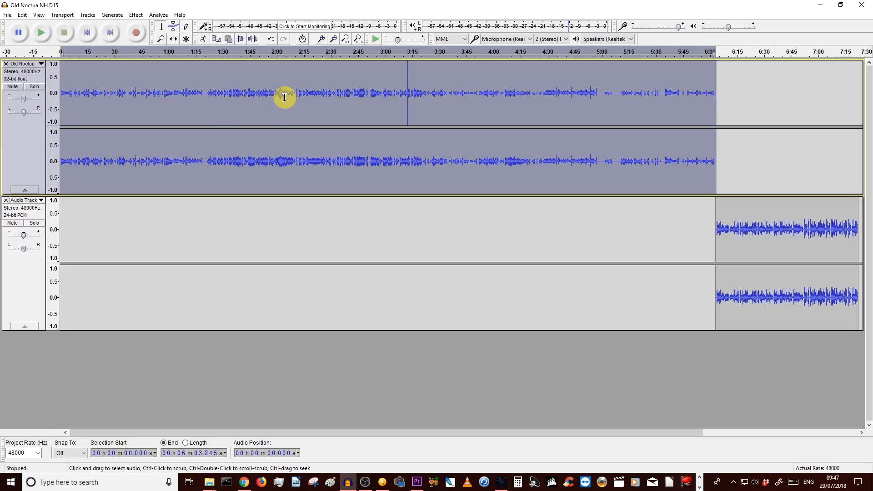
left_click(136, 15)
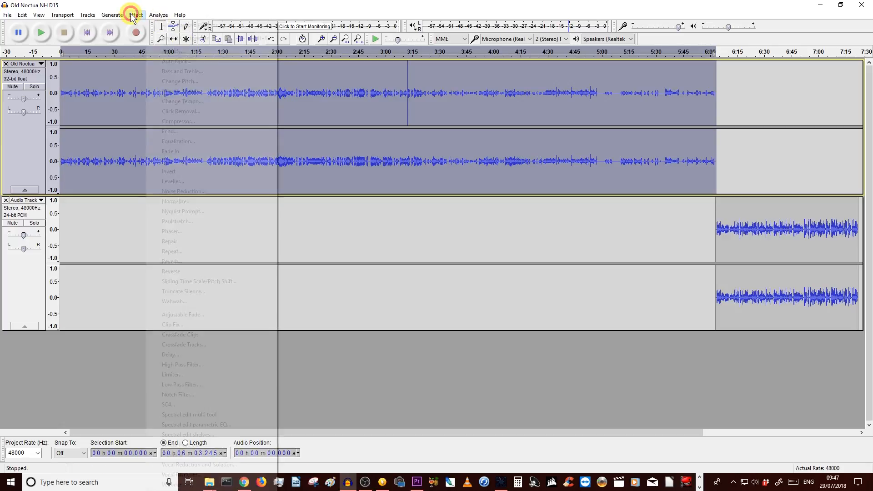
left_click(201, 140)
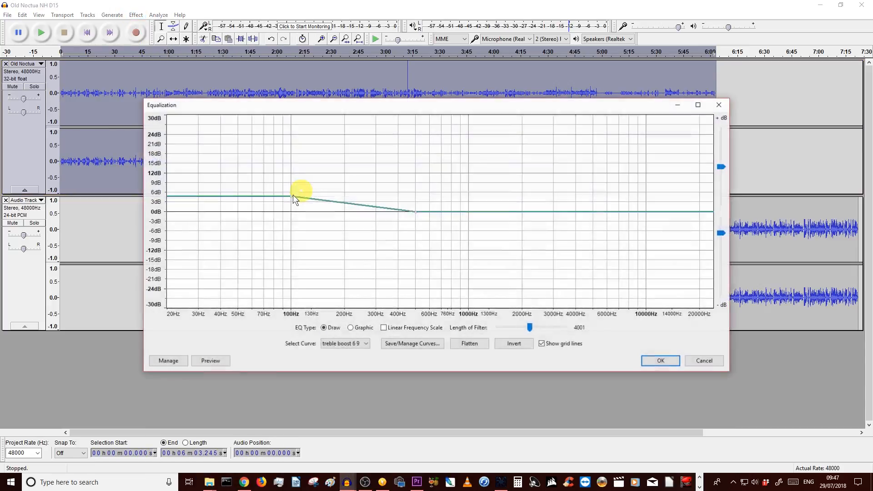
left_click(660, 361)
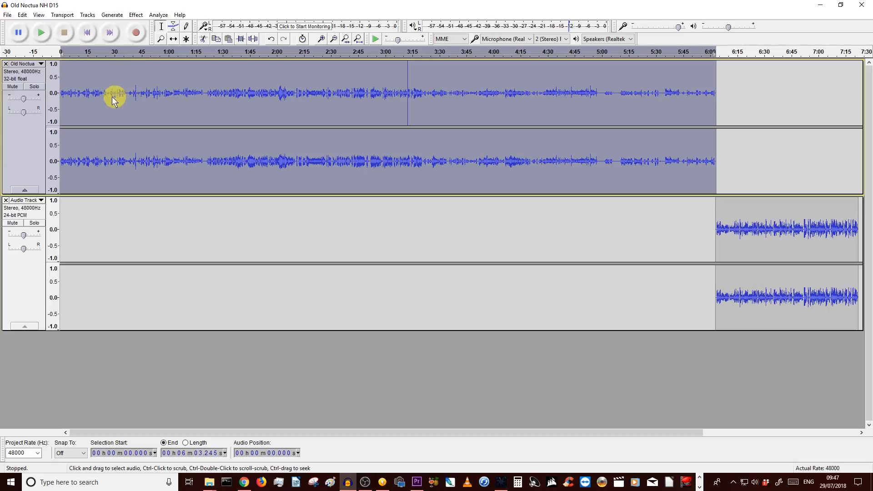
Set the Old Noctua track's gain to 10 dB and play a few seconds from its beginning to check the volume.
double_click(24, 98)
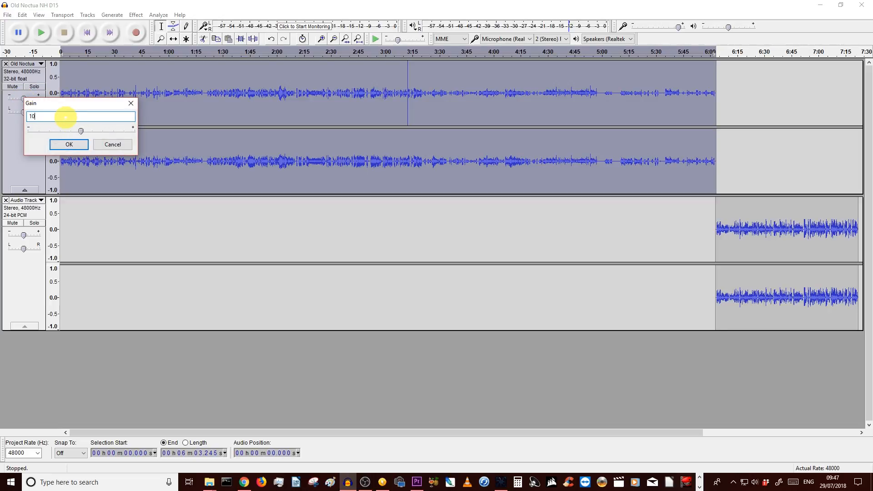
left_click(68, 146)
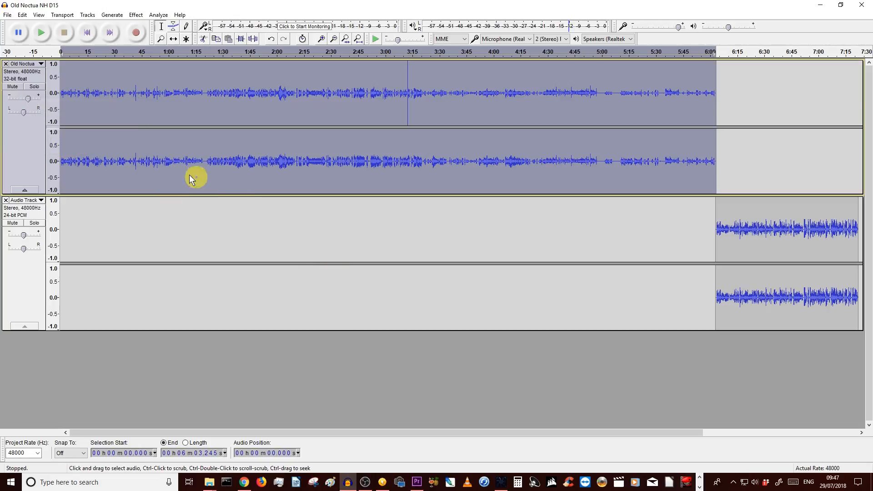
left_click(63, 91)
key("space")
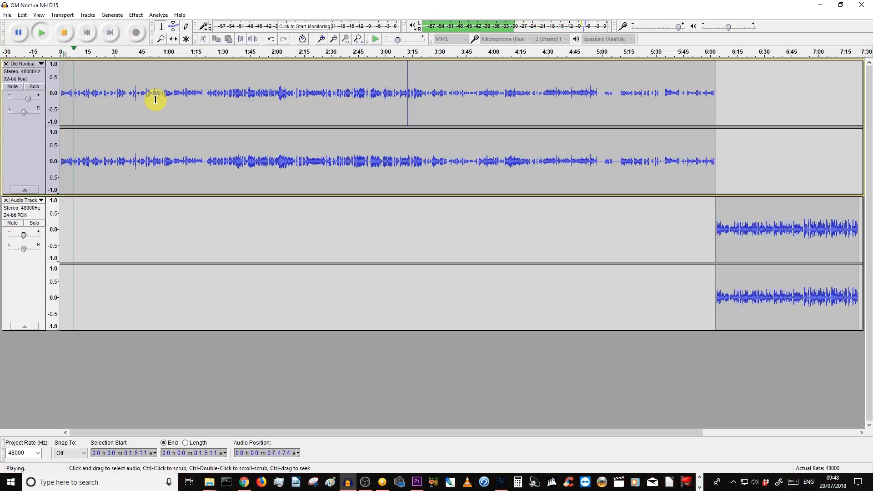
key("space")
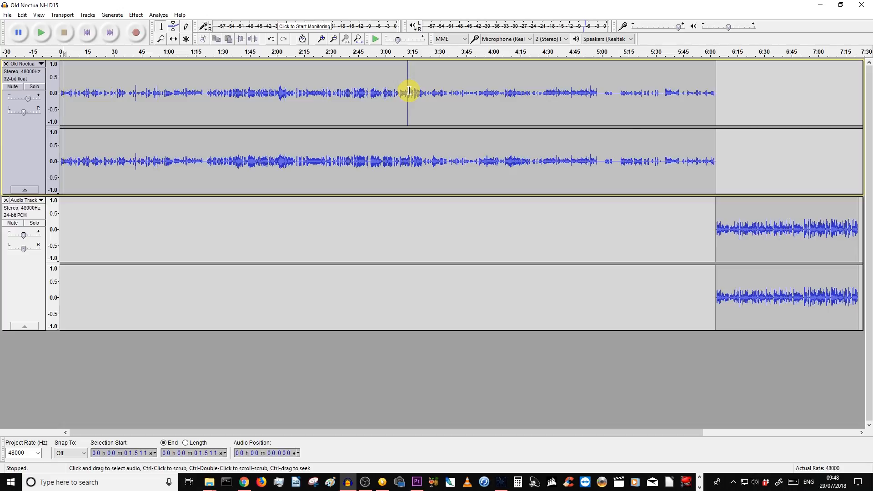
Play the start of the louder end clip on the second track, from about 6:05, to compare its volume.
left_click(753, 225)
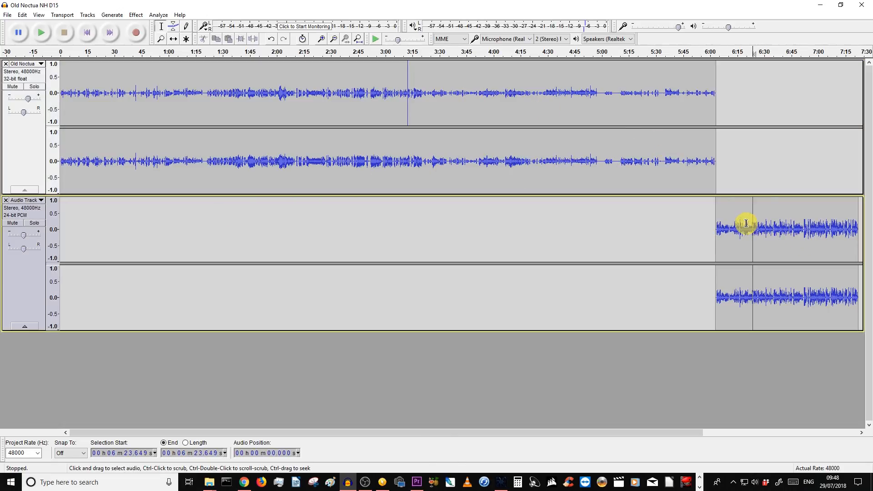
left_click(720, 225)
key("space")
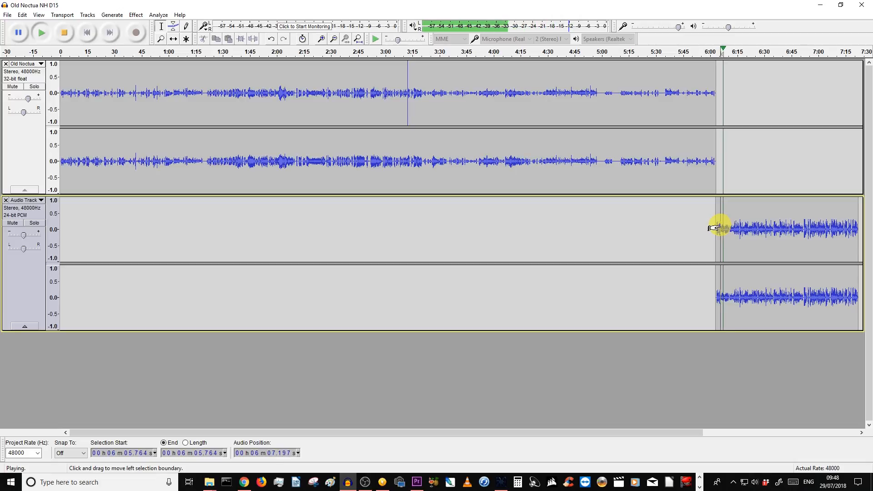
key("space")
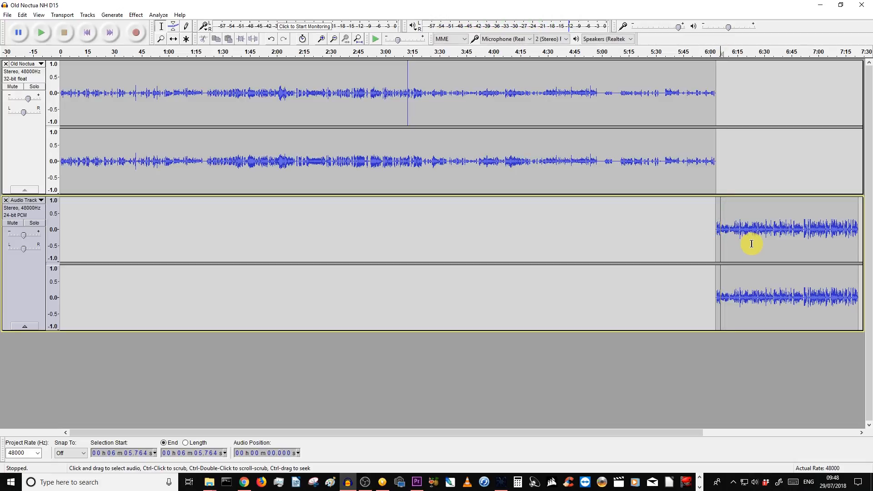
Select the whole louder end clip and normalize it to -1.0 dB with DC offset removal.
double_click(751, 244)
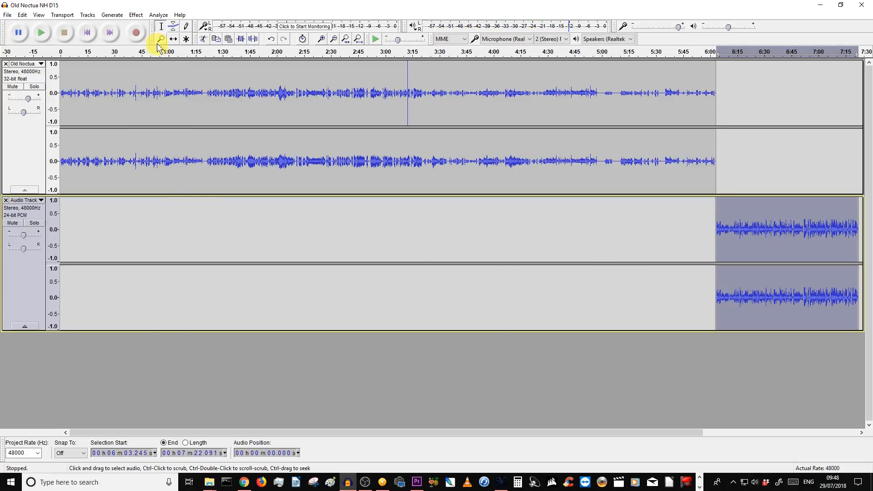
left_click(138, 16)
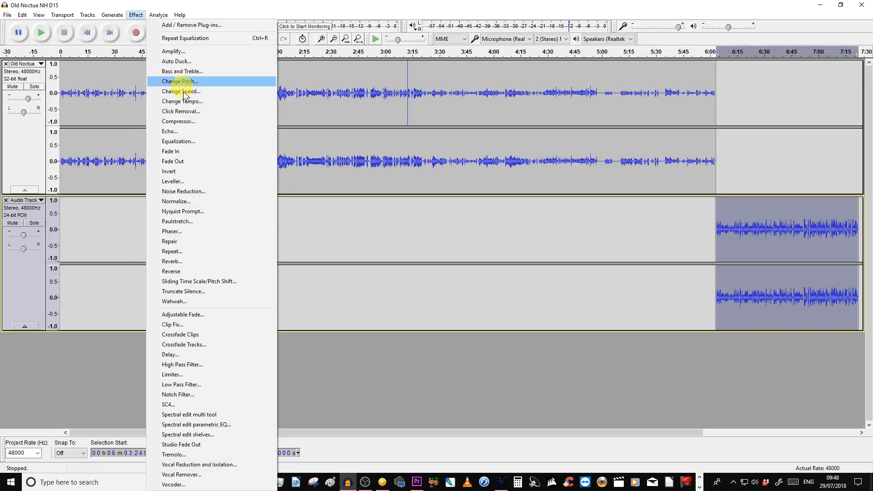
left_click(190, 200)
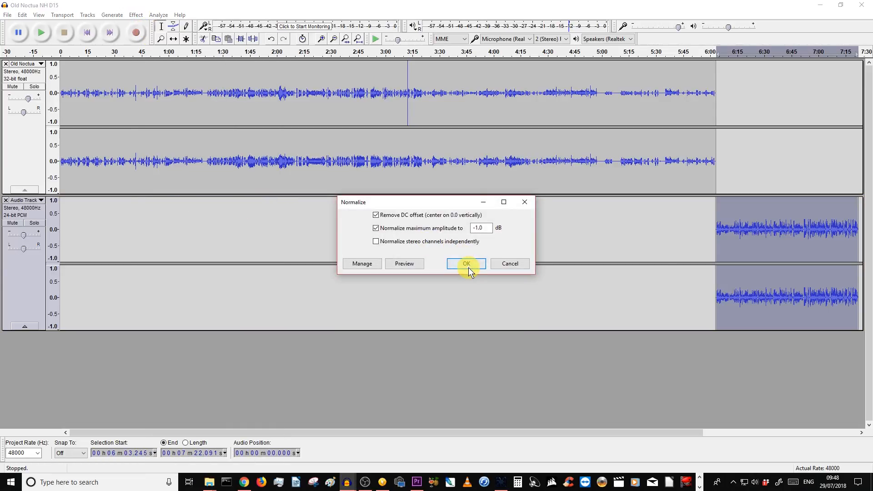
left_click(466, 264)
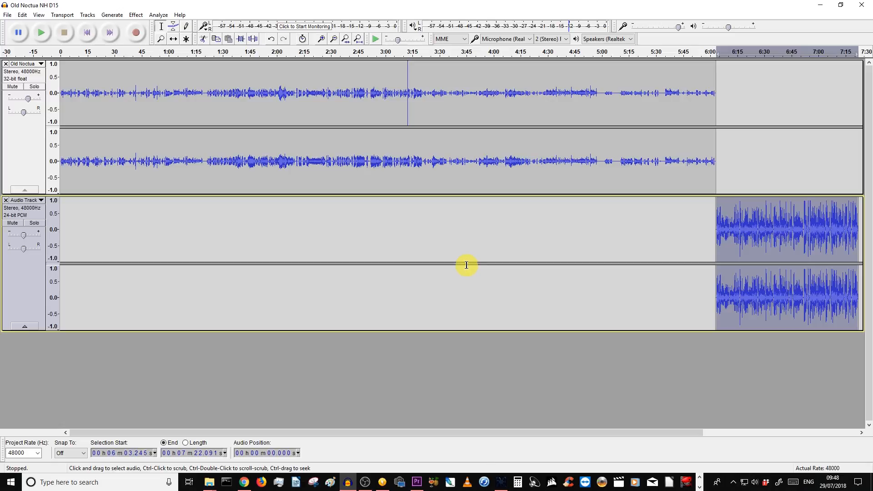
Apply the Compressor with its existing settings to the end clip, and equalize it with the treble boost 6 9 curve.
left_click(132, 15)
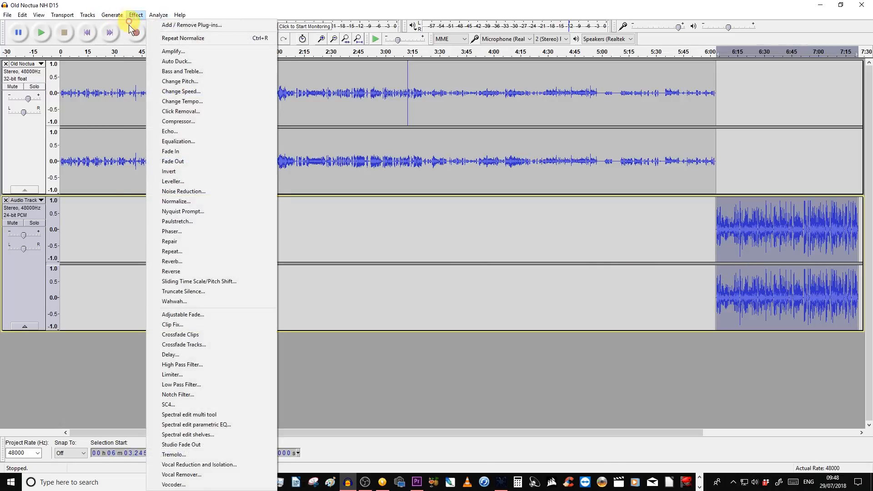
left_click(176, 121)
left_click(466, 340)
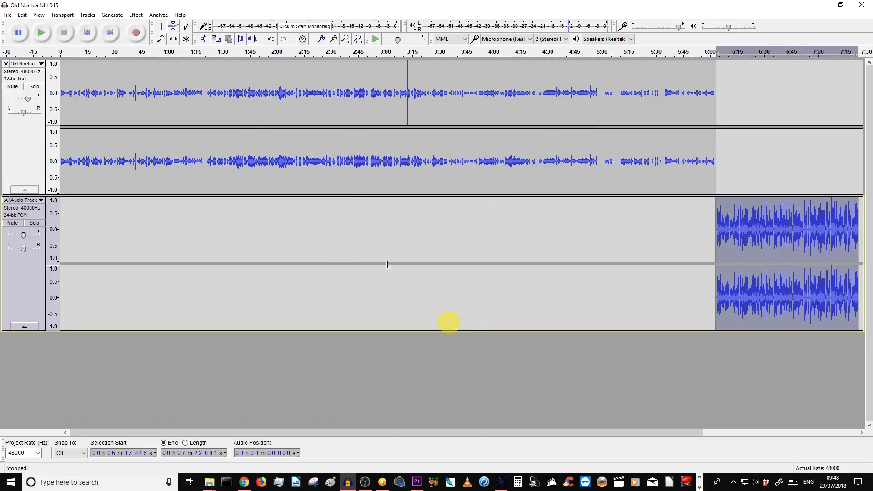
left_click(133, 14)
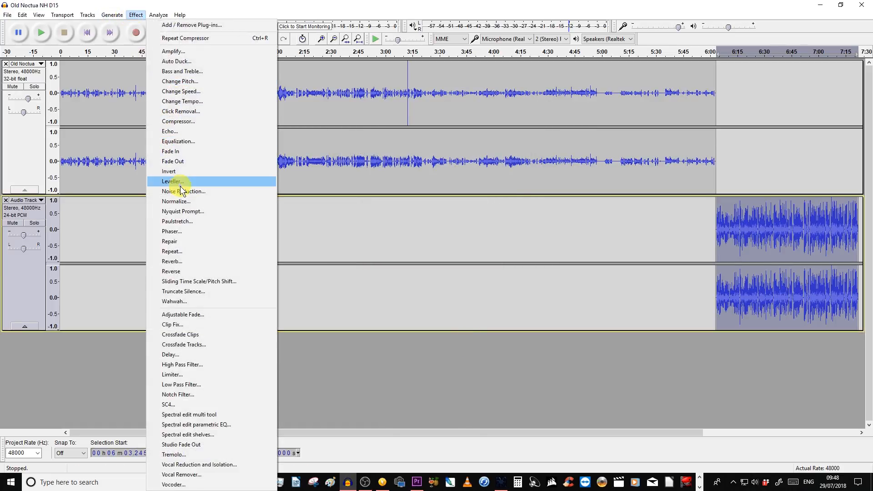
left_click(190, 140)
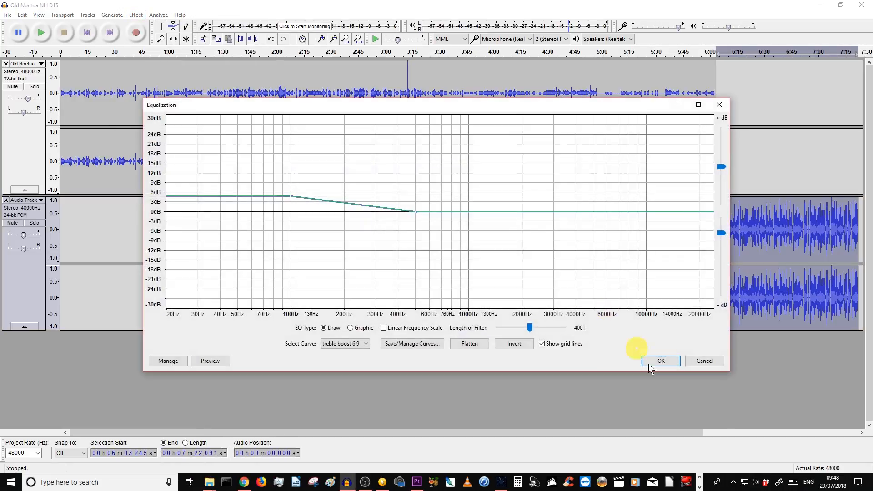
left_click(669, 364)
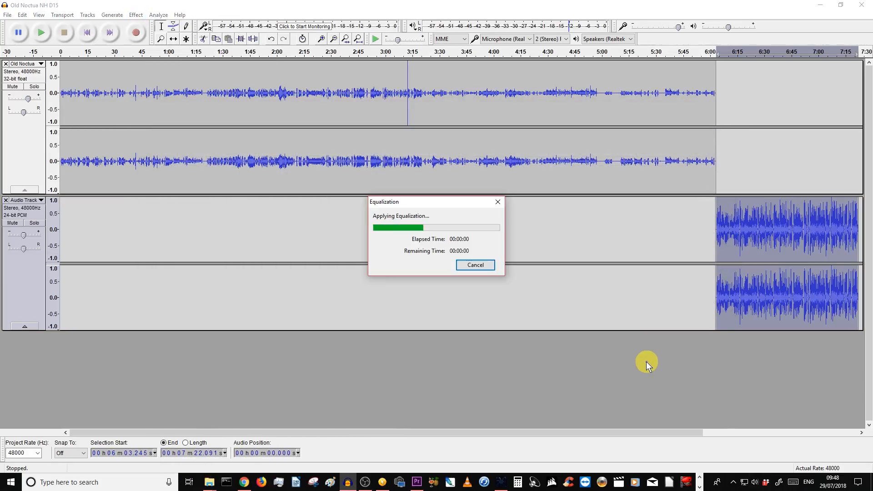
Normalize the end clip again to -1.0 dB with DC offset removal and play its beginning to check the level.
left_click(135, 15)
left_click(190, 203)
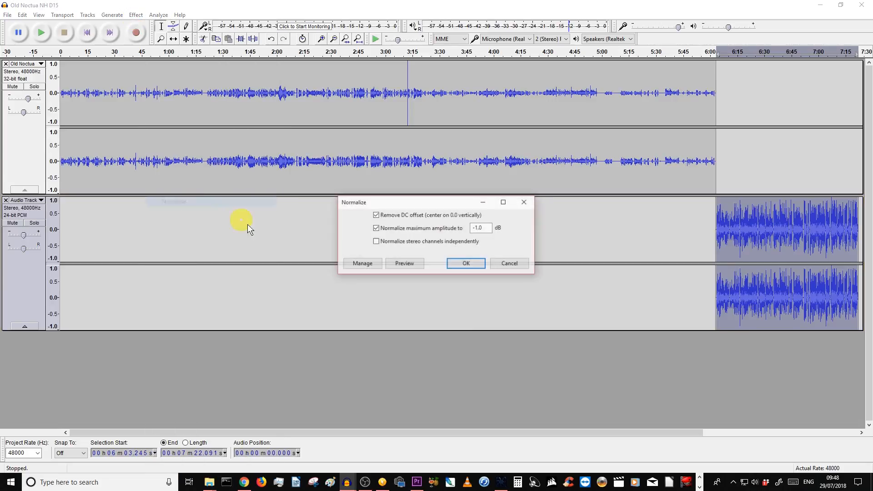
left_click(449, 267)
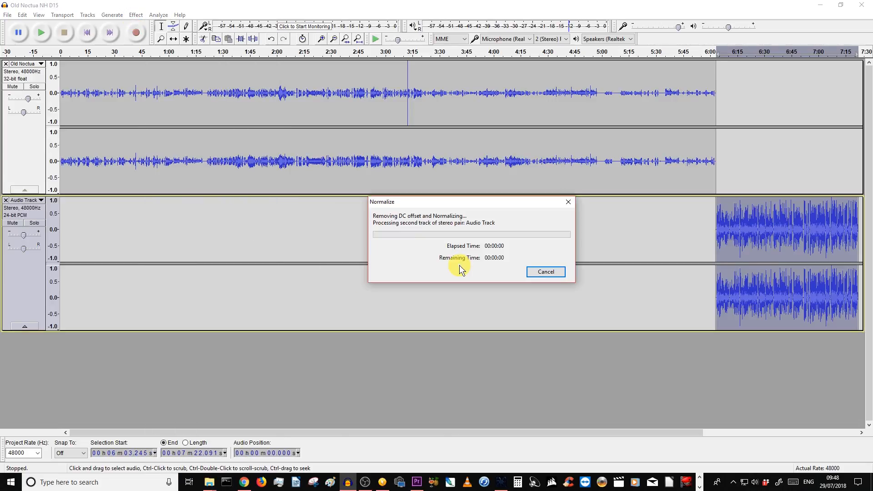
left_click(718, 216)
key("space")
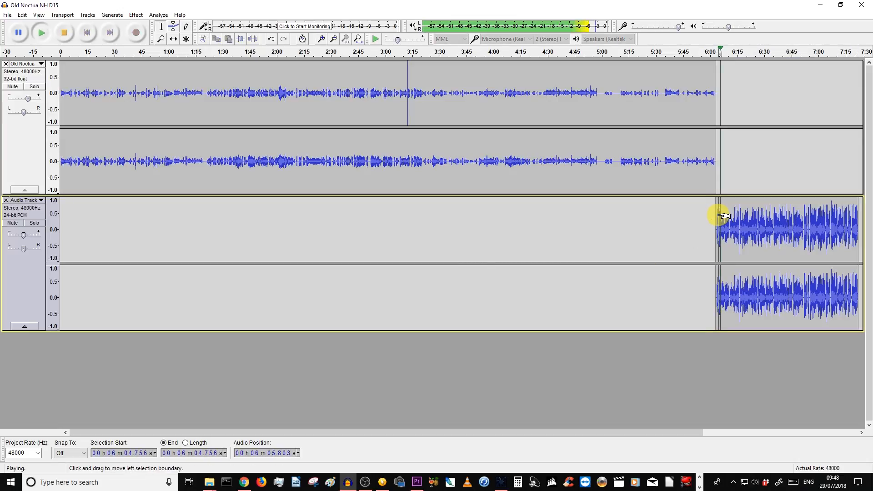
key("space")
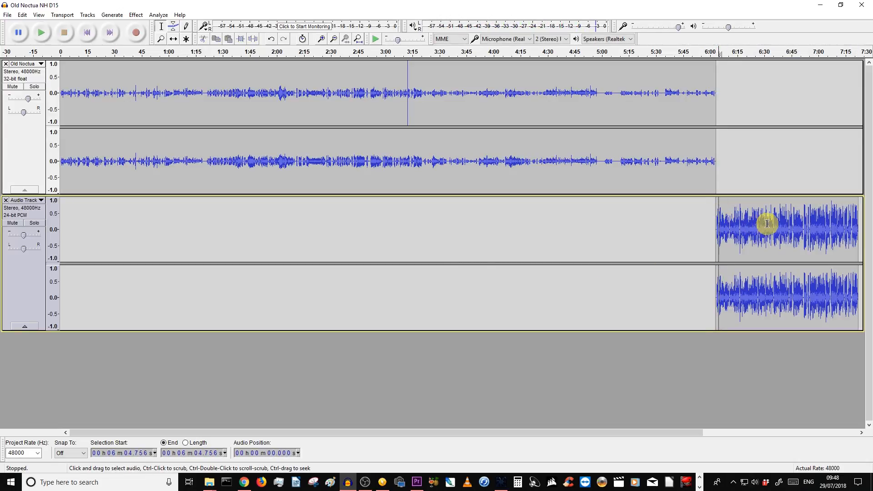
Apply a hard limit of -4.00 dB with 10 ms hold and no make-up gain to the end clip, and play its start.
double_click(796, 231)
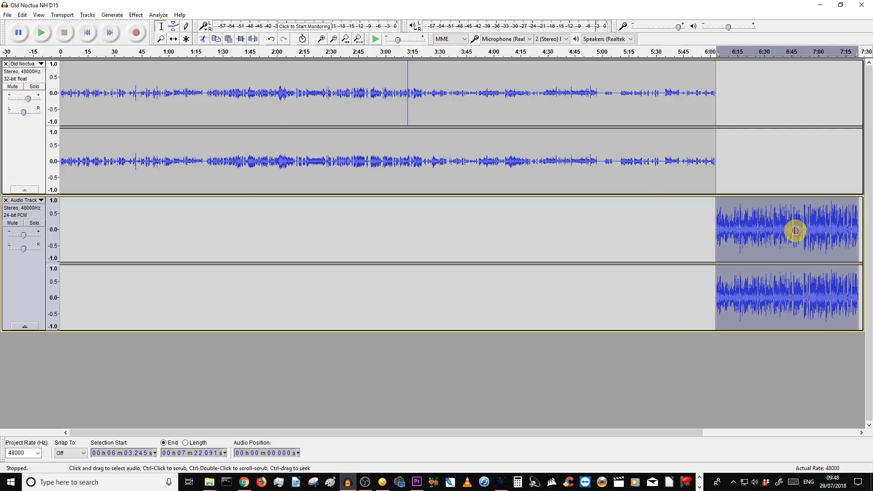
left_click(136, 15)
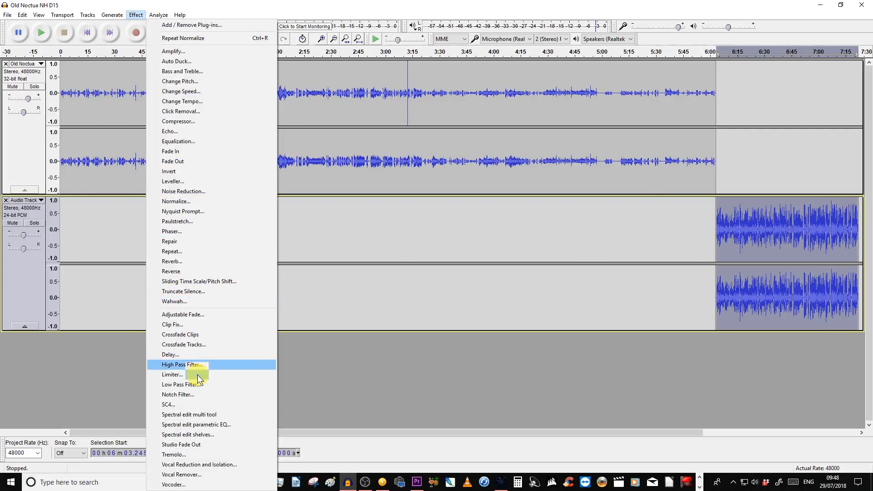
left_click(224, 375)
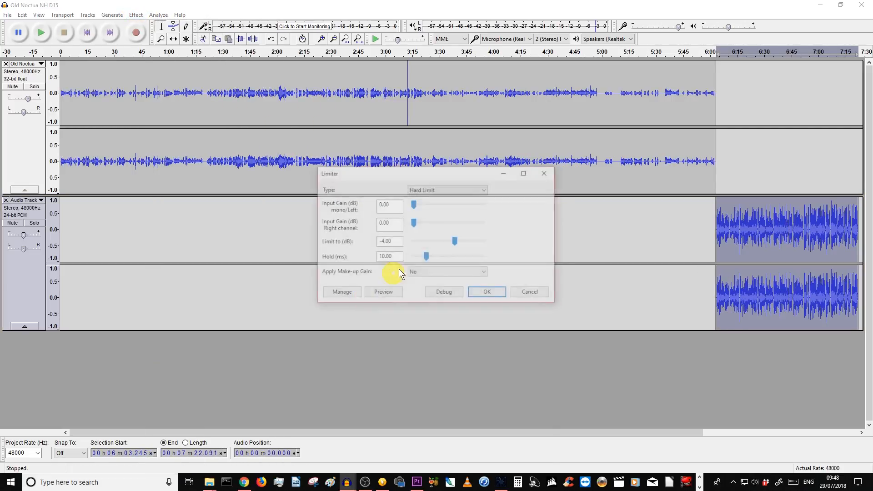
left_click(483, 292)
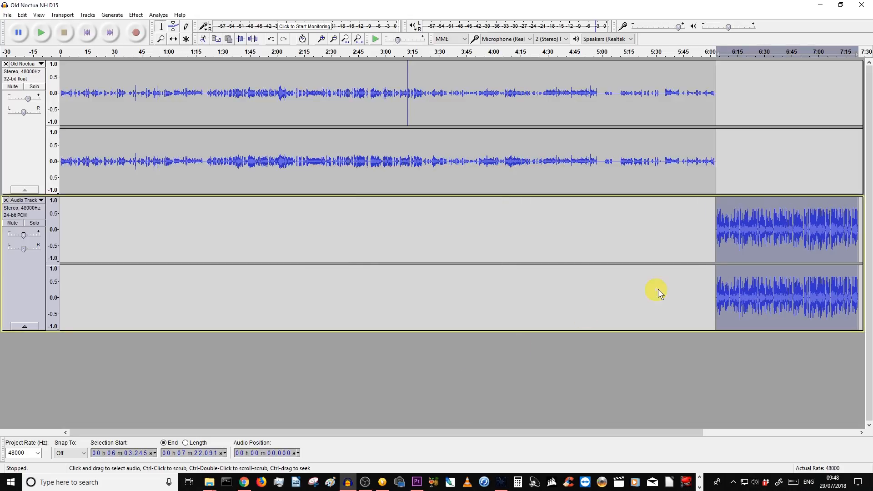
left_click(721, 220)
key("space")
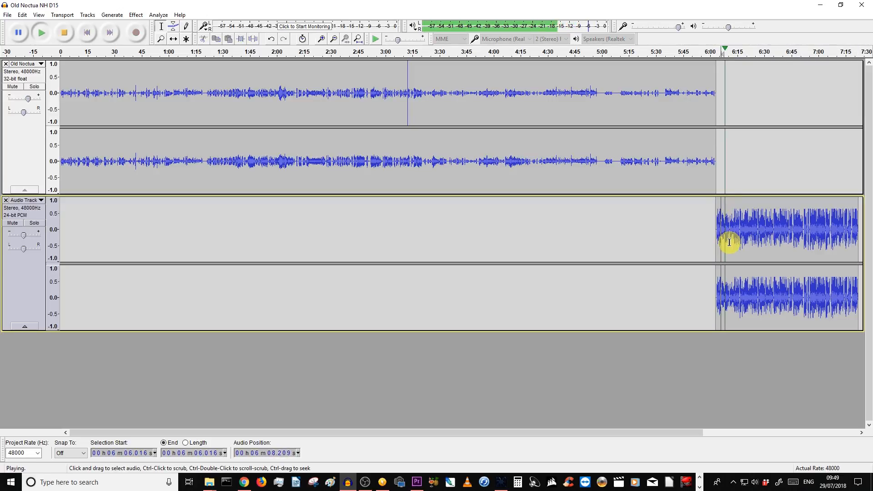
key("space")
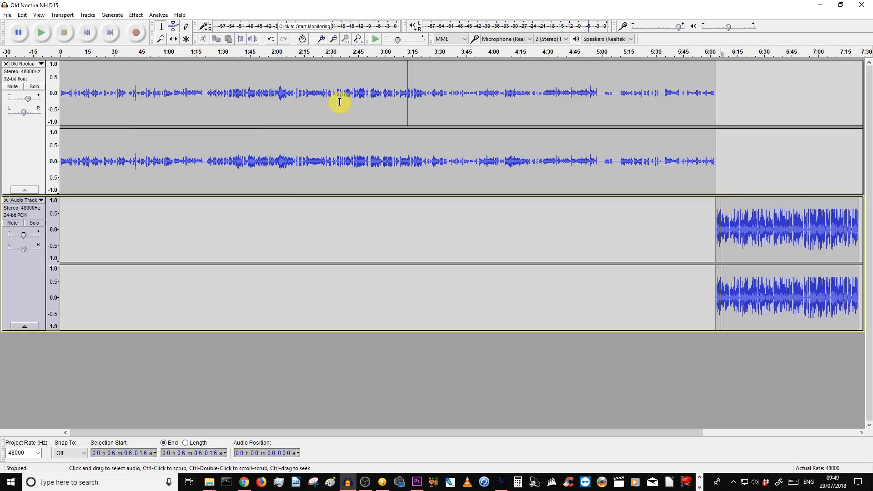
Play the quiet Old Noctua clip from about 2:00 and again from about 1:03 to judge its loudness.
left_click(278, 88)
key("space")
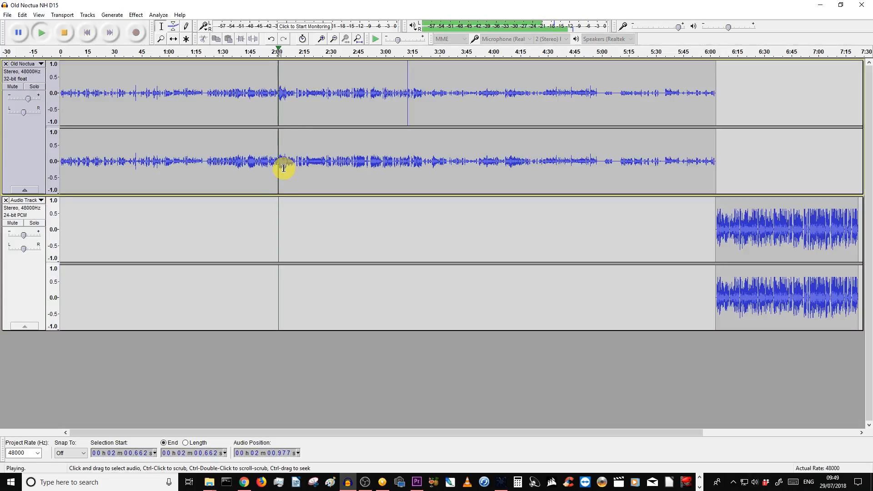
key("space")
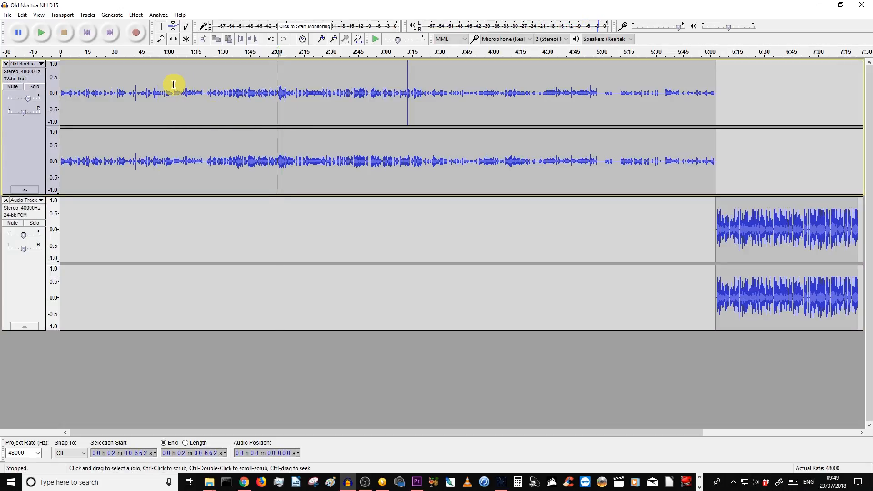
left_click(172, 85)
key("space")
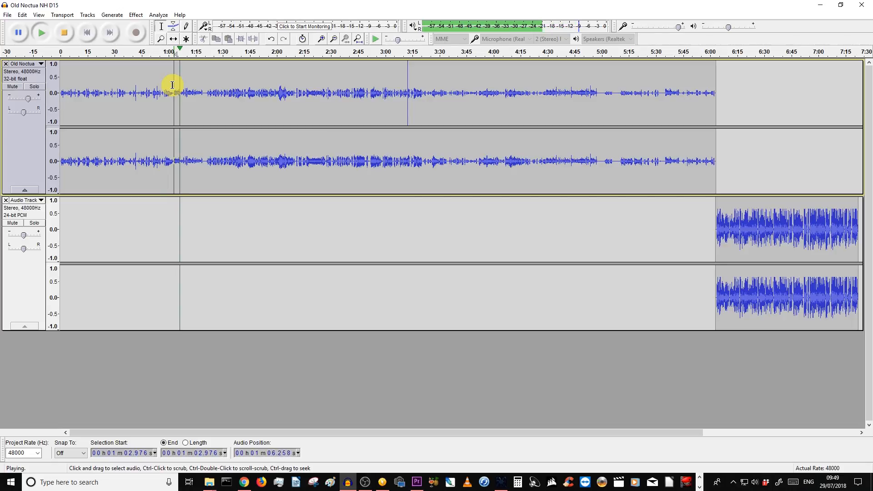
Stop the quiet clip and play the start of the end clip from about 6:05 to compare loudness.
key("space")
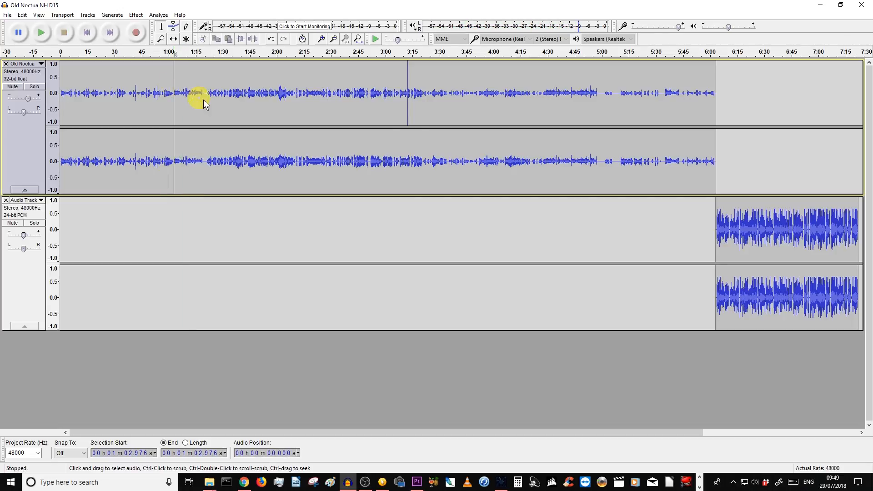
left_click(719, 224)
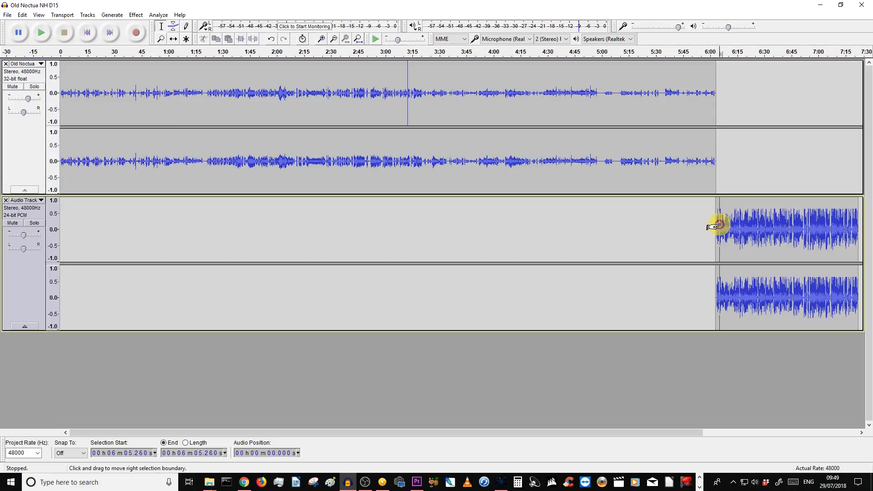
key("space")
key("space")
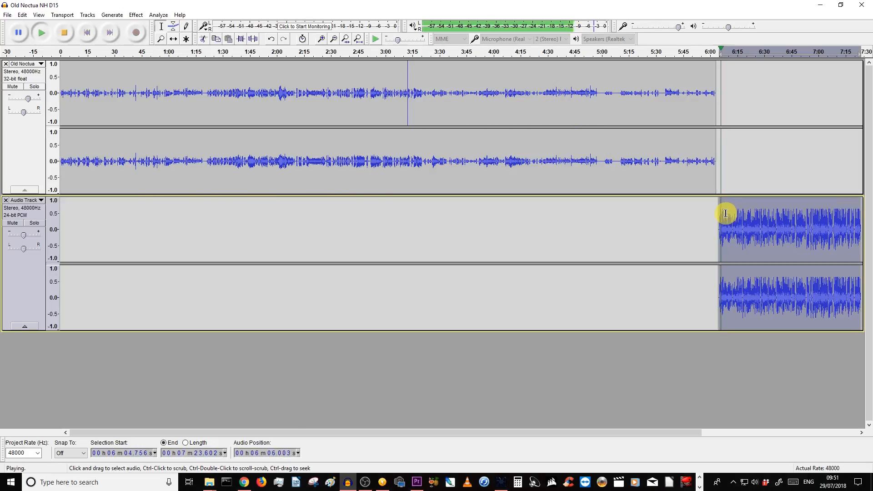
key("space")
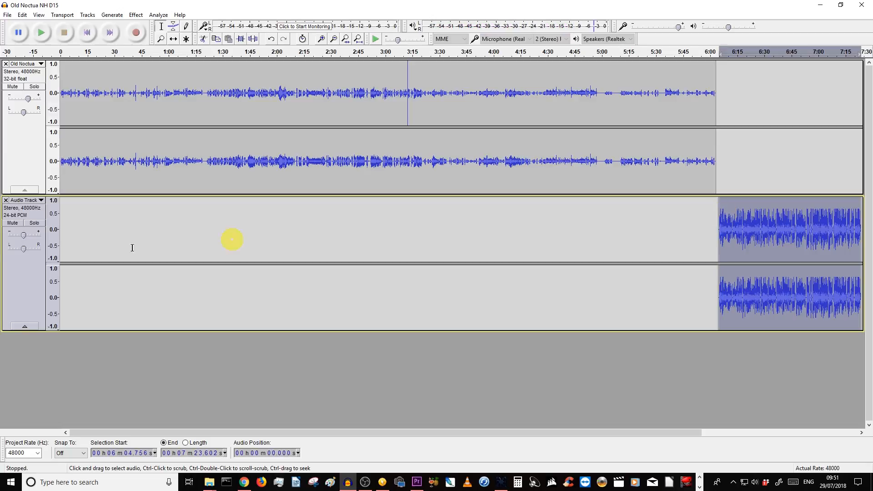
Lower the end track's gain slightly and play its clip from about 6:06 to check the level.
double_click(24, 234)
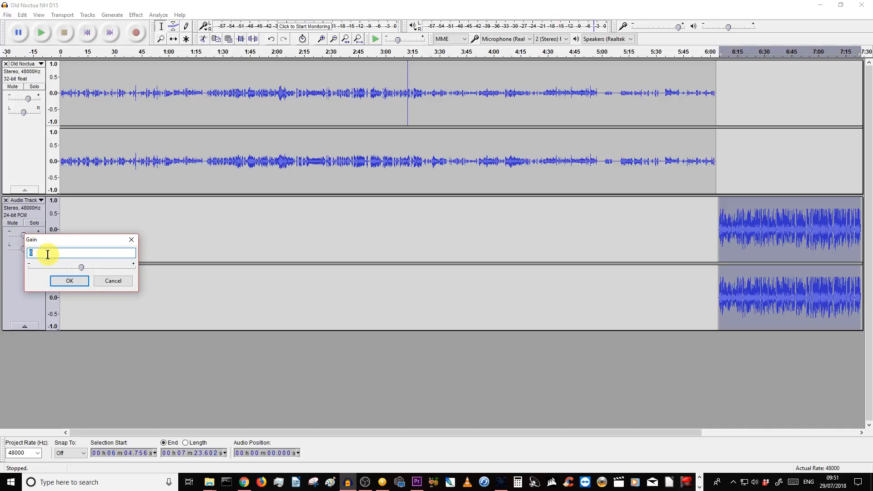
key("Return")
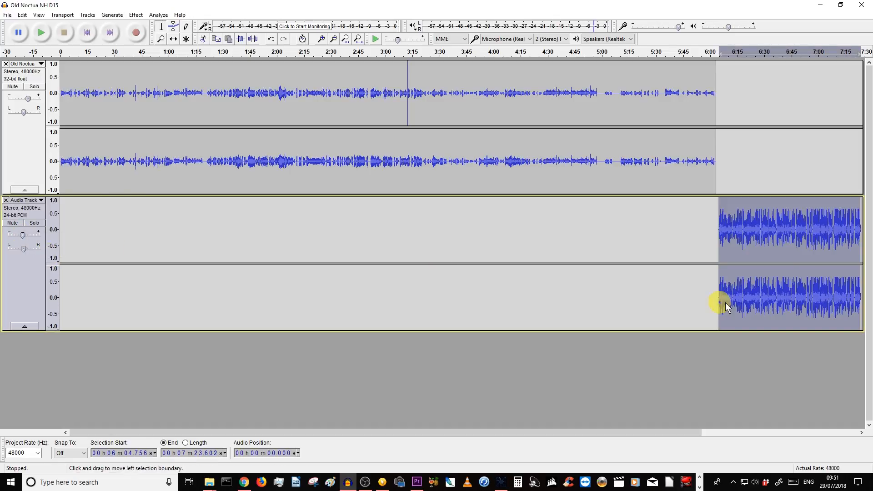
left_click(722, 215)
key("space")
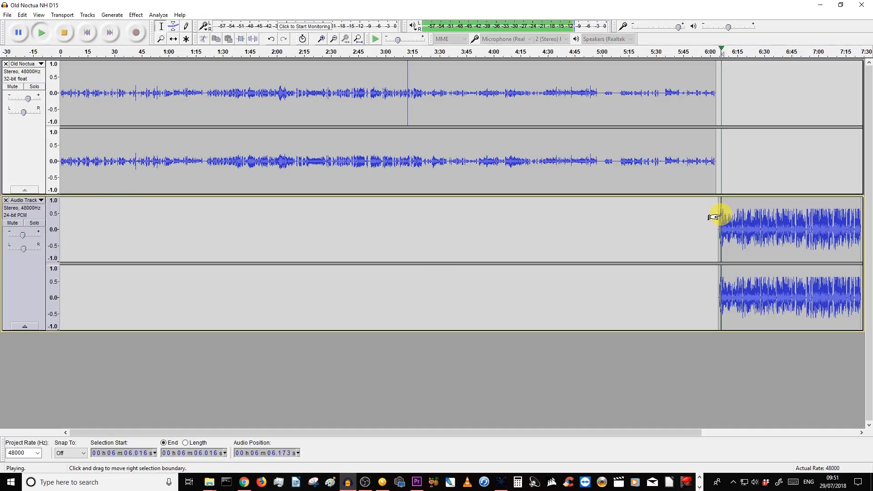
key("space")
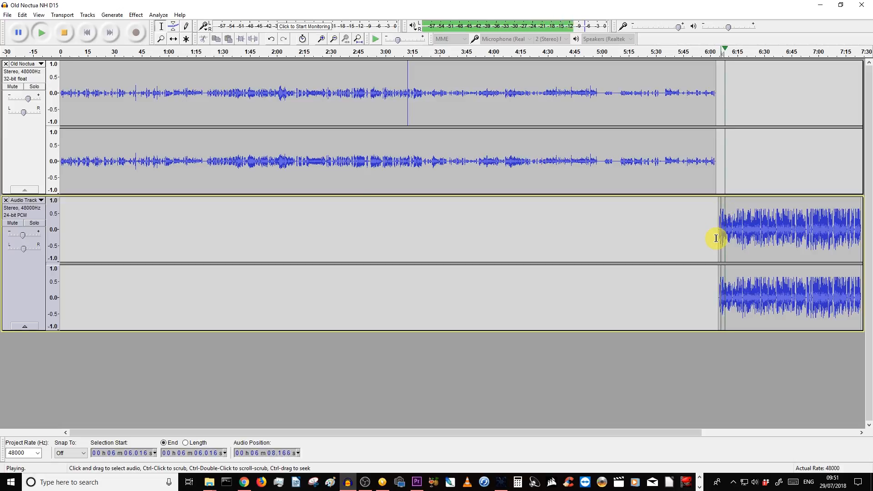
Export only the Old Noctua clip as New Noctua NH D15 A in WAV 32-bit float PCM, with empty metadata.
left_click(117, 83)
double_click(117, 83)
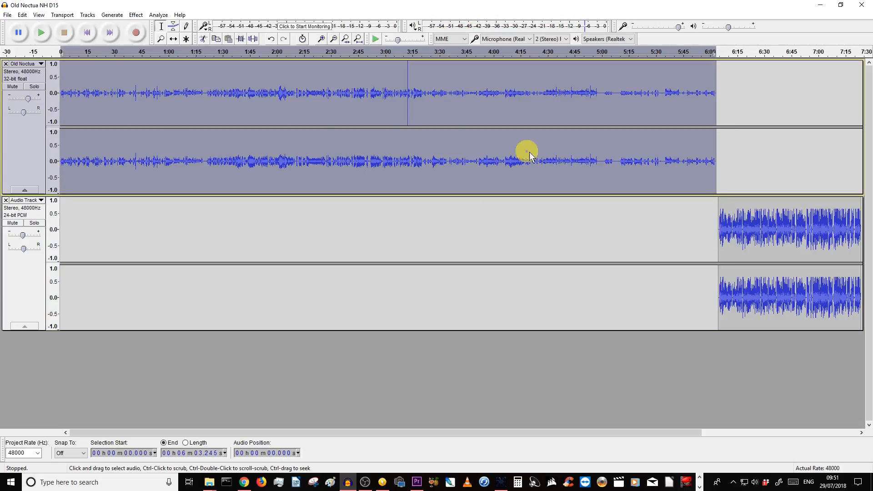
left_click(12, 13)
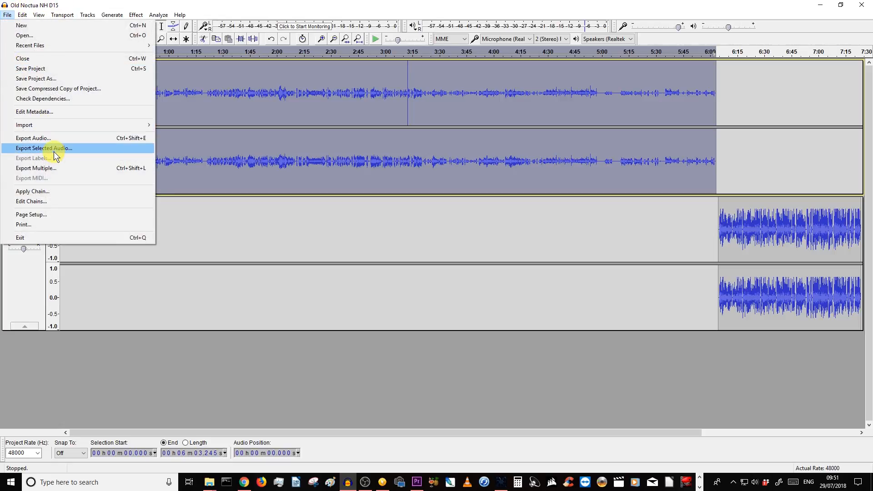
left_click(55, 151)
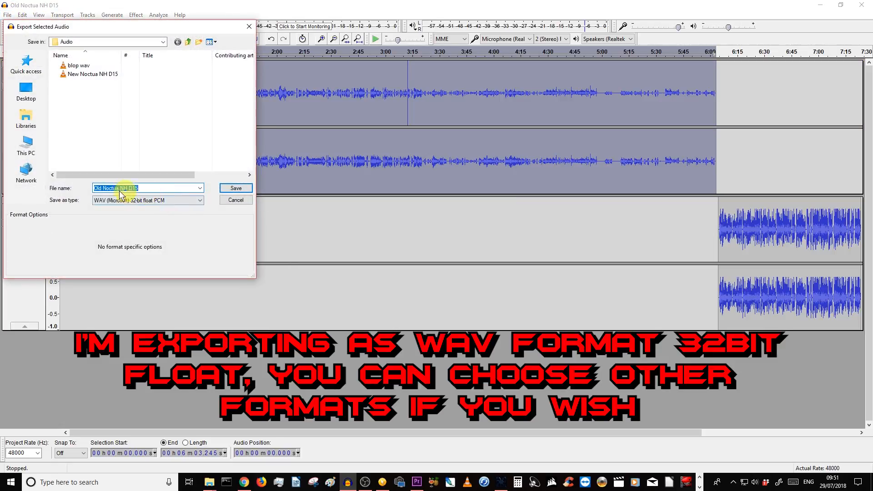
key("BackSpace")
key("BackSpace")
key("BackSpace")
type("New ")
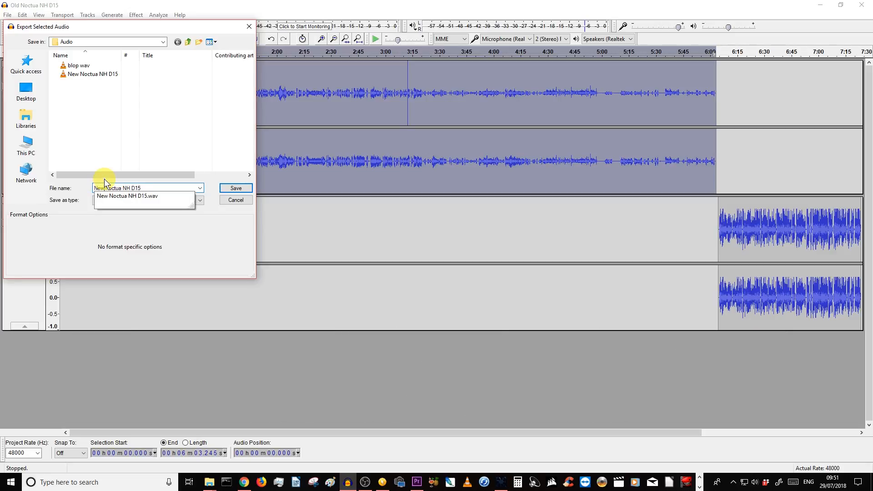
type(" A")
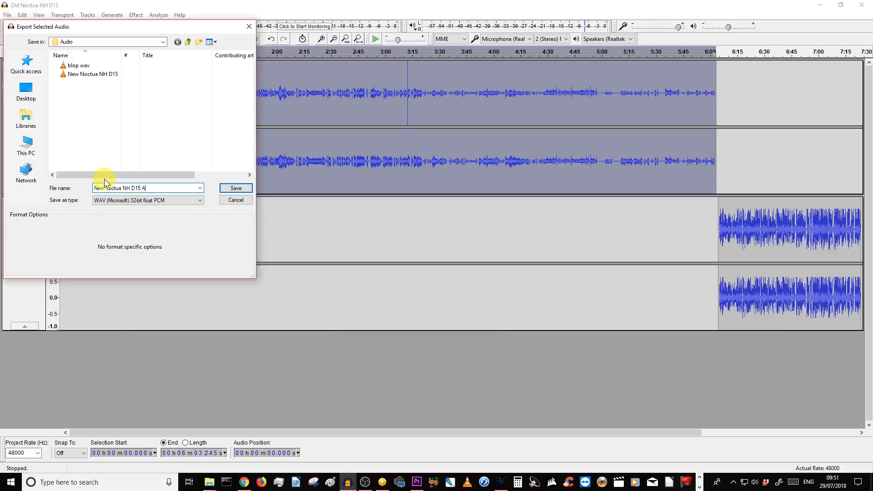
key("Return")
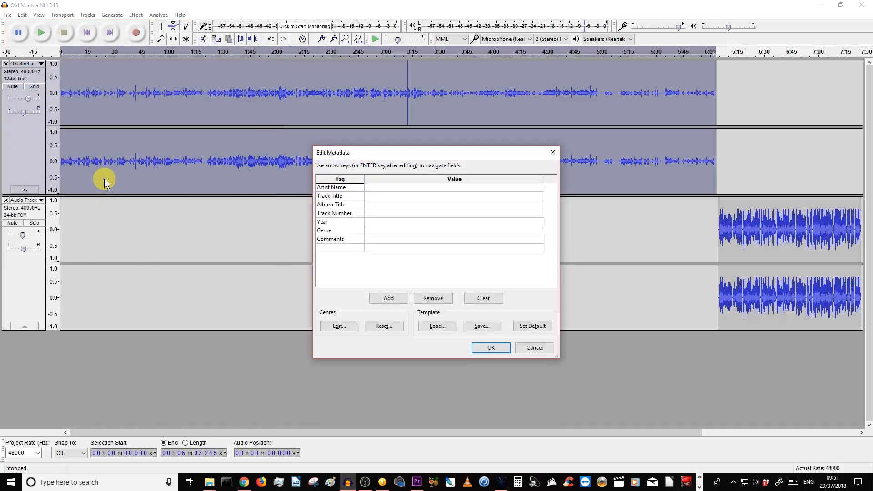
key("Return")
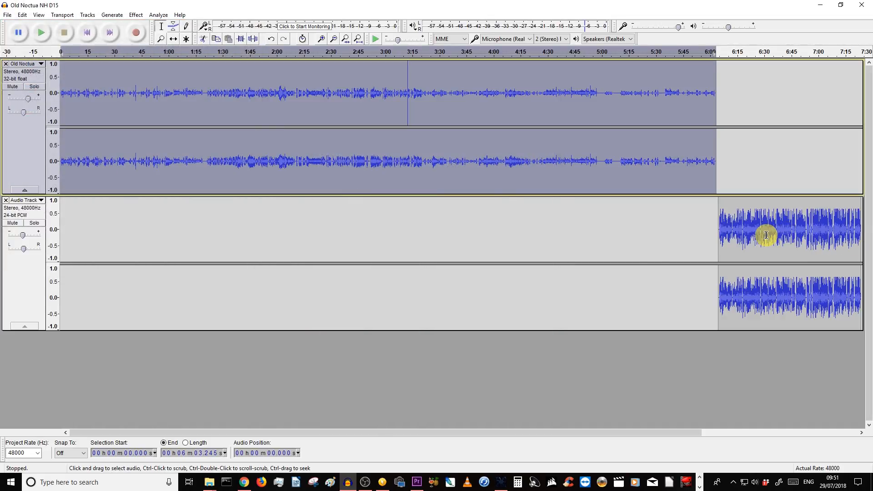
Export only the end clip as New Noctua NH D15 B in WAV 32-bit float PCM.
double_click(766, 235)
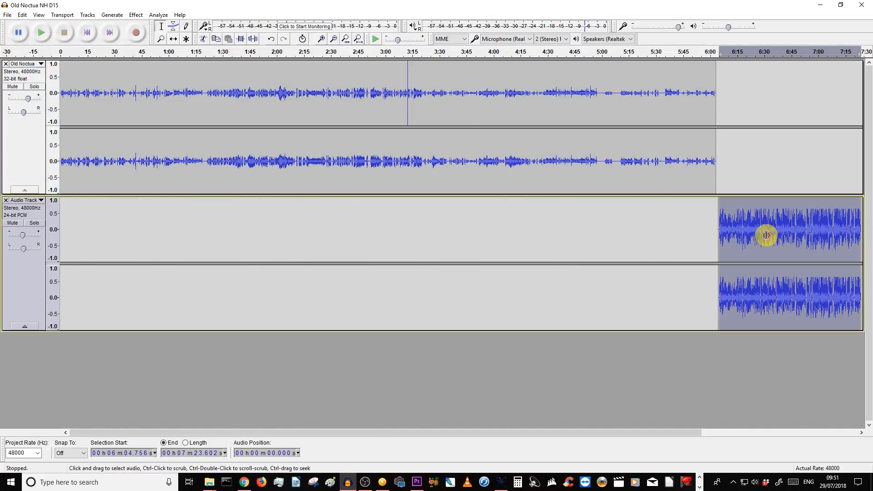
left_click(7, 14)
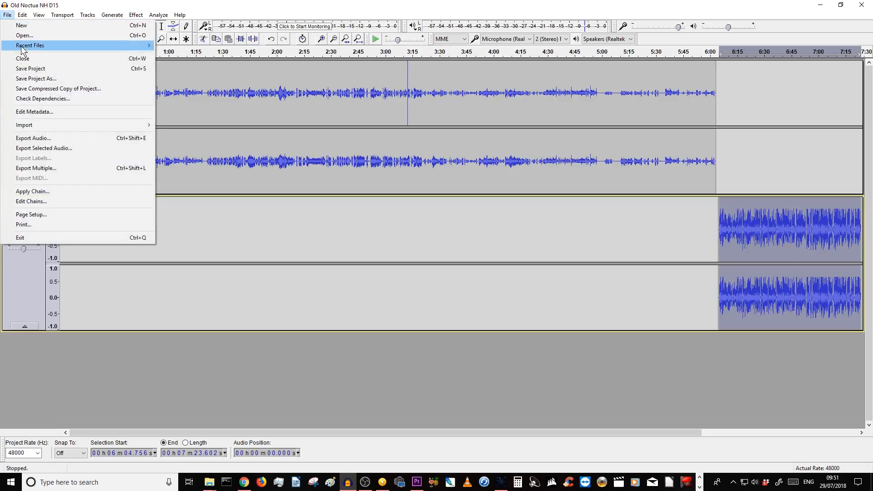
left_click(43, 150)
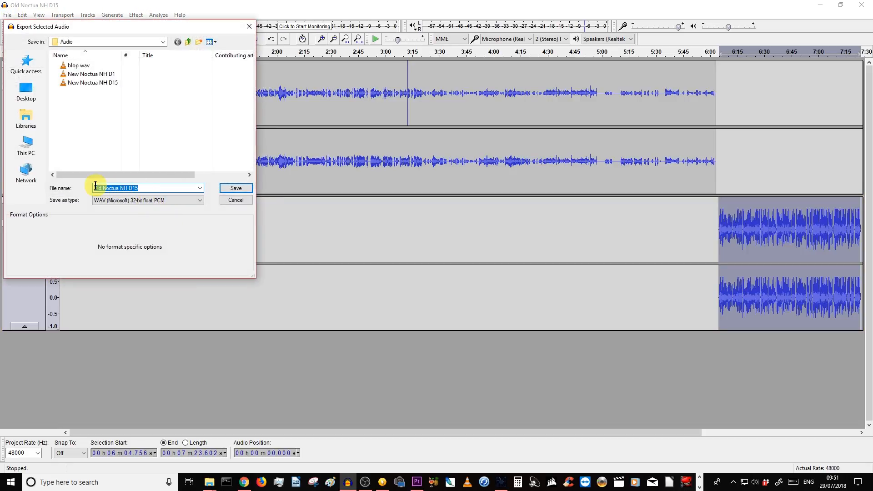
left_click(99, 187)
double_click(101, 188)
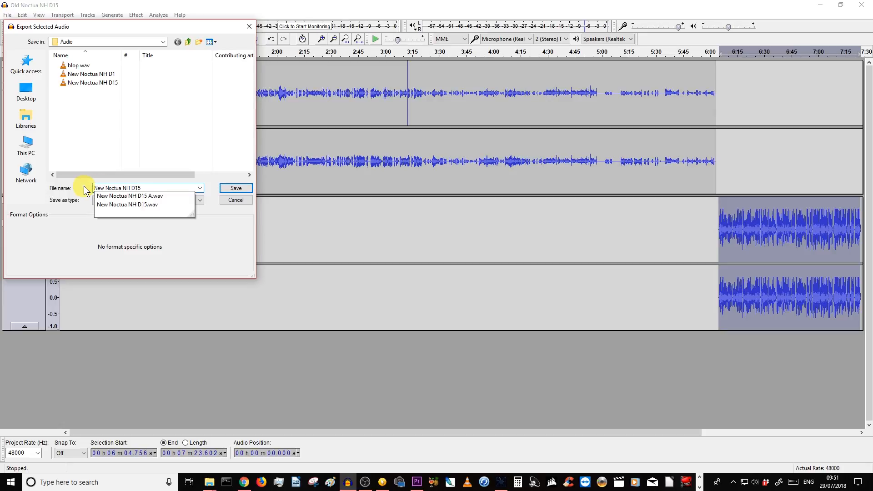
type("B")
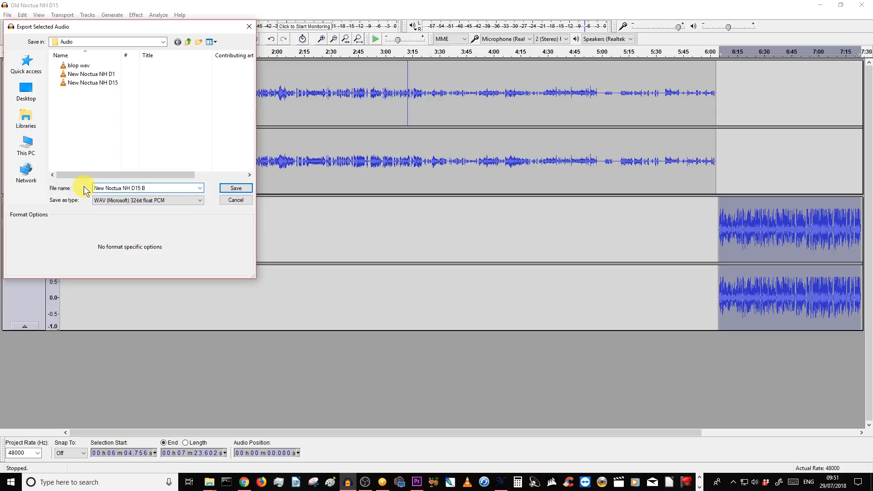
key("Return")
key("Return")
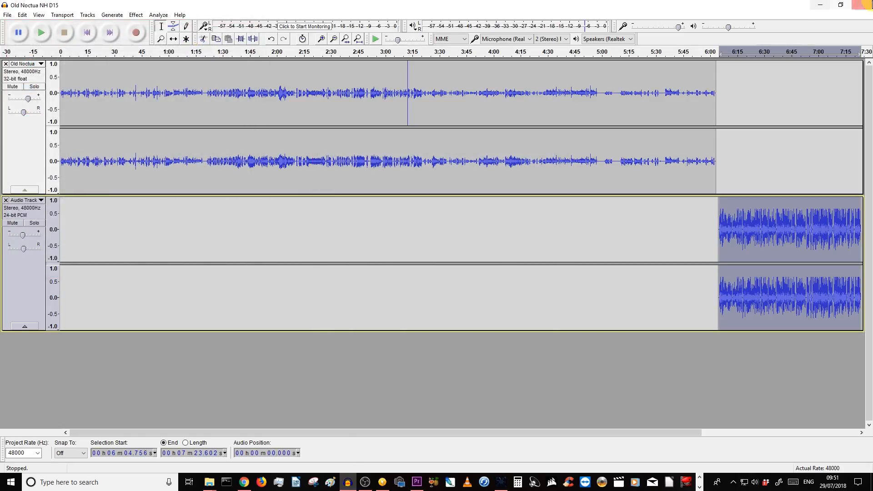
In Adobe Premiere Pro, replace New Noctua NH D15.wav in the project with the exported A and B WAV files.
left_click(825, 5)
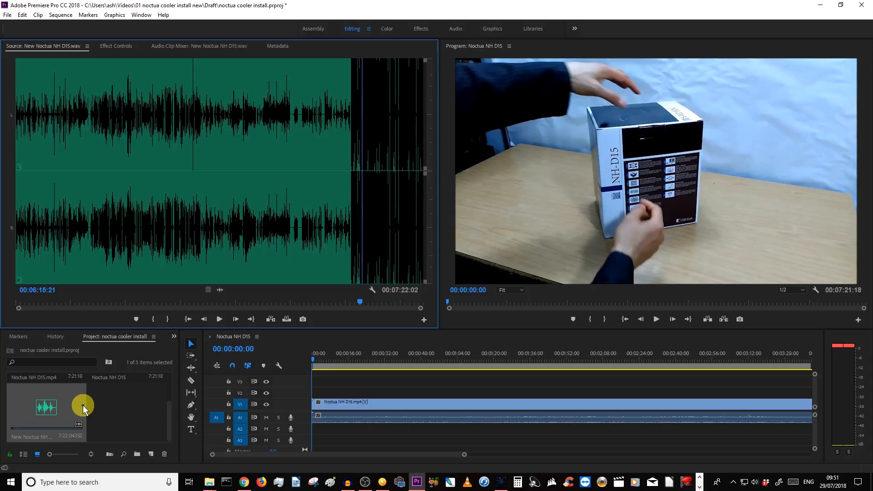
key("Delete")
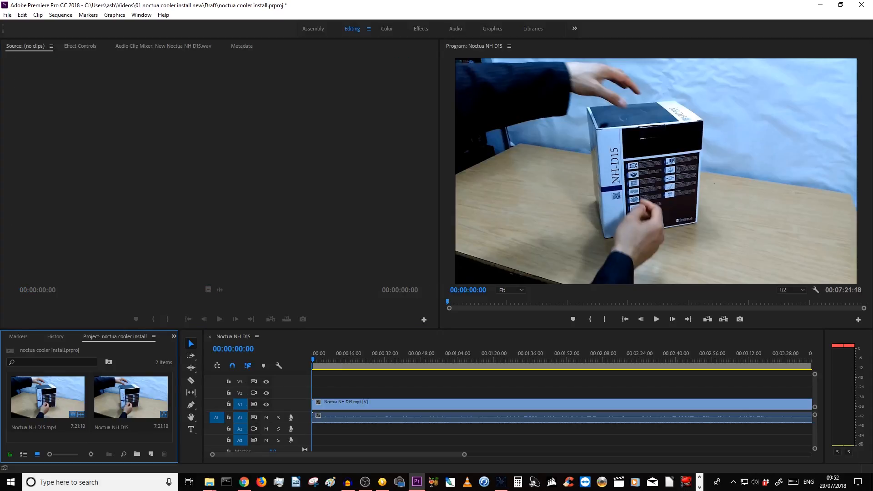
key("super+e")
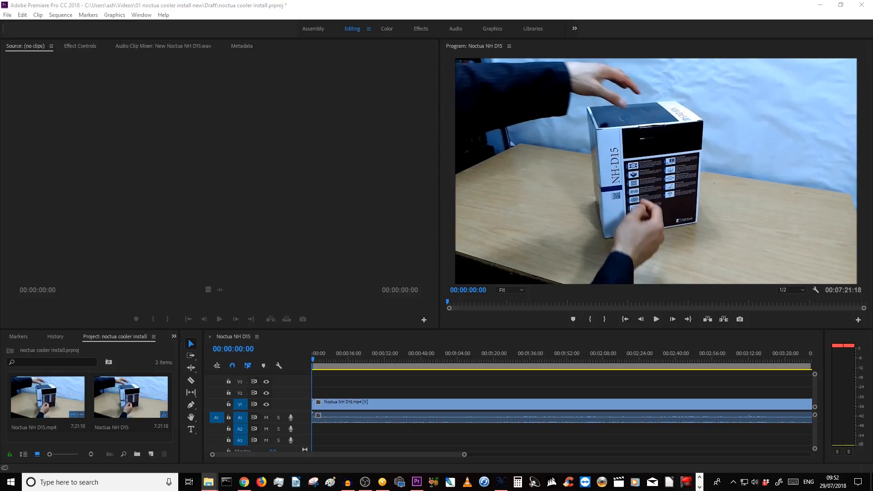
left_click_drag(63, 344, 167, 420)
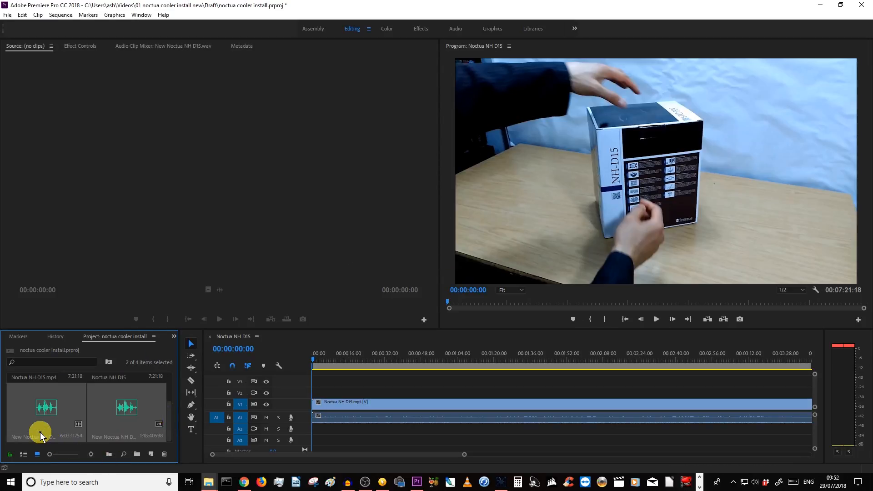
Load New Noctua NH D15 A.wav in the Source monitor and preview it near its start and from about 5:19.
double_click(63, 426)
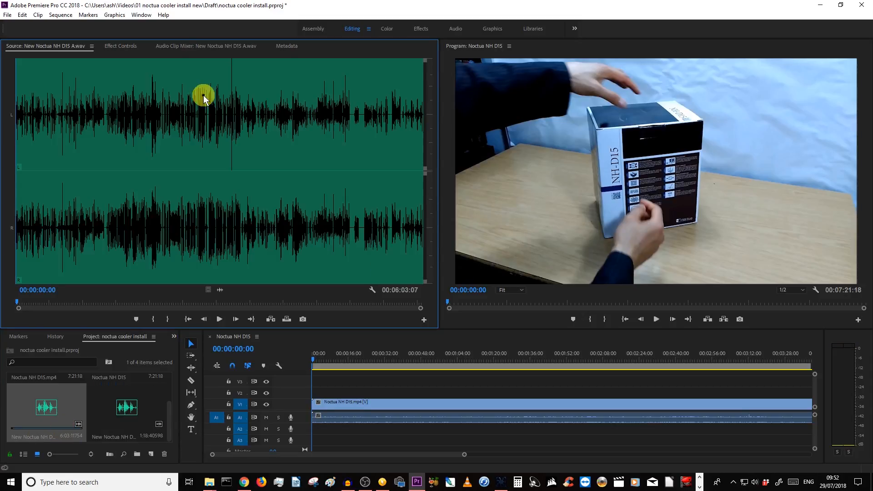
left_click(24, 96)
key("space")
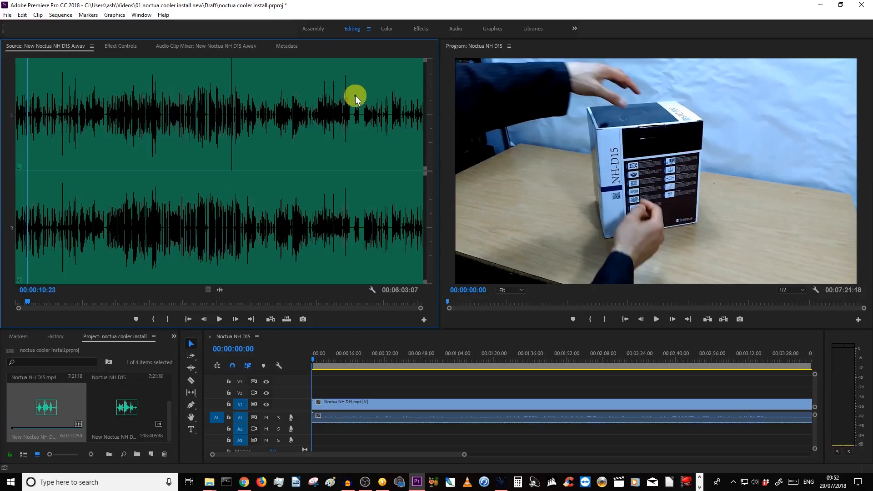
left_click(373, 98)
key("space")
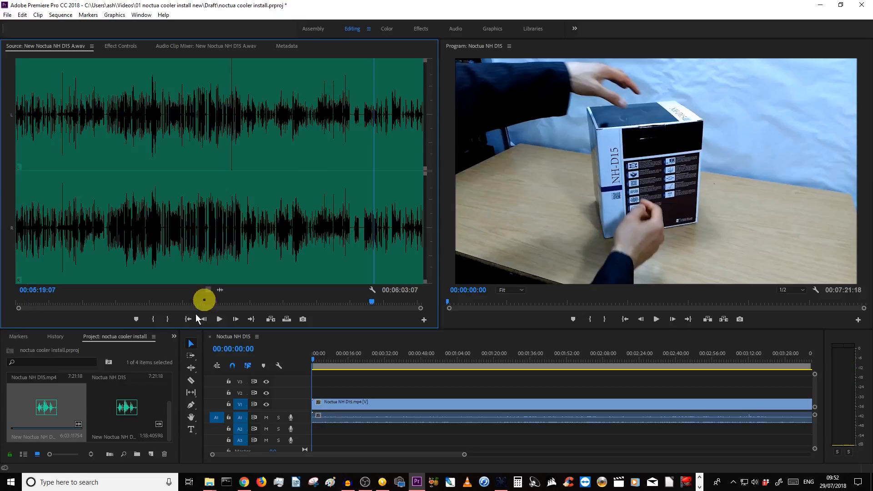
Load New Noctua NH D15 B.wav in the Source monitor and play it from about 10 seconds.
left_click(144, 430)
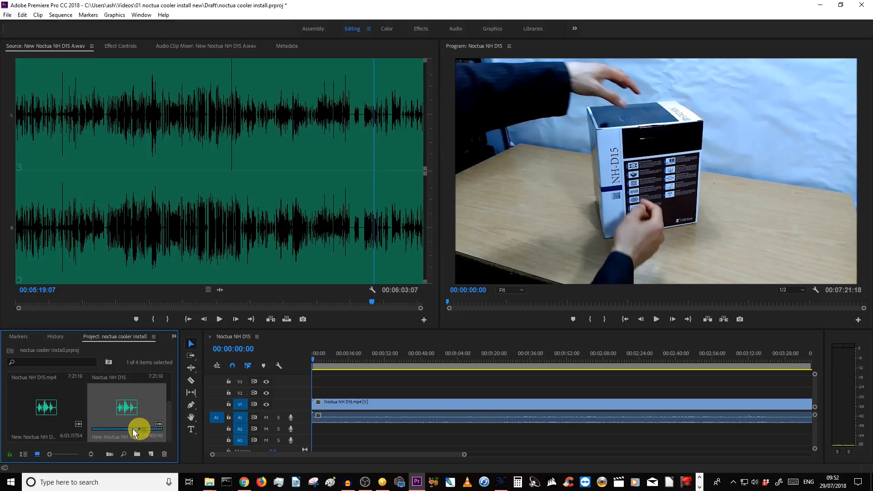
double_click(126, 423)
left_click(70, 97)
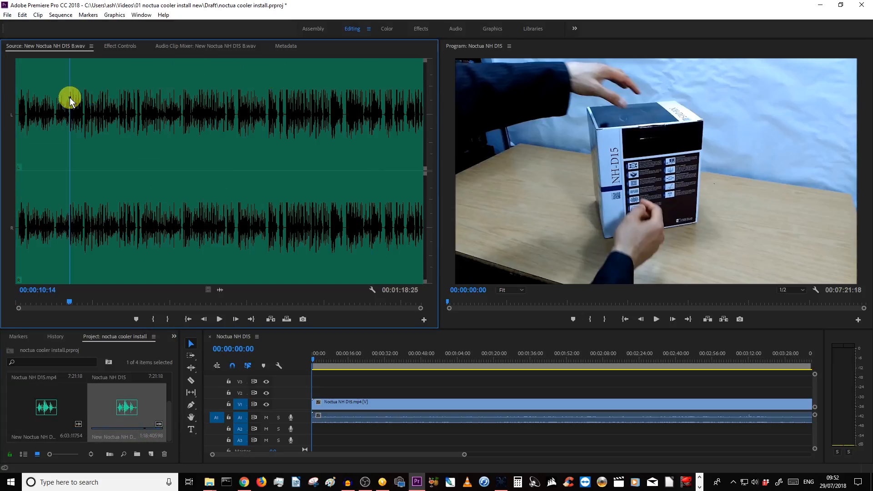
key("space")
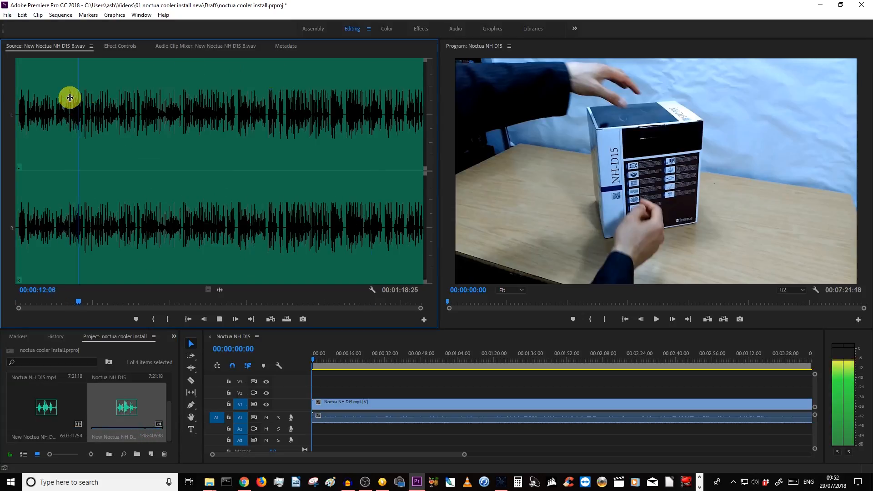
key("space")
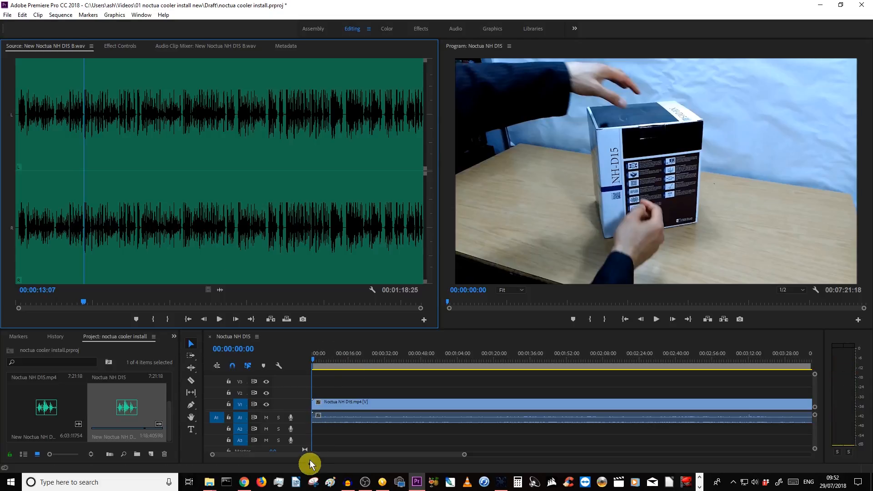
Place New Noctua NH D15 A.wav on audio track A2 at the sequence start, with New Noctua NH D15 B.wav directly after it.
left_click(306, 459)
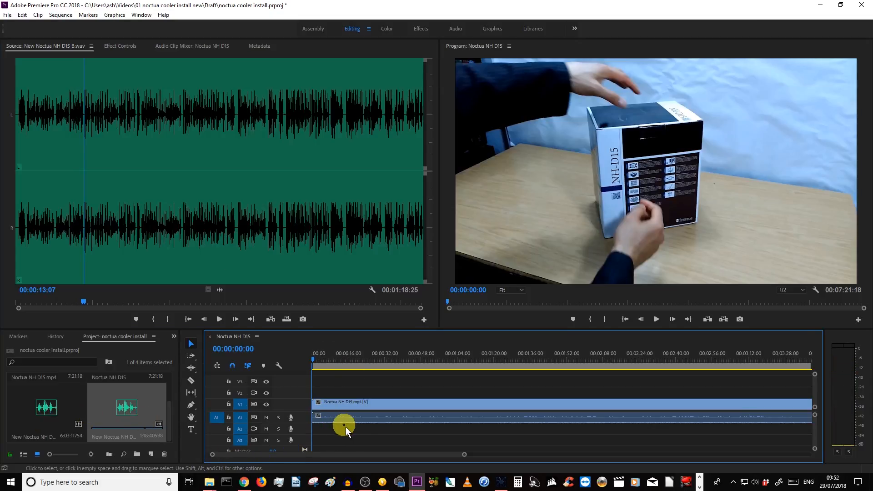
key("minus")
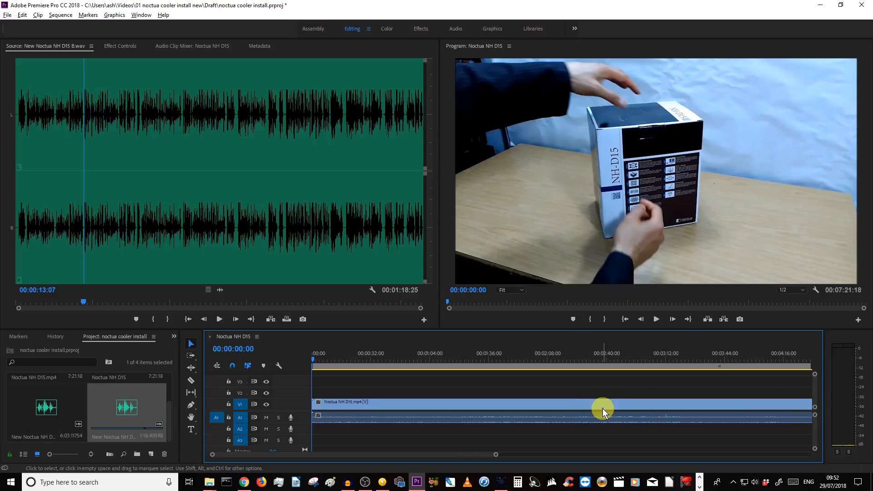
scroll(602, 408, "down", 2)
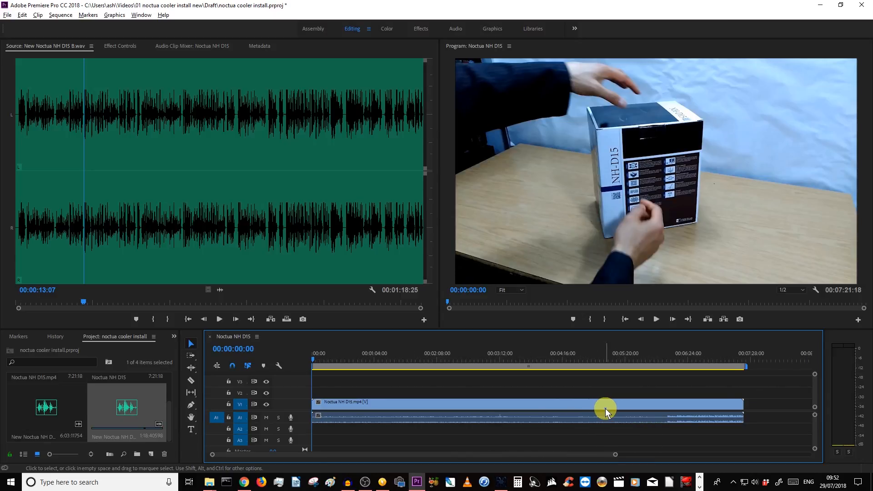
scroll(605, 408, "up", 1)
key("alt")
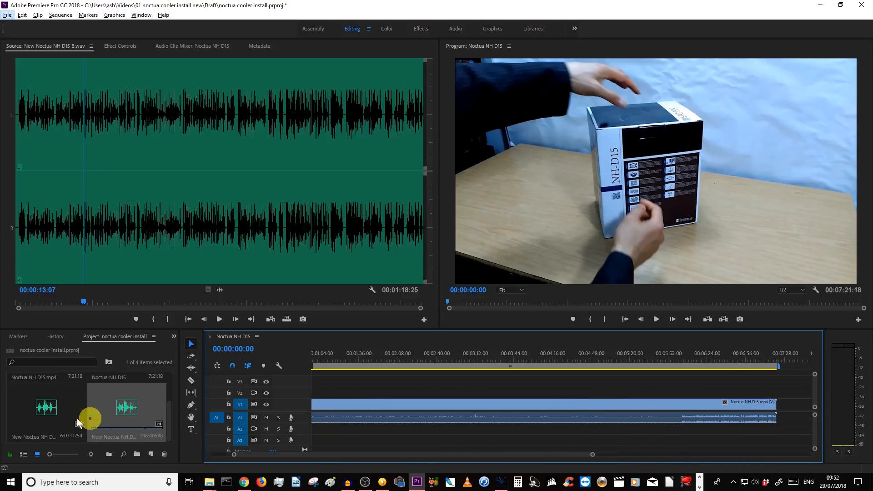
left_click_drag(67, 403, 311, 427)
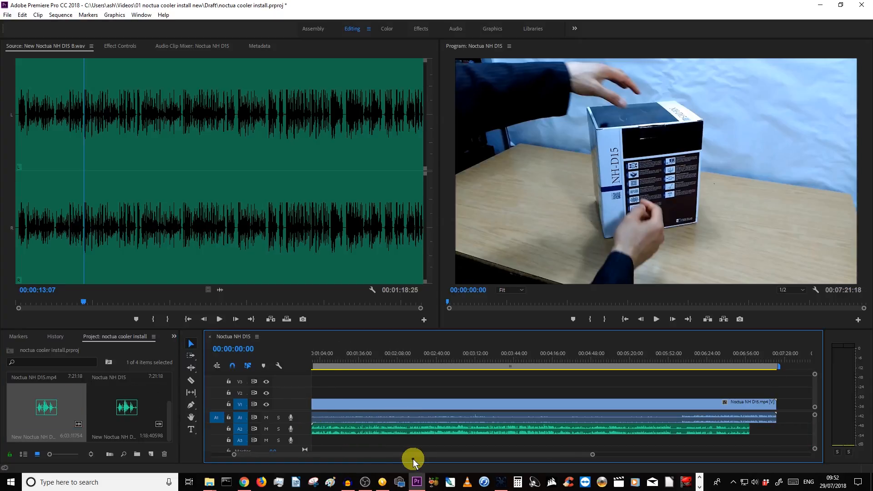
left_click_drag(392, 455, 361, 453)
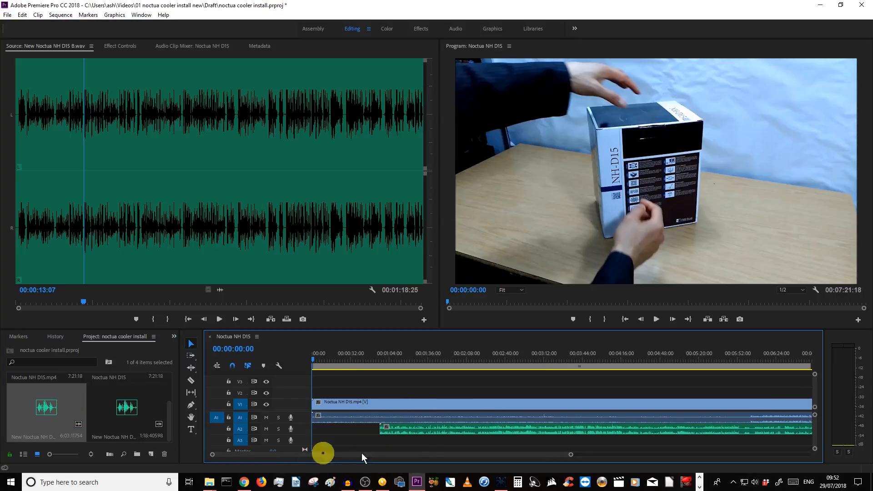
left_click_drag(446, 432, 374, 428)
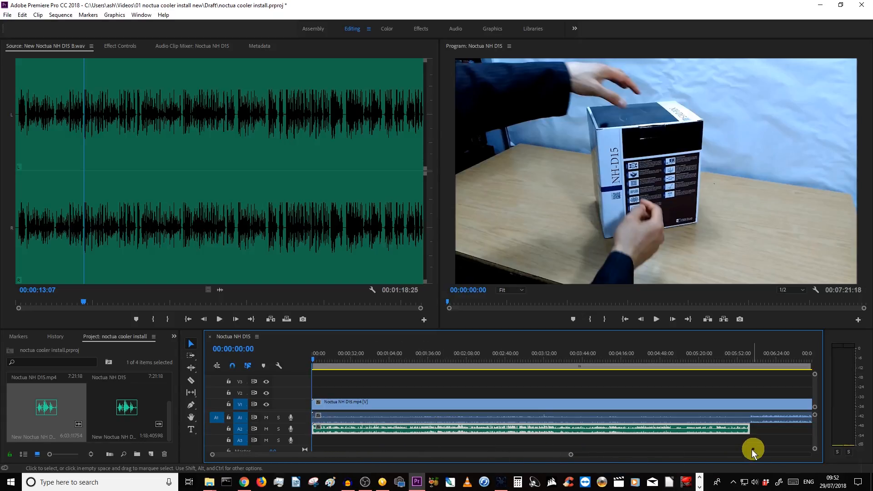
left_click_drag(103, 425, 757, 435)
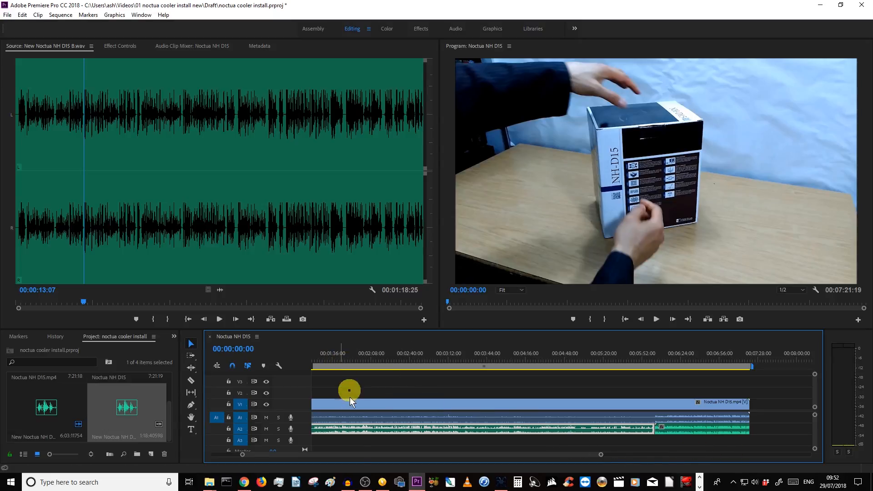
left_click_drag(355, 456, 277, 456)
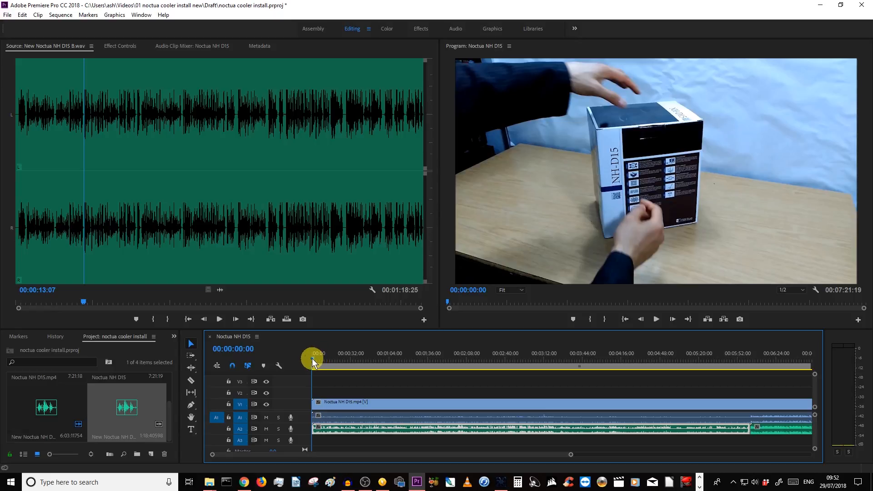
Compare the original and new audio near the sequence start by playing both tracks, then with A2 muted and with A1 muted.
key("space")
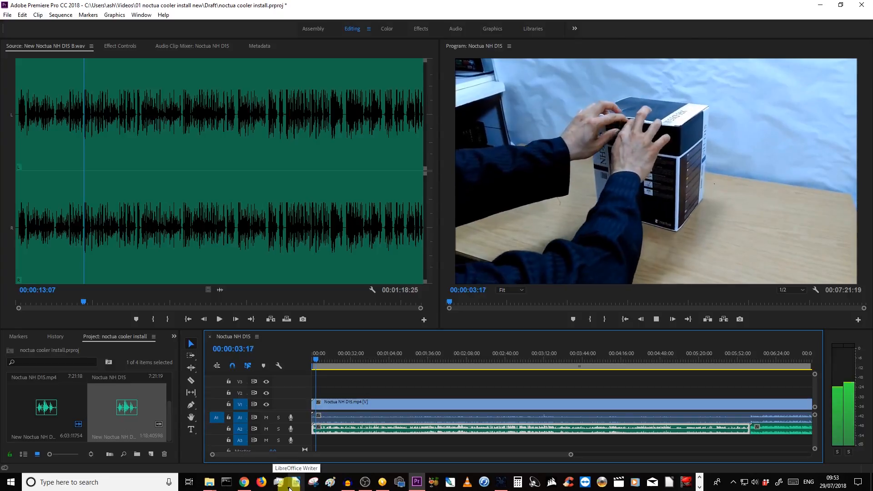
key("space")
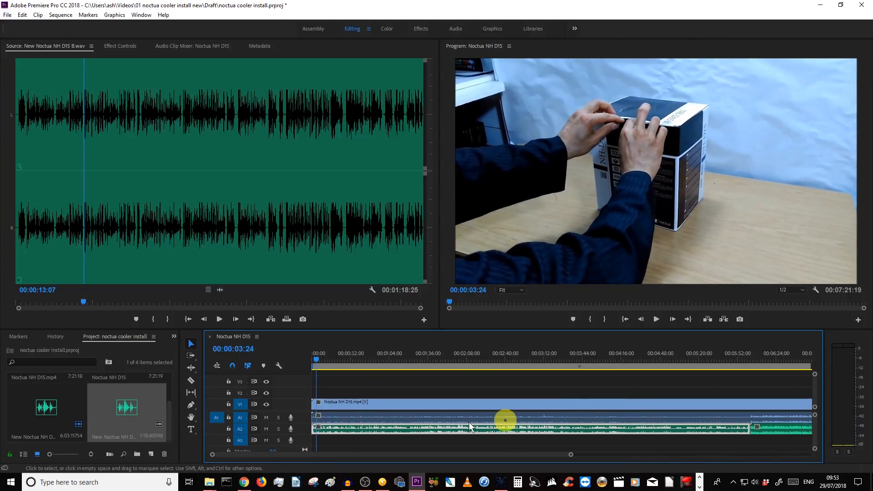
left_click(265, 429)
key("space")
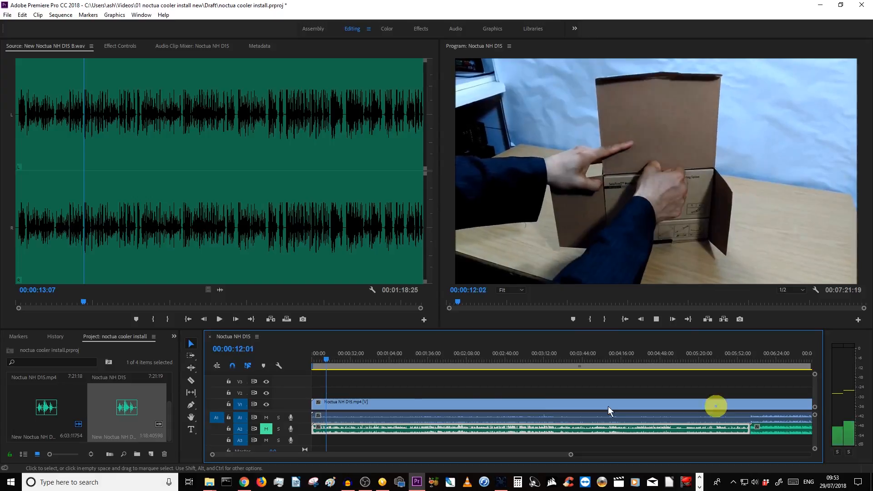
key("space")
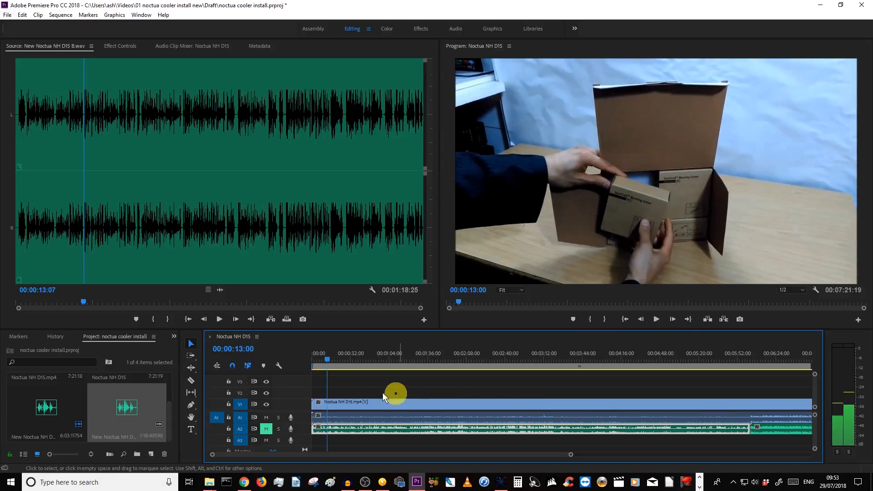
left_click(268, 429)
key("space")
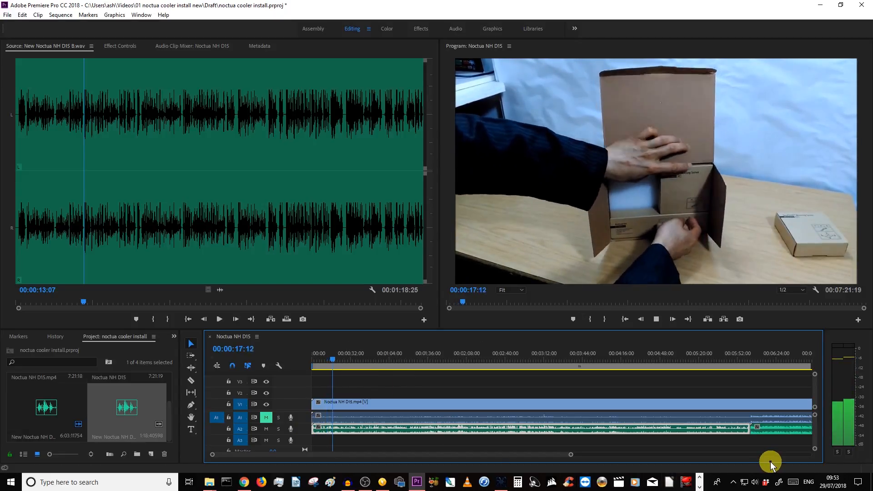
key("space")
Compare the audio tracks from about 6:10, playing first with only A2 muted and then with only A1 muted.
scroll(675, 412, "down", 3)
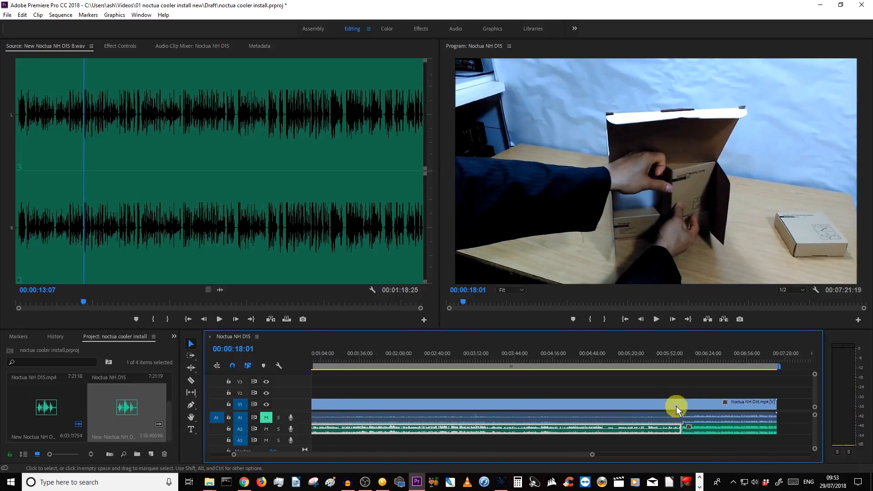
left_click(691, 359)
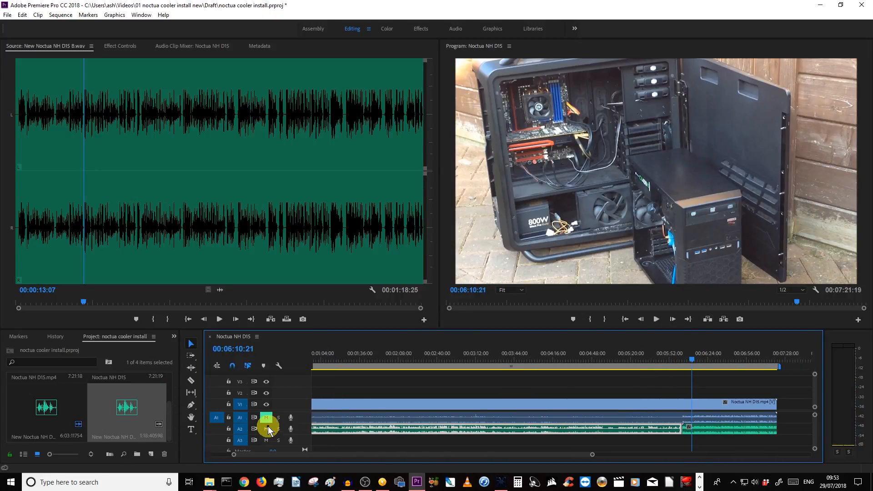
left_click(267, 418)
left_click(266, 429)
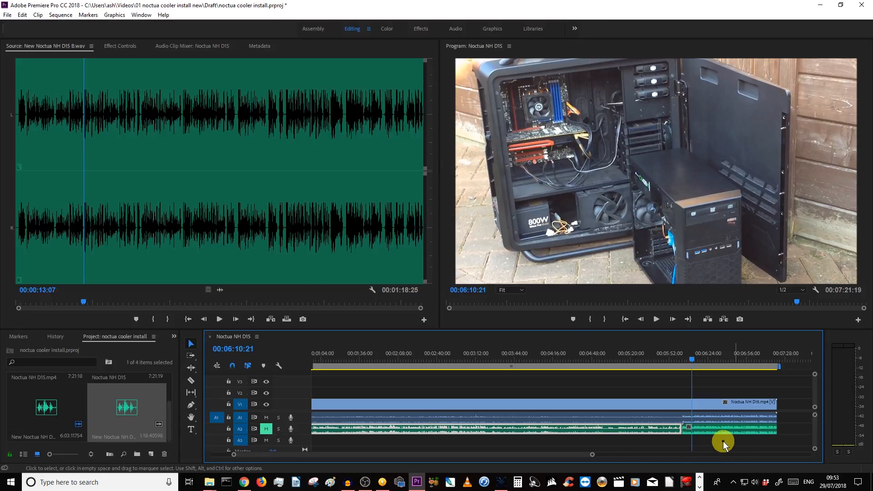
key("space")
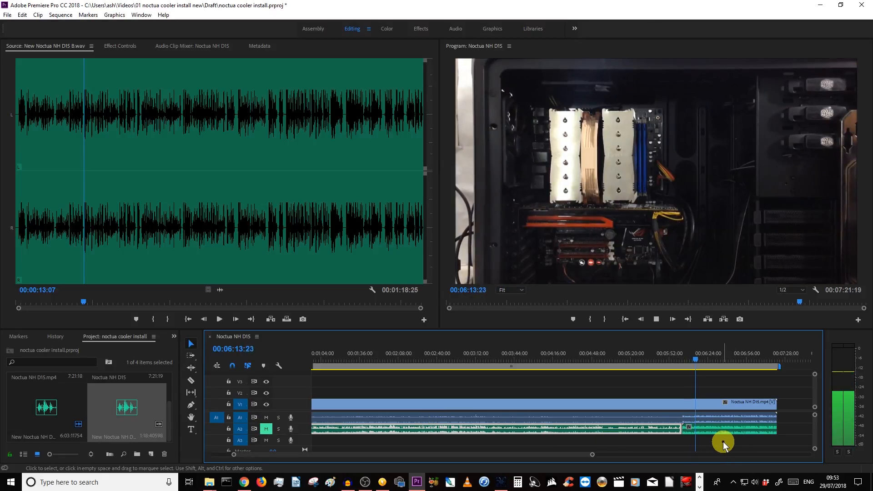
key("space")
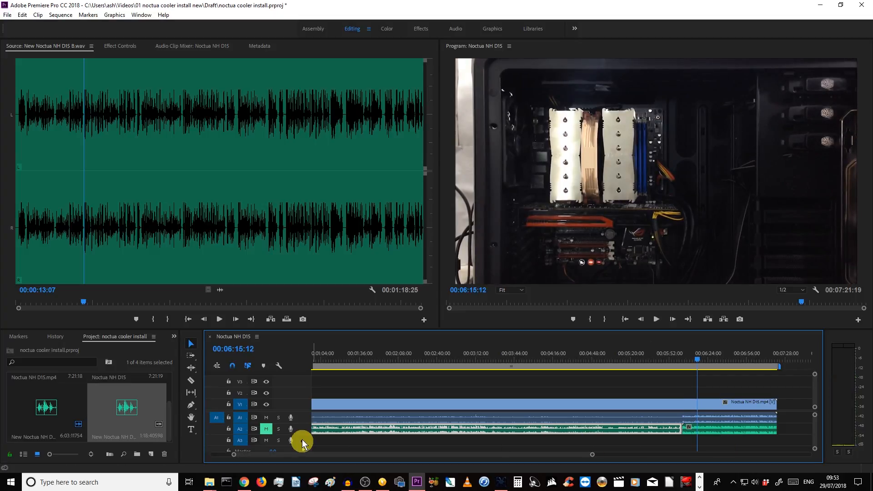
left_click(267, 429)
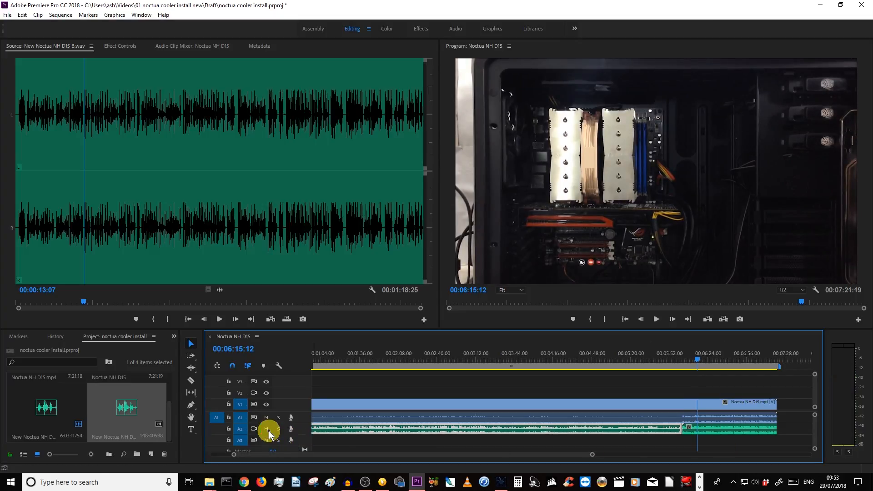
left_click(718, 449)
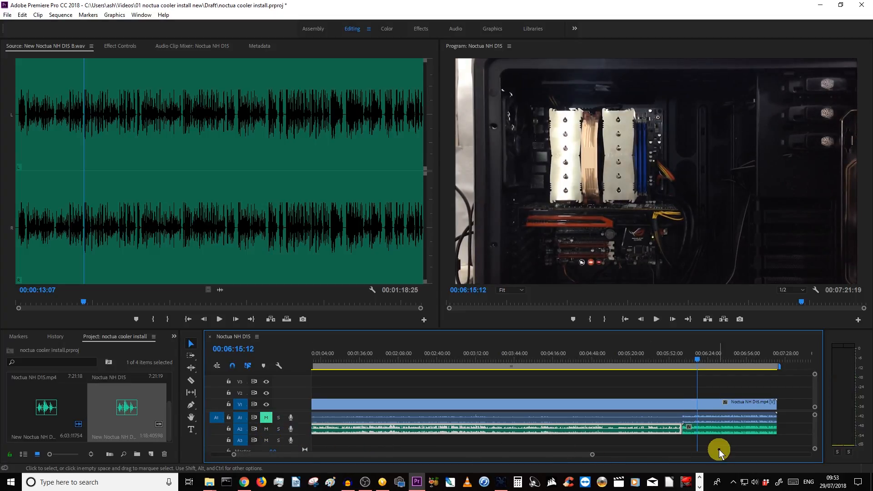
key("space")
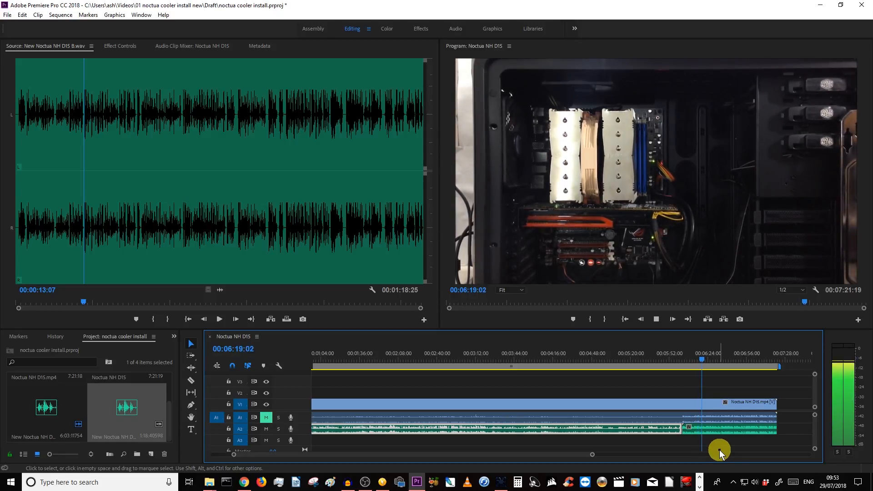
key("space")
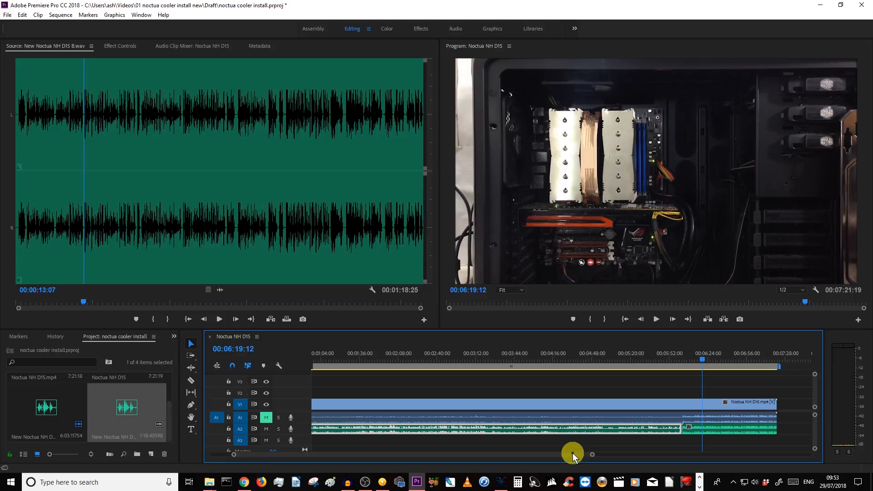
Overwrite the video's original audio on track A1 by moving the A and B WAV clips up from A2 at the same times.
key("minus")
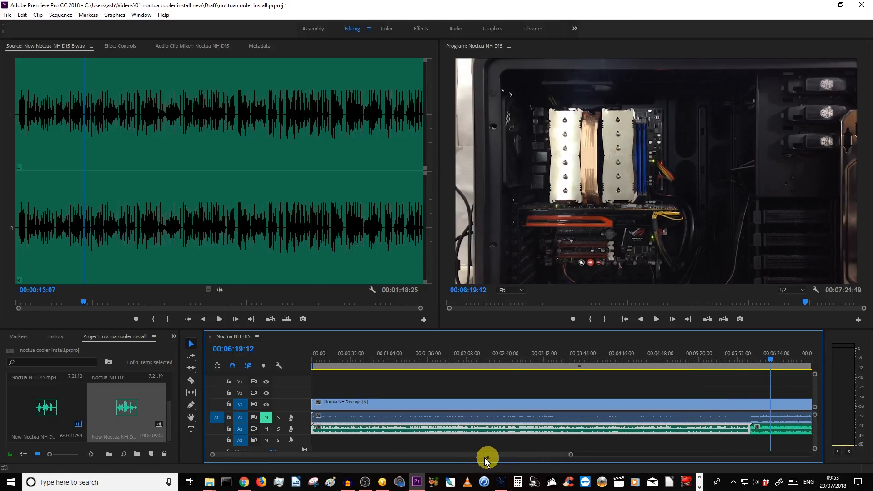
key("minus")
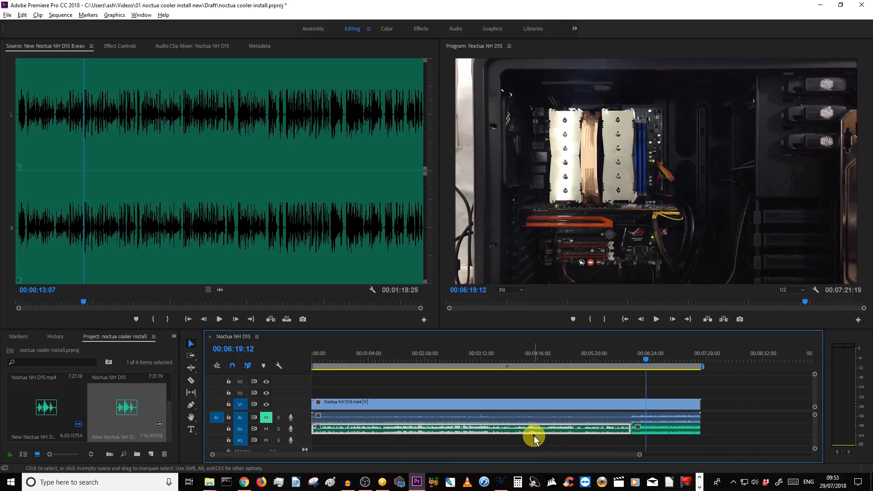
key("equal")
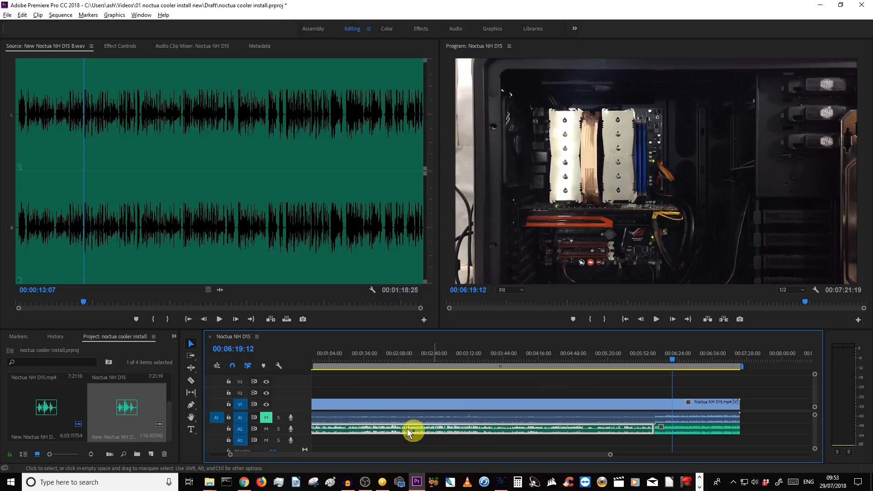
left_click(765, 432)
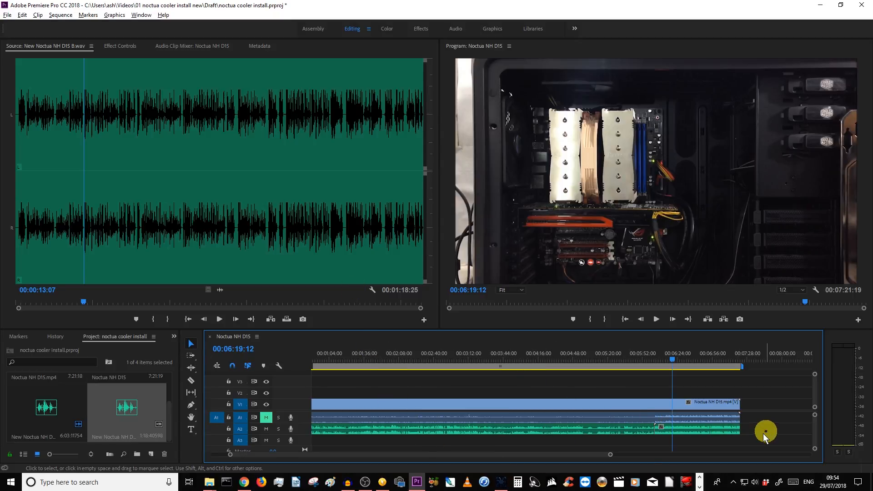
left_click(571, 418)
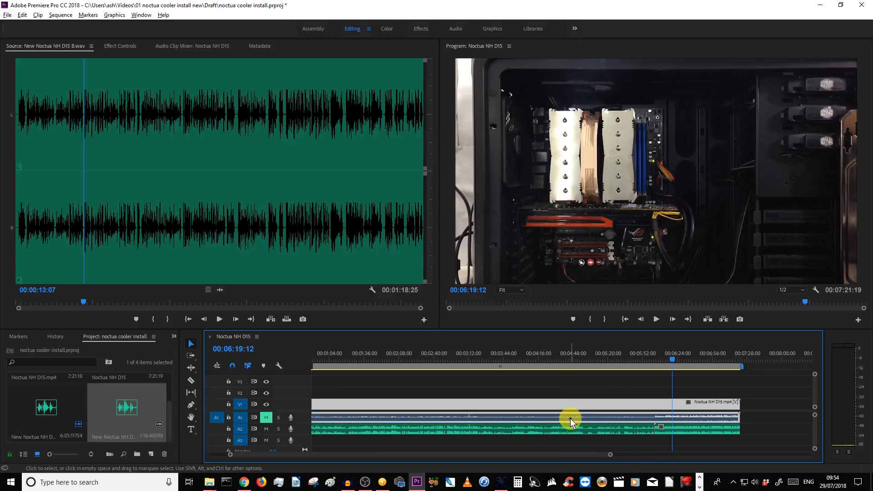
left_click(558, 427)
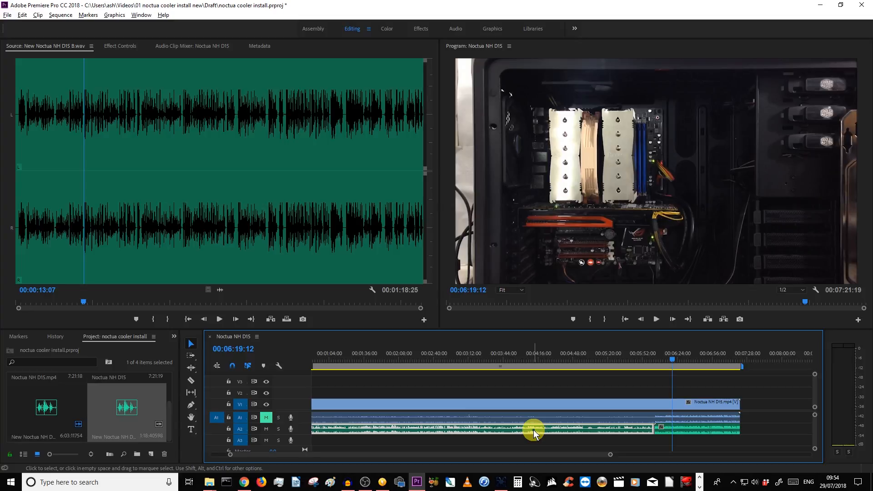
left_click_drag(534, 434, 531, 421)
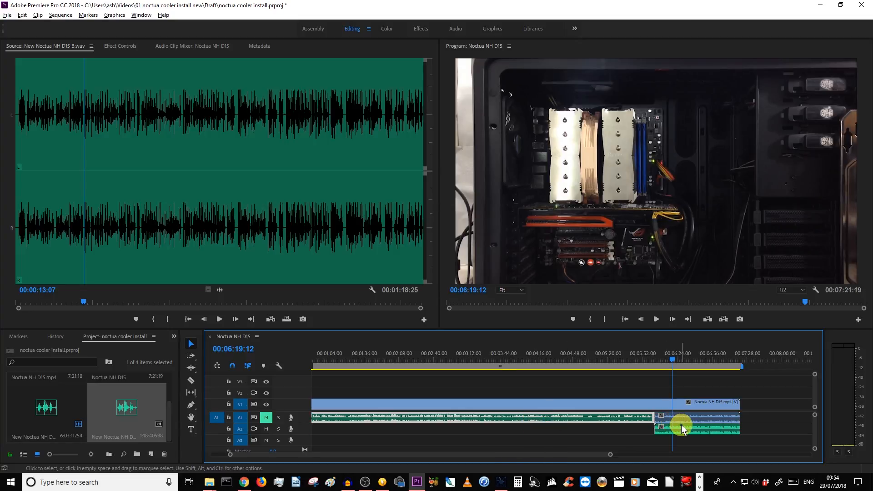
left_click_drag(680, 424, 681, 416)
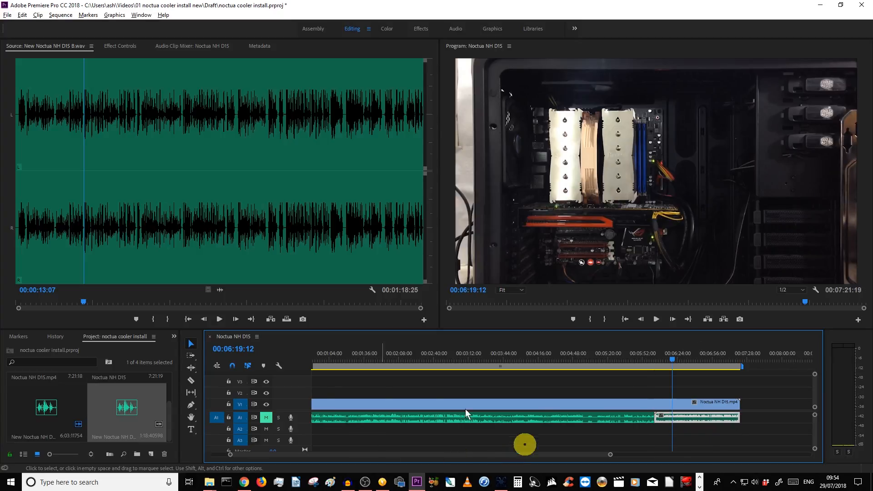
Unmute track A1 and play the sequence from its start and from about 3:55 to check the replaced audio.
left_click_drag(339, 361, 289, 371)
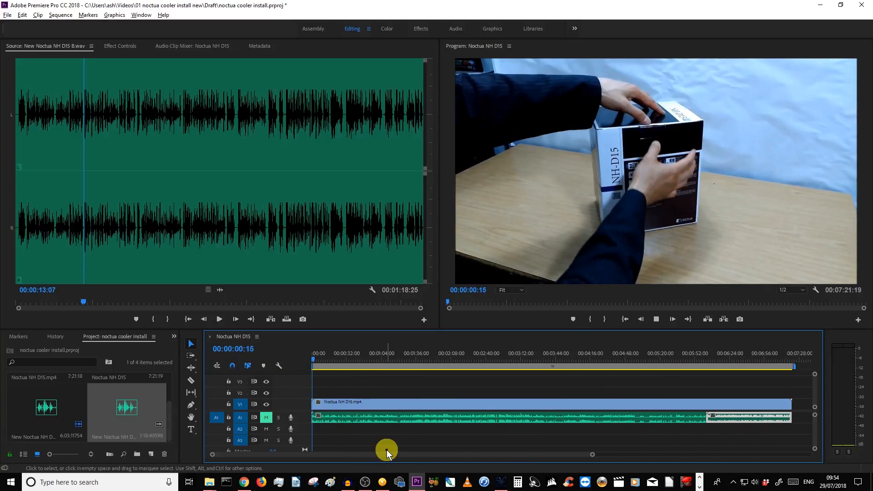
left_click(266, 418)
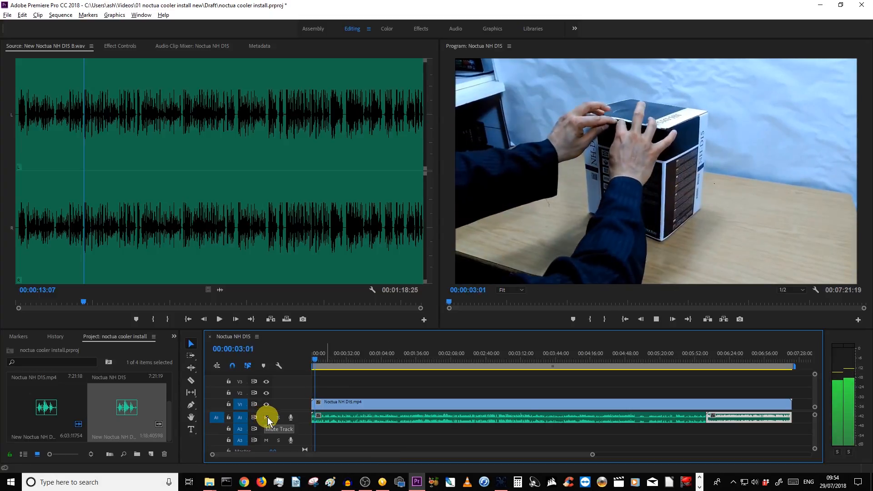
left_click(728, 361)
left_click_drag(728, 361, 568, 360)
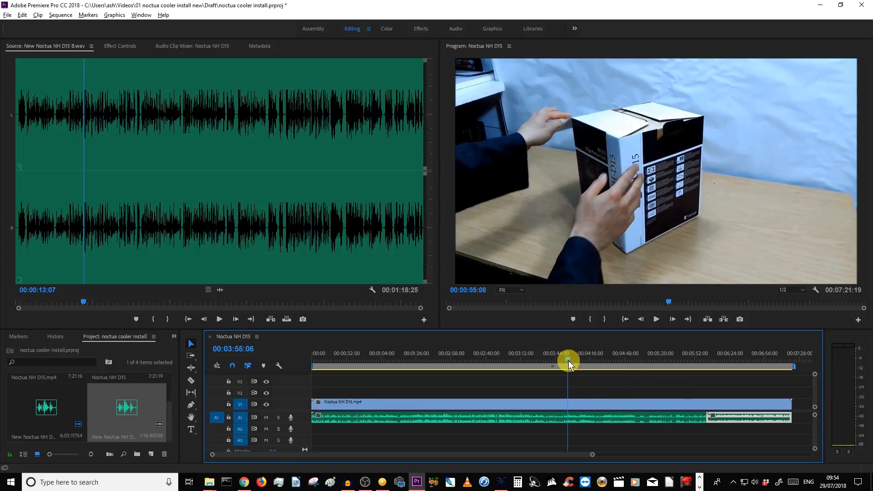
key("space")
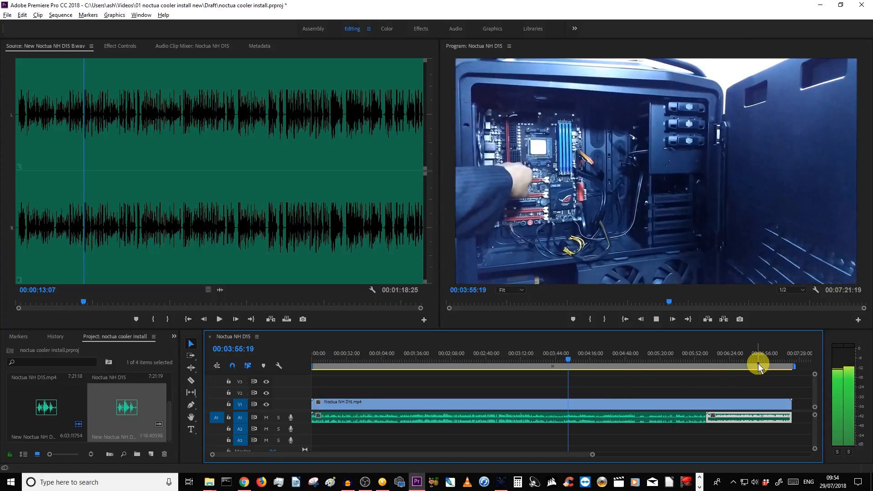
Play the sequence from about 6:26 to check the replaced audio in the B part.
left_click(733, 358)
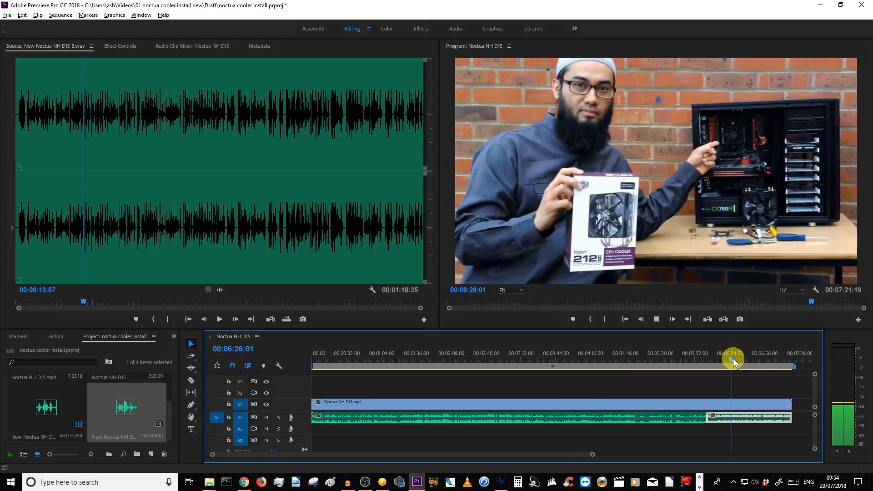
key("space")
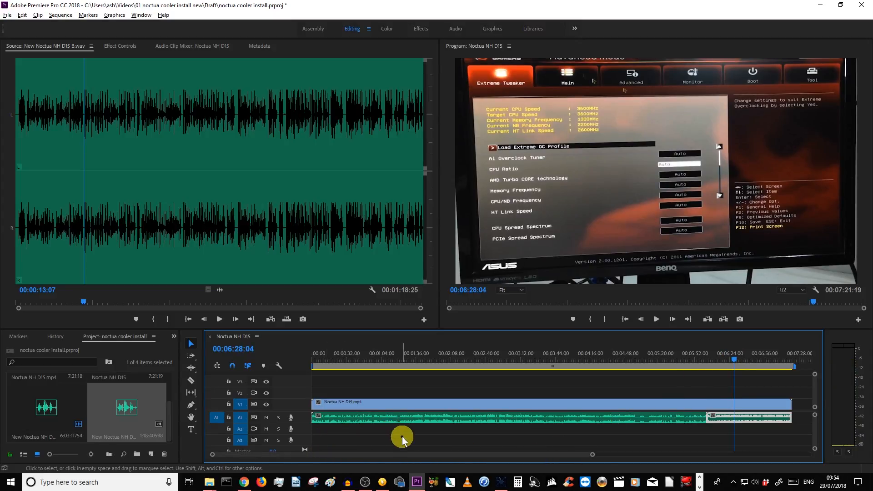
Open the media export settings for the sequence and include video alongside the audio.
left_click(7, 15)
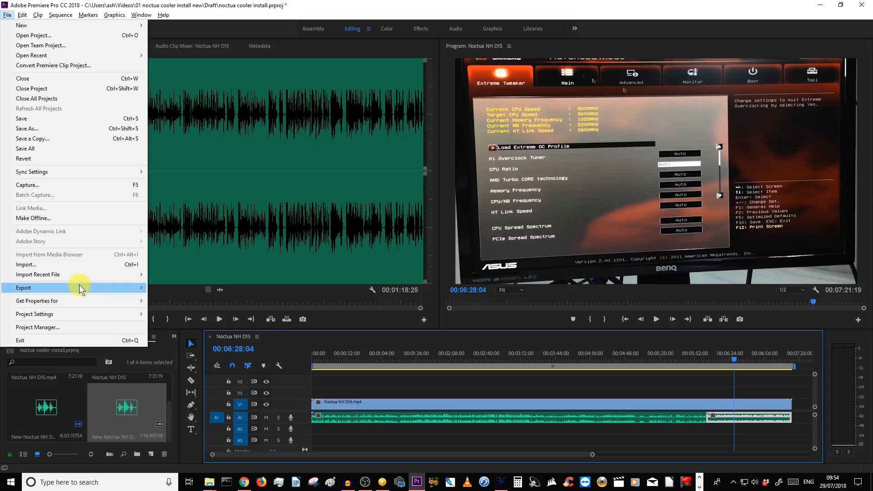
mouse_move(79, 287)
left_click(169, 287)
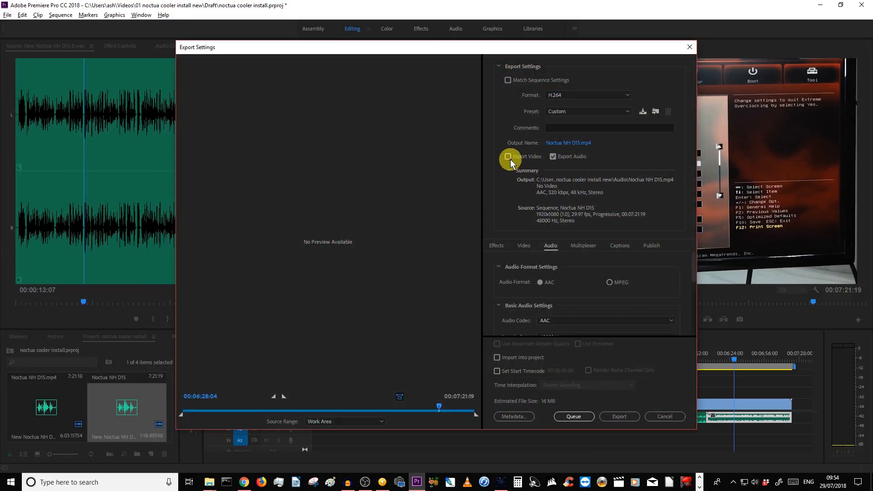
left_click(508, 157)
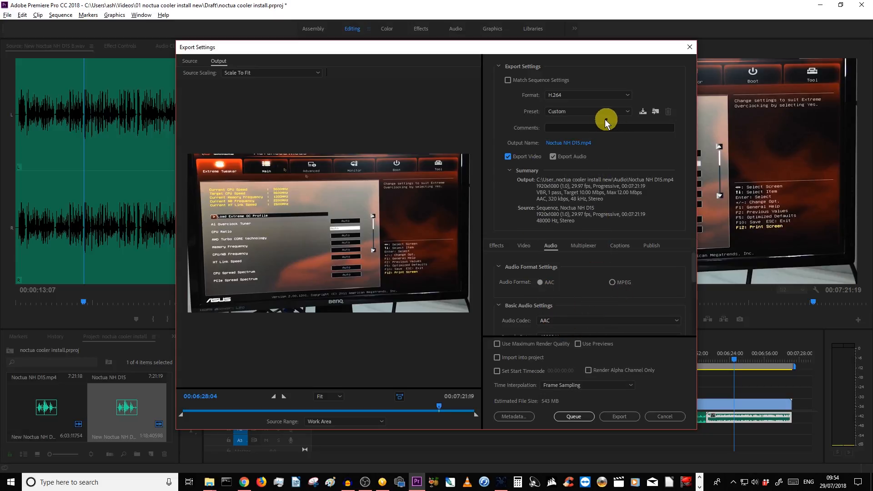
Name the output New Noctua NH D15 Video in the Audio folder and export the sequence as MP4.
left_click(582, 143)
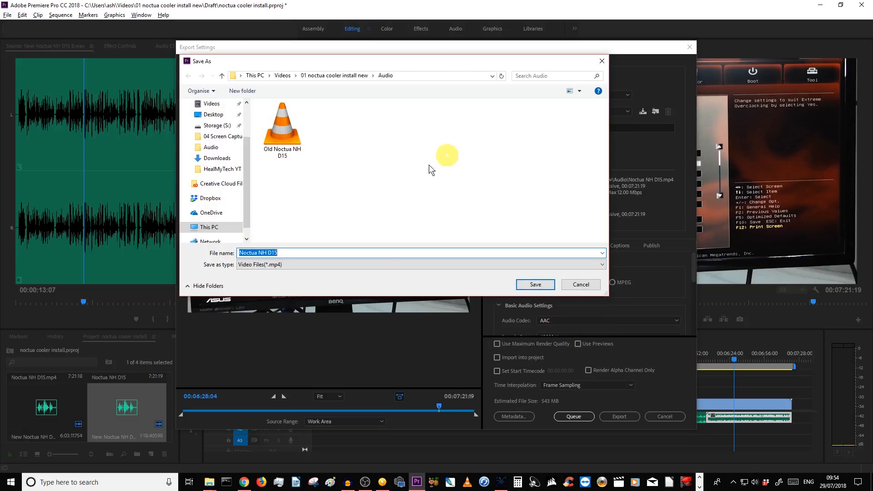
left_click(288, 148)
left_click(250, 253)
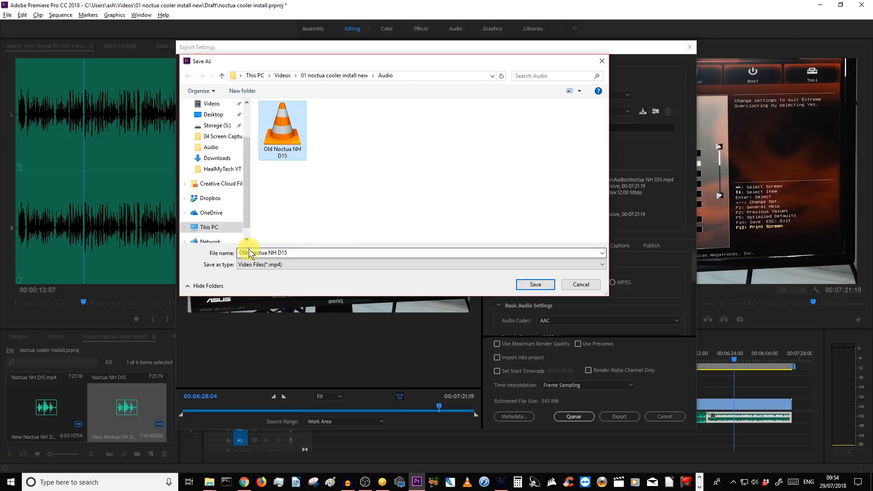
double_click(247, 252)
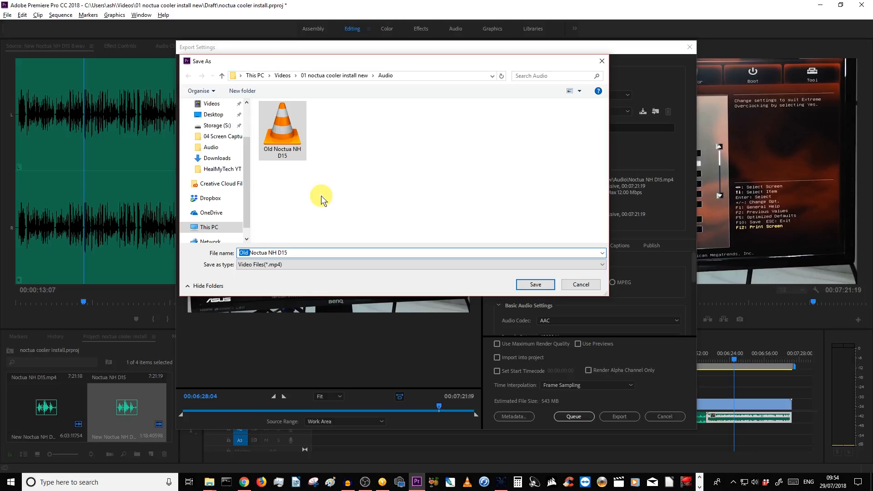
type("New")
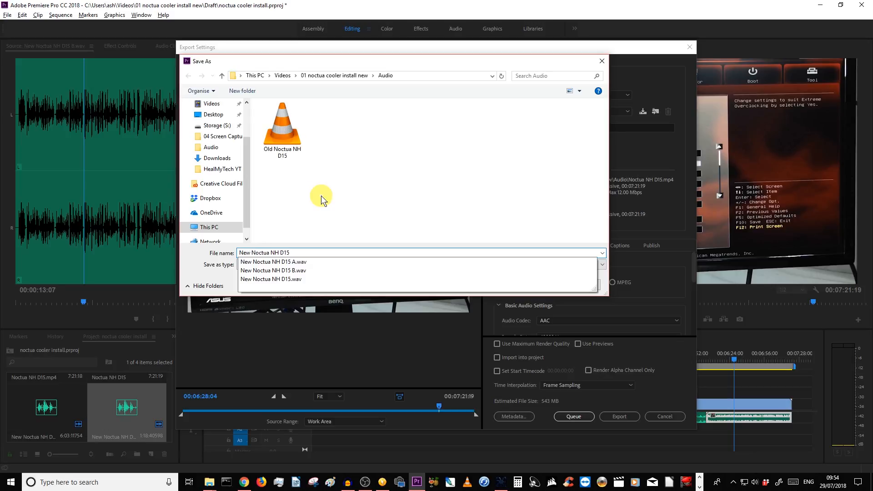
type(" Video")
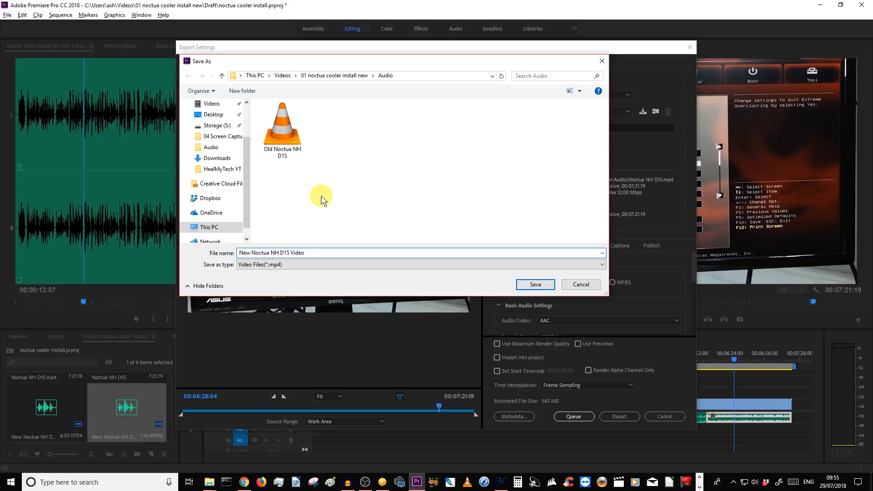
left_click(534, 284)
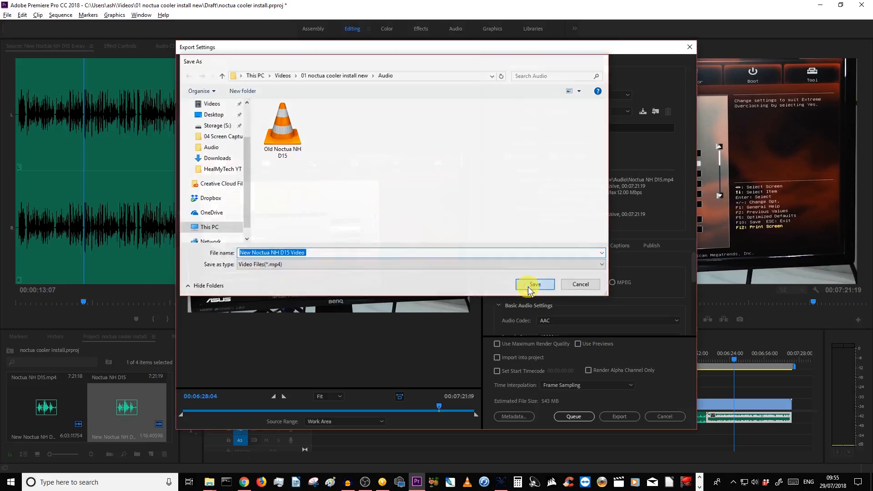
left_click(610, 415)
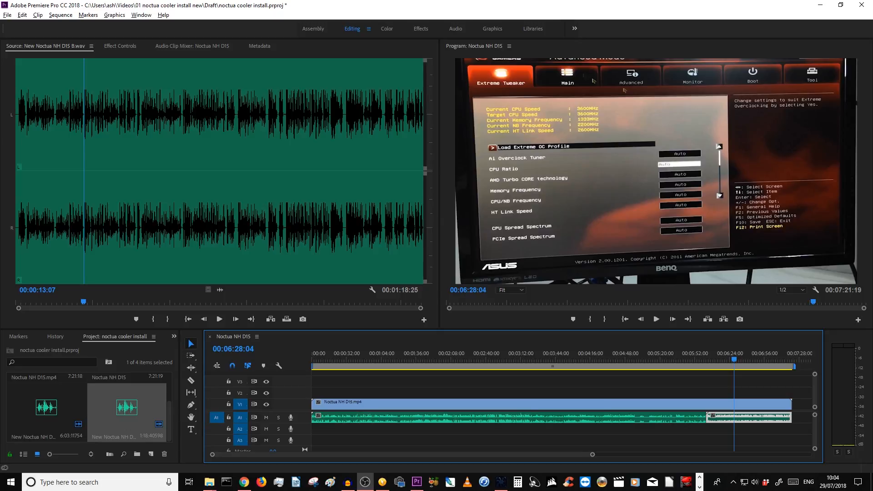
In File Explorer, move New Noctua NH D15 Video from the project's Audio folder into the Completed Video folder.
left_click_drag(1, 109, 274, 1)
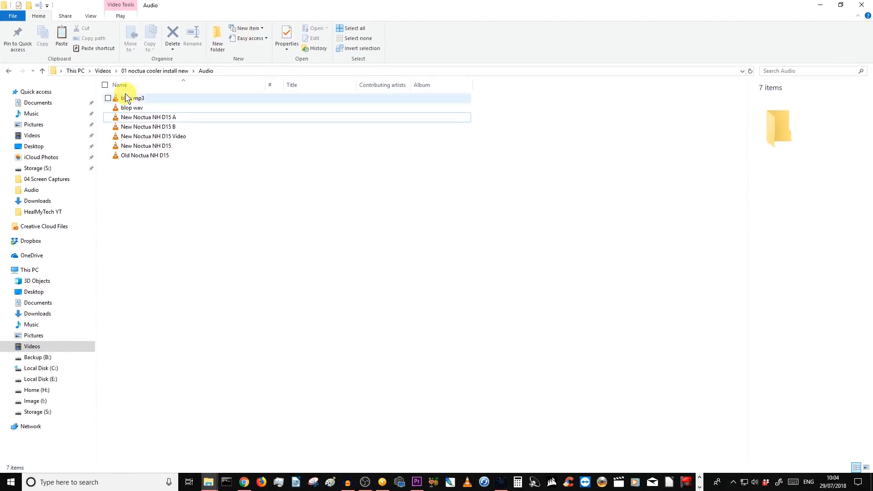
left_click(160, 72)
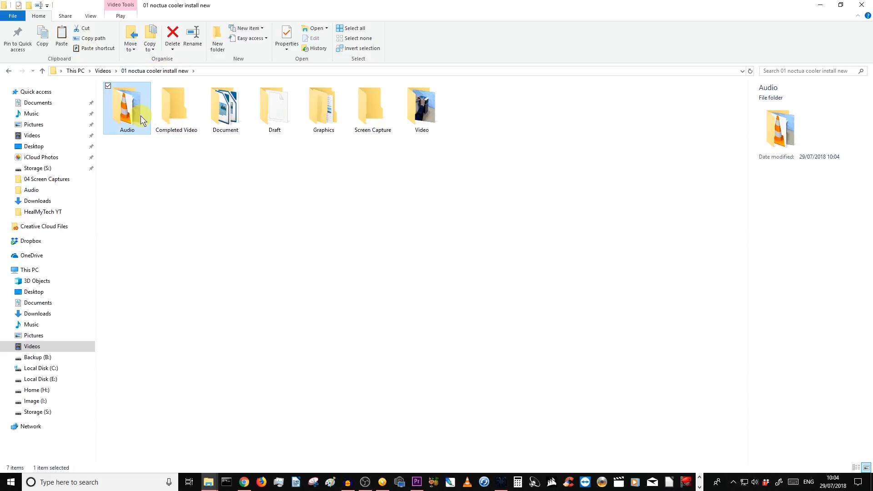
left_click(129, 116)
double_click(129, 115)
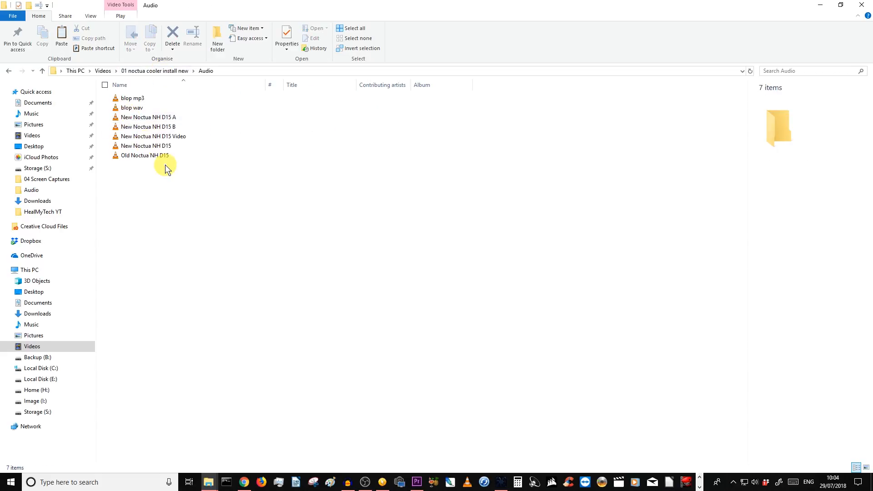
left_click(181, 136)
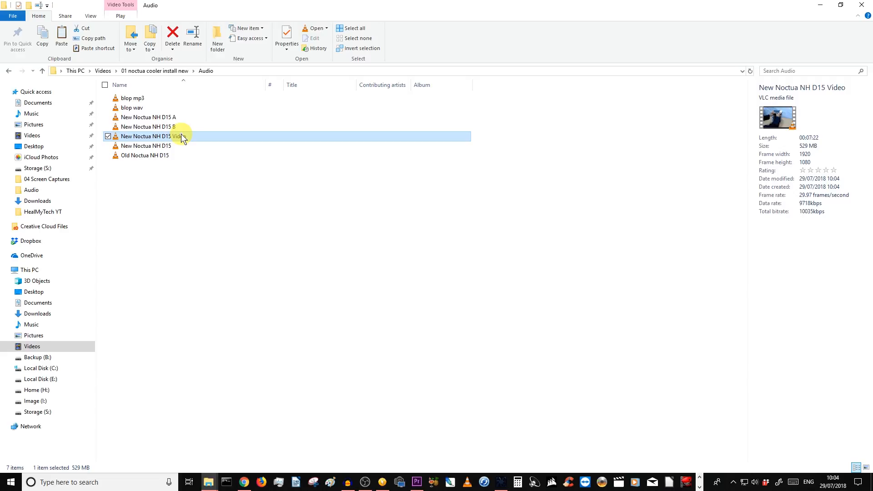
key("alt+Left")
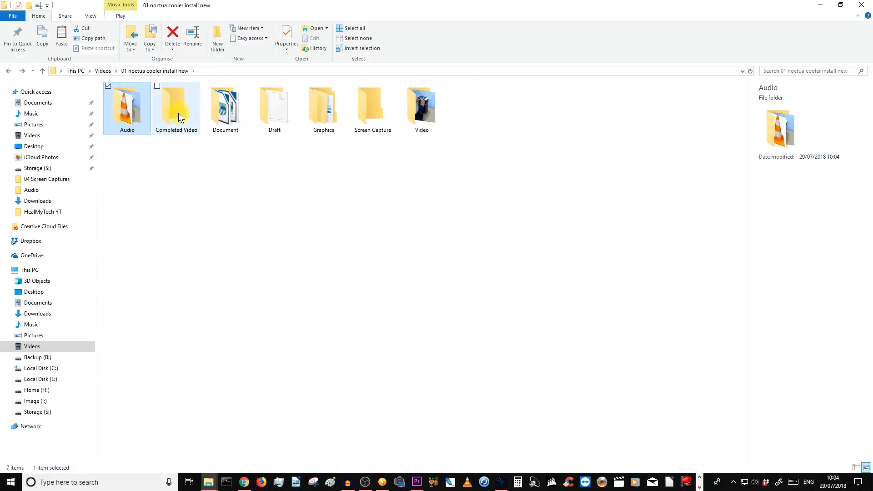
double_click(178, 113)
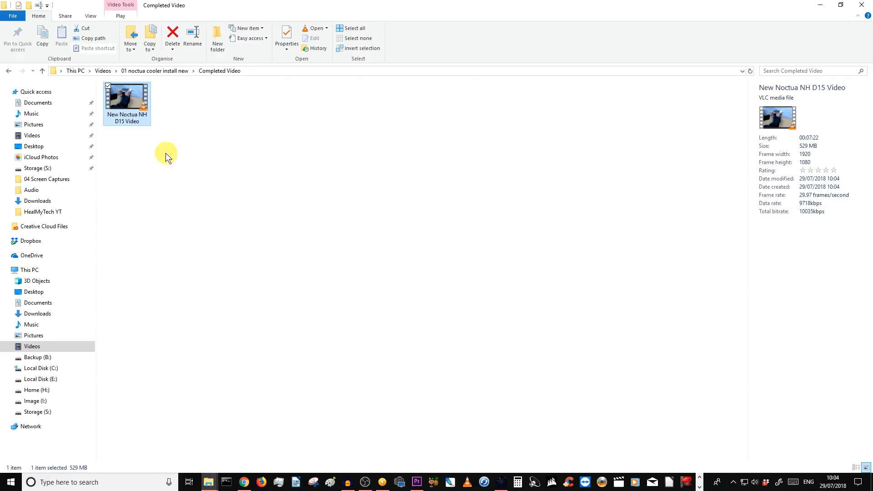
left_click(153, 147)
Play the exported video in VLC, sampling it at about 0:40, 3:23 and 6:35, and close the player.
left_click(130, 108)
double_click(141, 114)
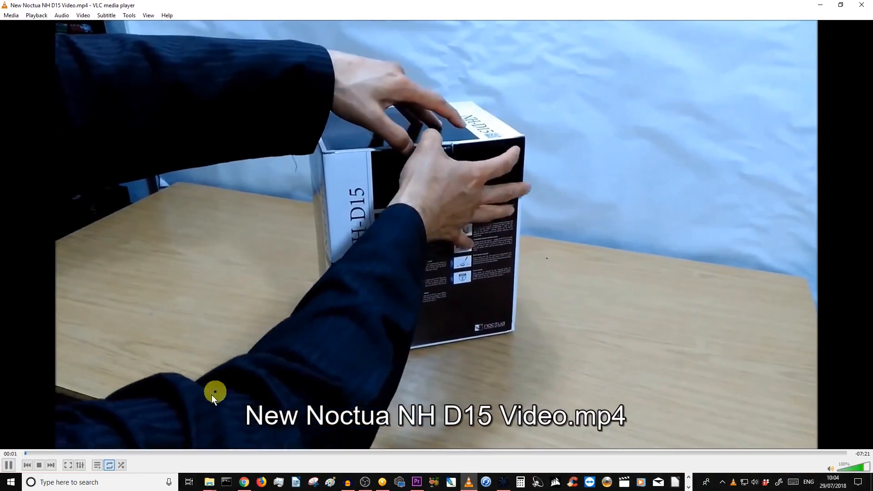
left_click(98, 454)
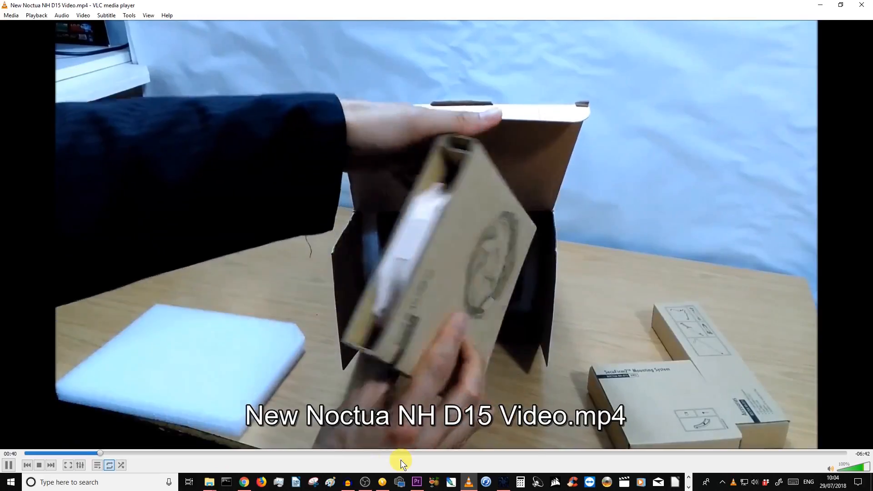
left_click(401, 456)
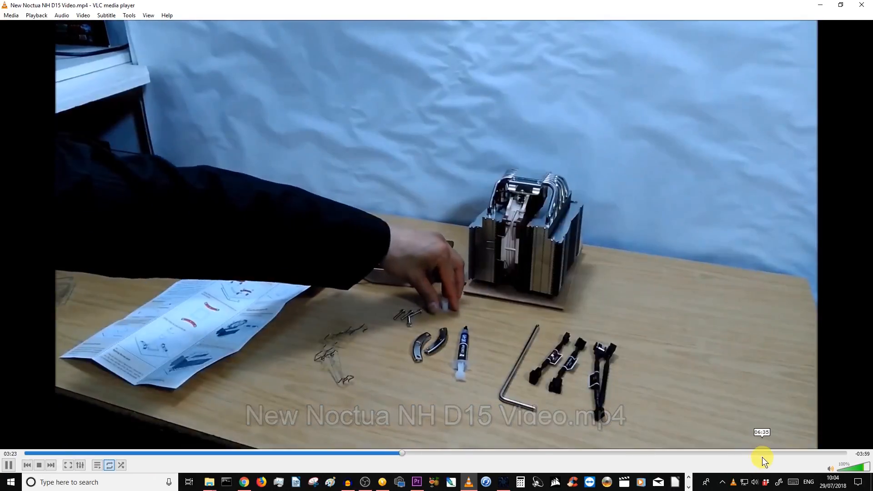
left_click(763, 453)
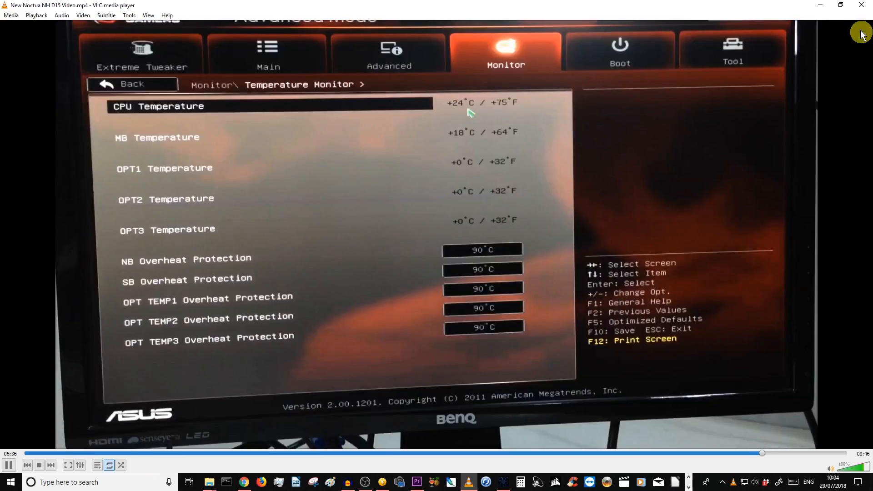
left_click(861, 5)
Return to Premiere Pro and place the original Noctua NH D15.mp4 on V1 and A1 just past the sequence's end.
left_click_drag(658, 5, 0, 4)
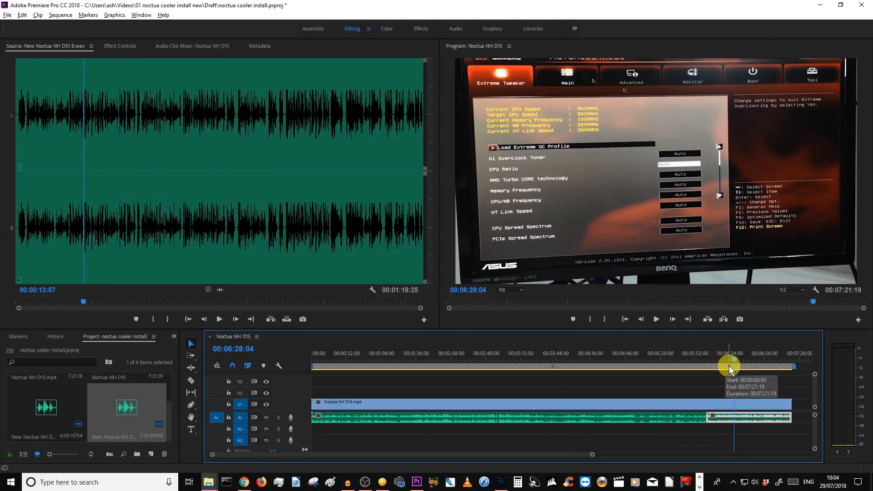
left_click_drag(733, 361, 800, 359)
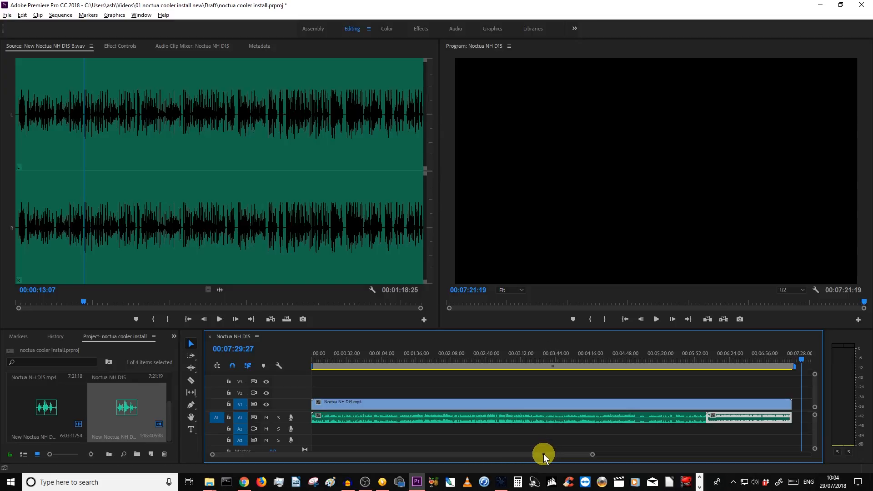
left_click_drag(544, 454, 609, 457)
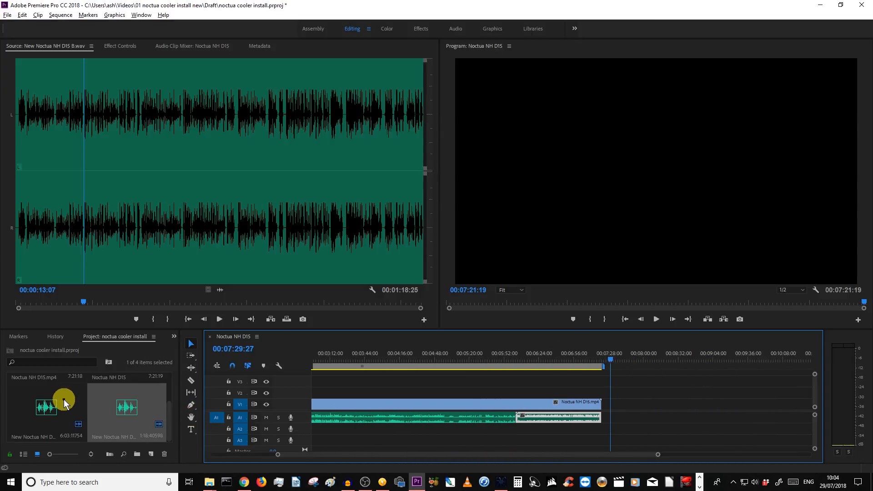
scroll(143, 414, "up", 2)
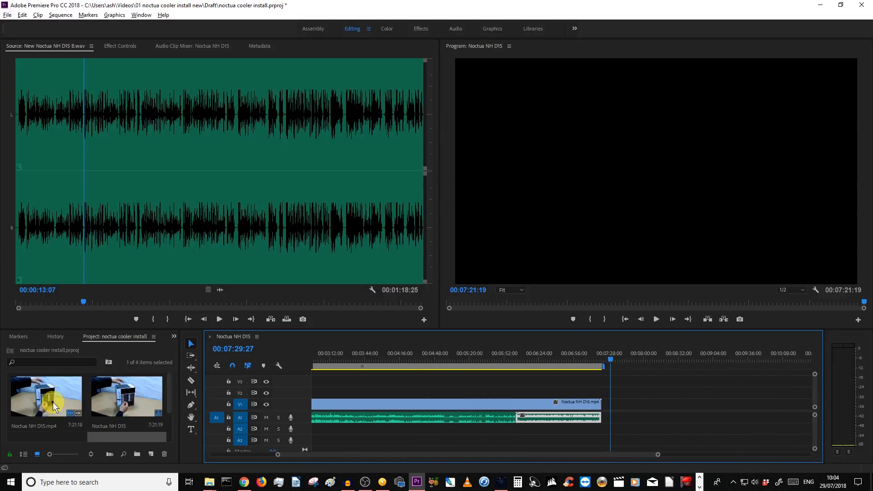
left_click_drag(58, 401, 627, 407)
Compare the sound by playing the added original clip near its start and the fixed audio from about 0:14.
left_click(646, 355)
key("space")
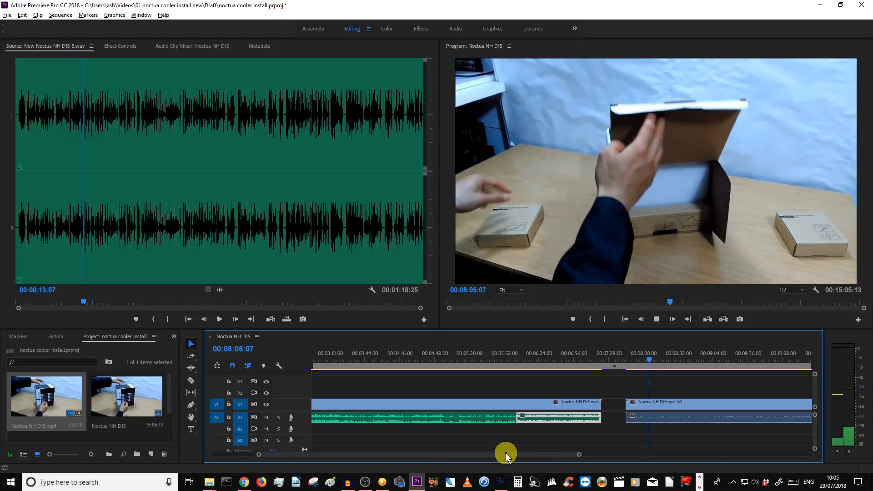
left_click_drag(506, 453, 376, 454)
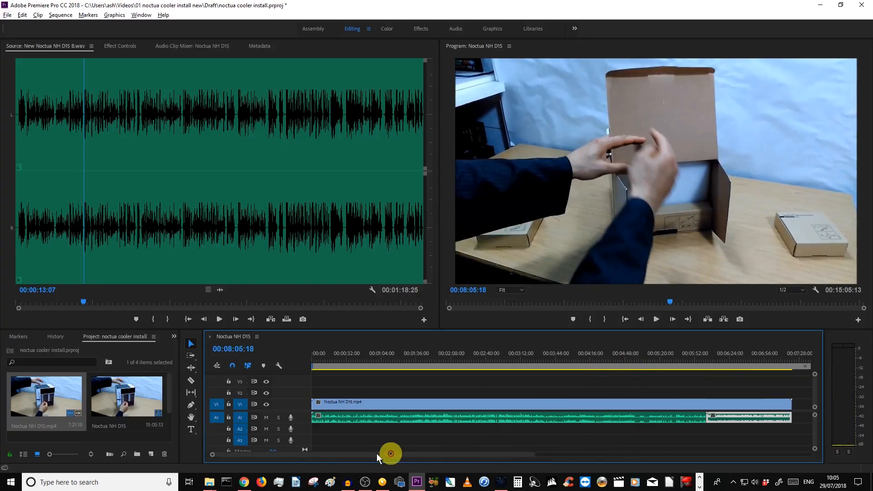
left_click(328, 362)
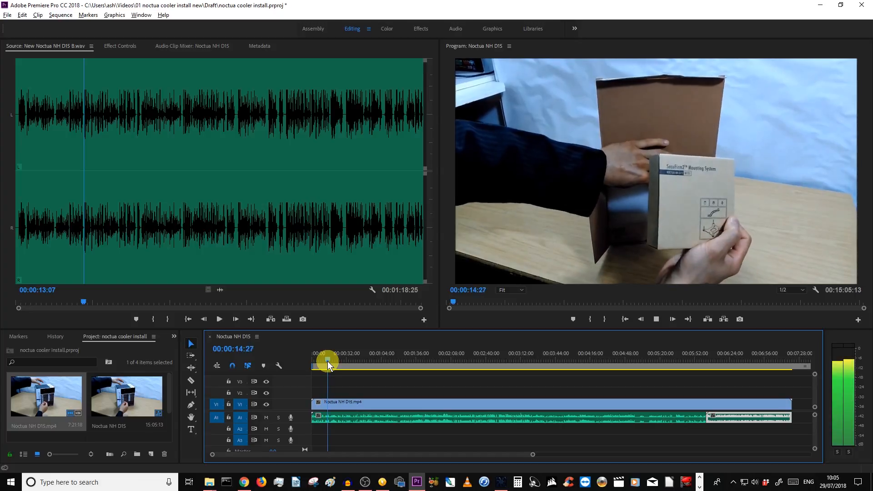
key("space")
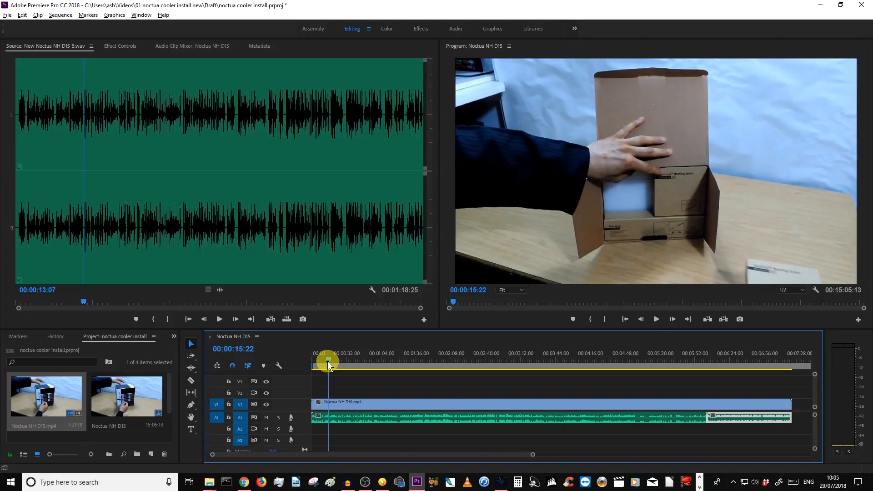
Switch to Chrome, close the open Google Keep note and show the published How To Install Noctua NH-D15 video page.
left_click(825, 6)
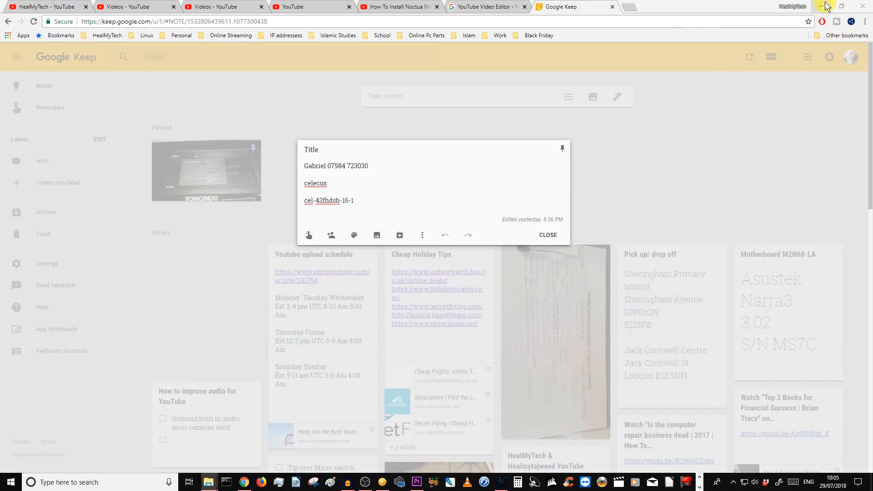
left_click(655, 146)
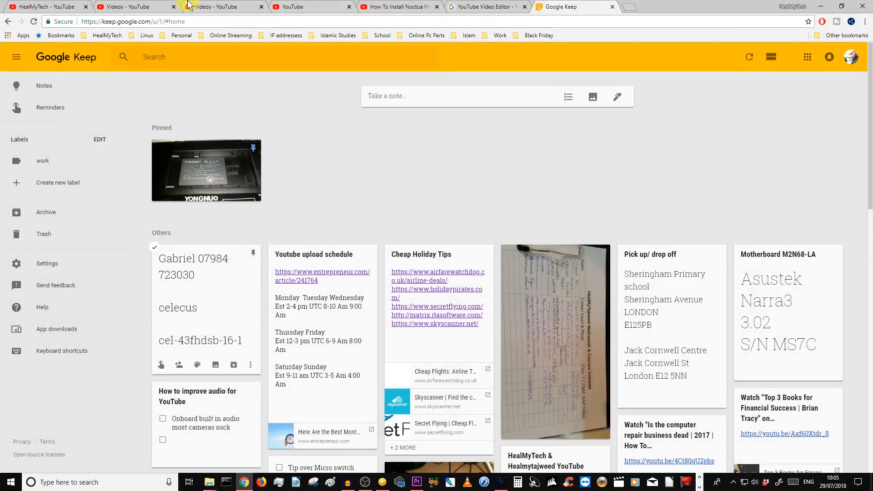
left_click(321, 6)
left_click(387, 5)
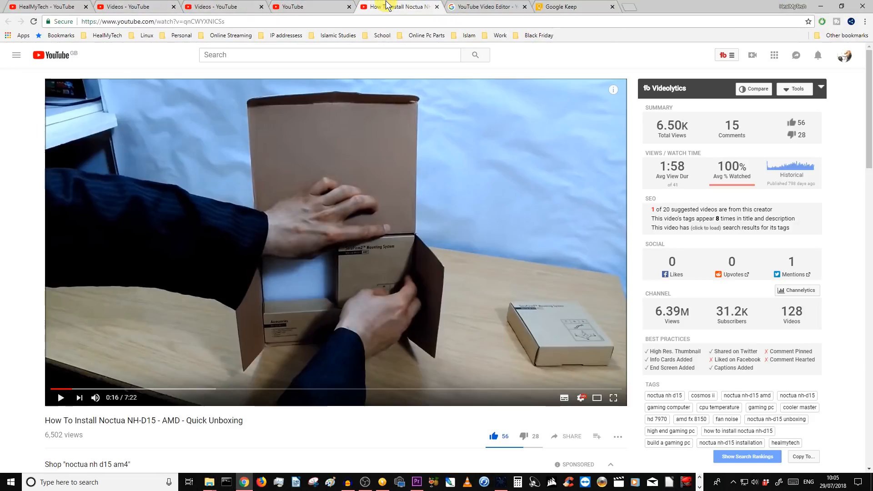
From YouTube's Video Manager, open the video upload page in a new tab and switch to it.
left_click(117, 6)
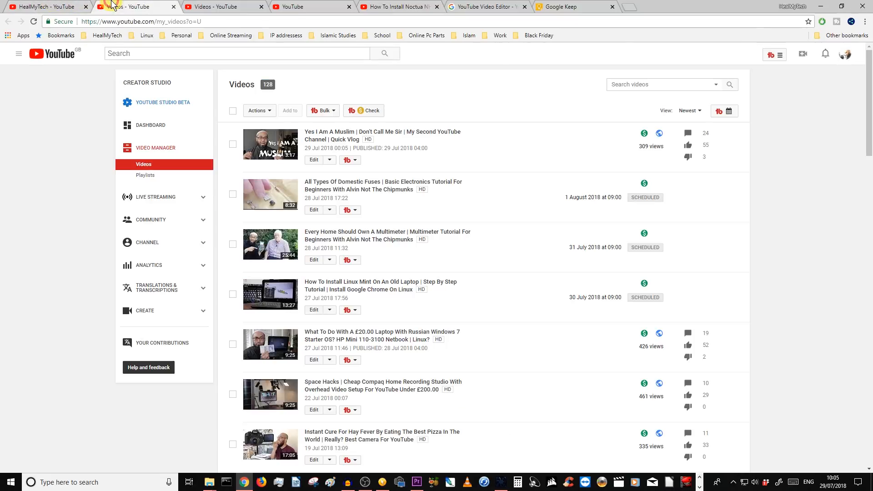
left_click(803, 54)
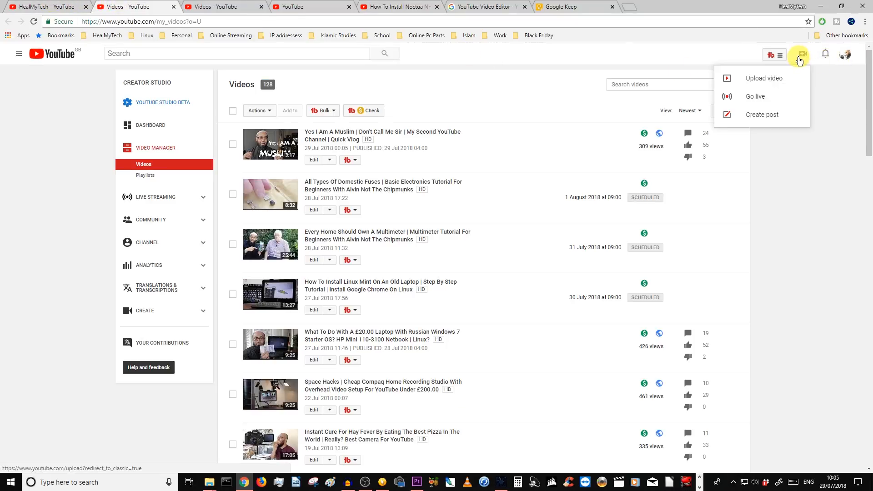
right_click(774, 79)
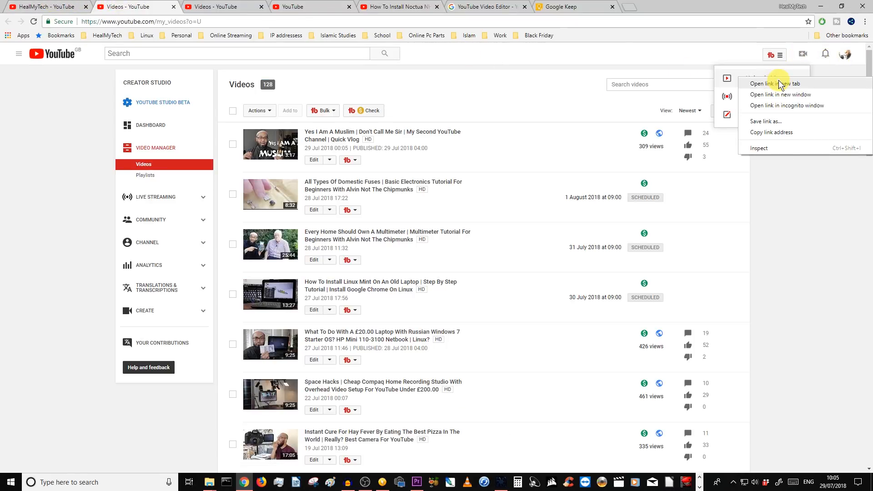
left_click(780, 83)
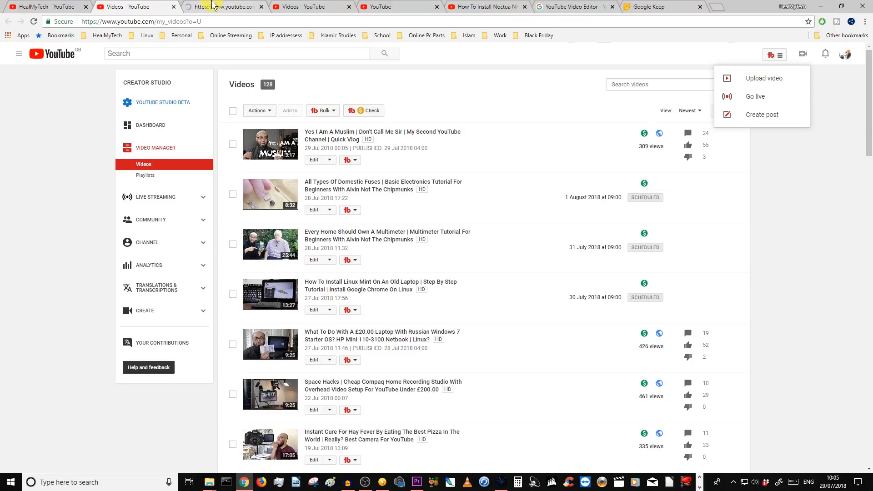
left_click(213, 5)
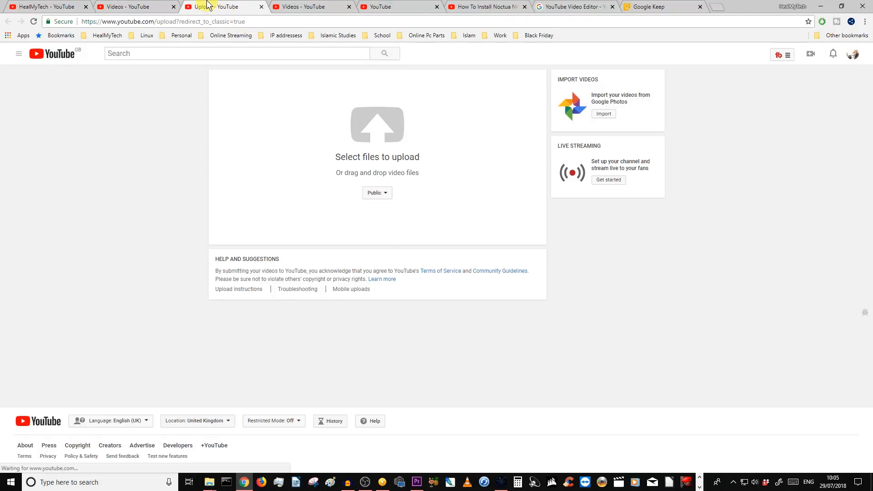
left_click(338, 157)
left_click(131, 6)
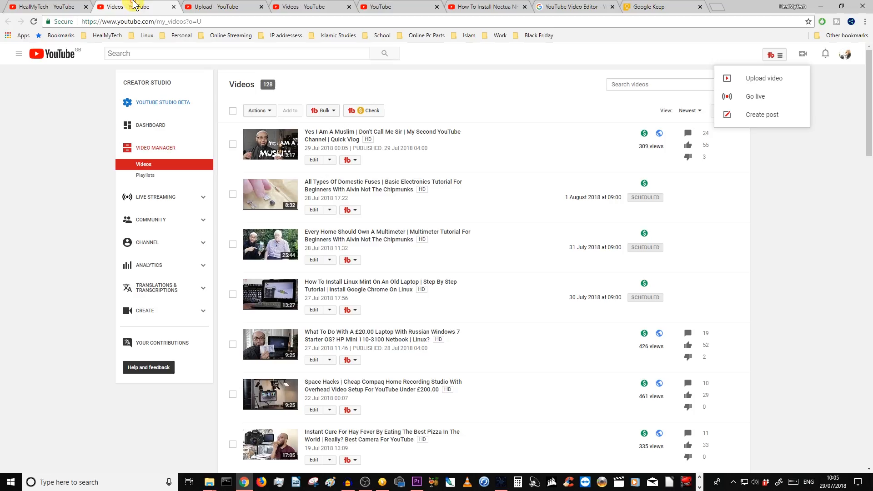
left_click(293, 117)
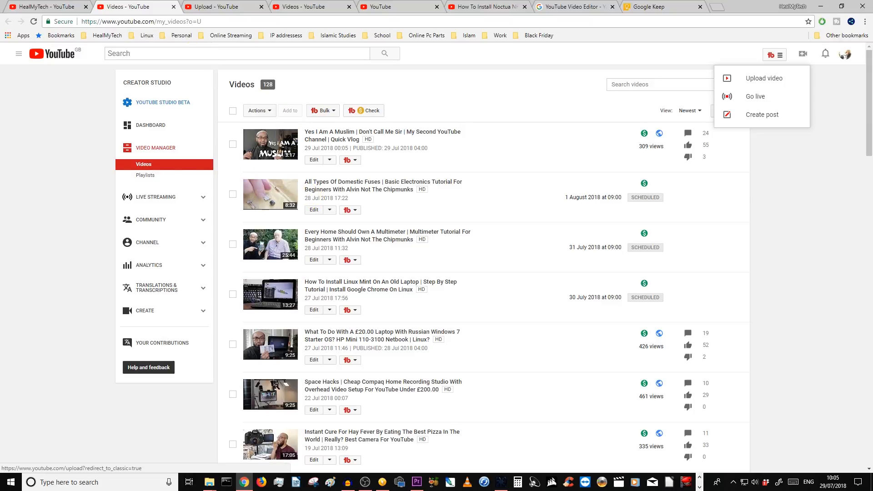
left_click(314, 133)
left_click(661, 102)
left_click(806, 149)
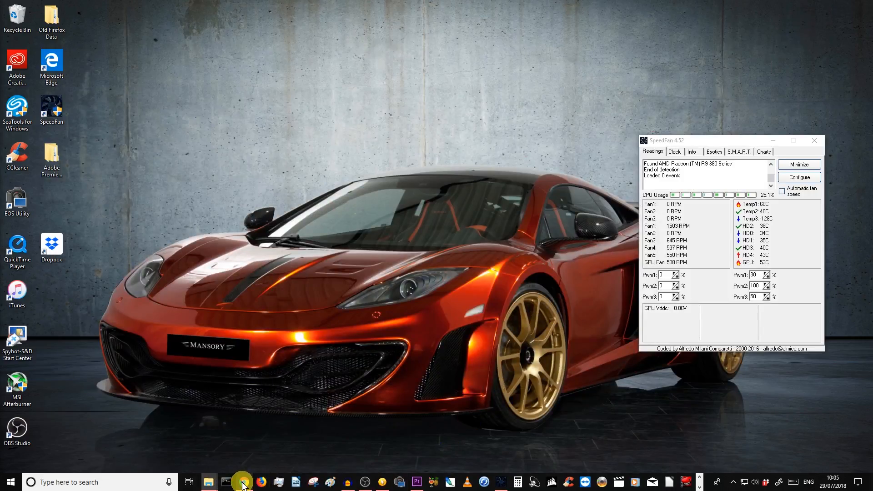
mouse_move(243, 484)
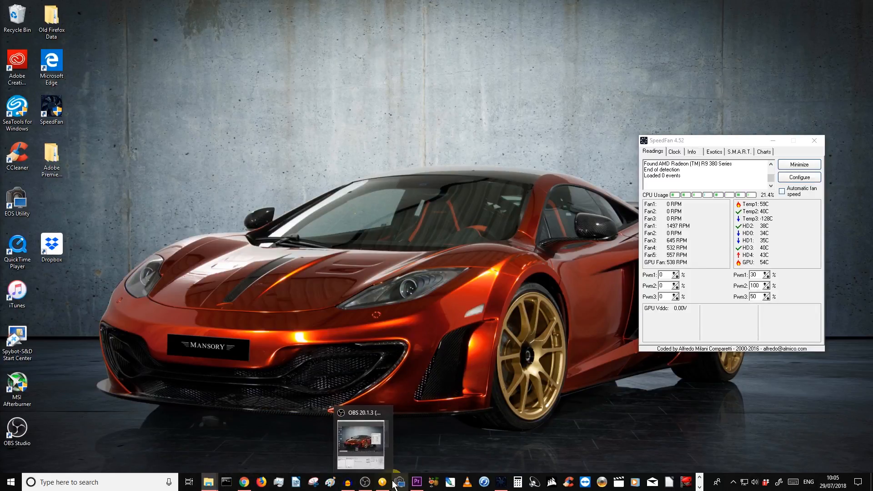
left_click(416, 483)
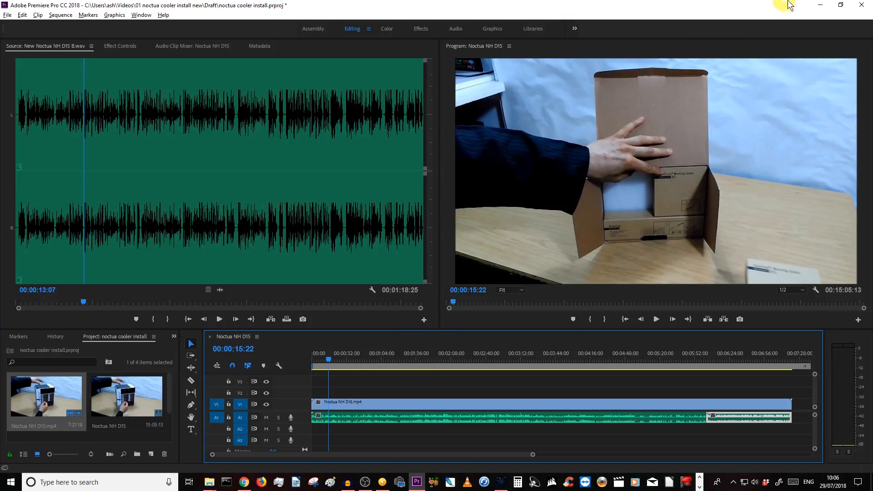
left_click(821, 6)
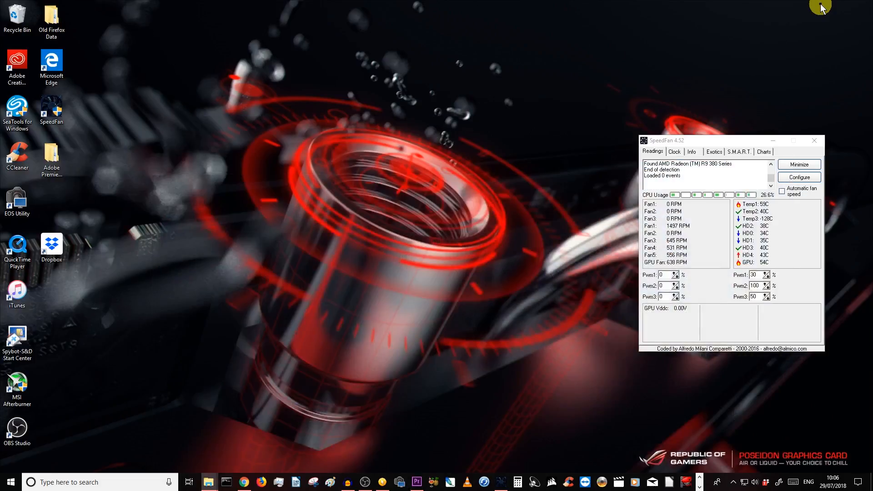
Return to Chrome and look through the uploaded videos on the HealMyTech channel page, ending with the newest uploads.
left_click(244, 483)
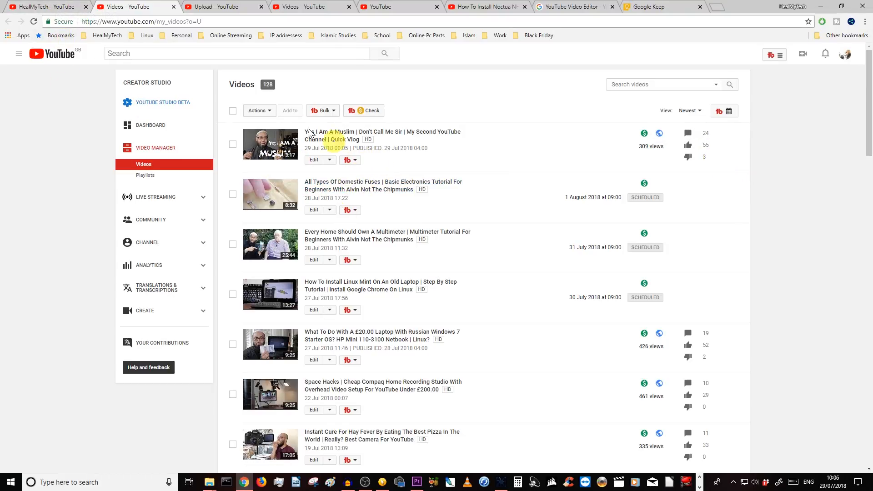
left_click(59, 7)
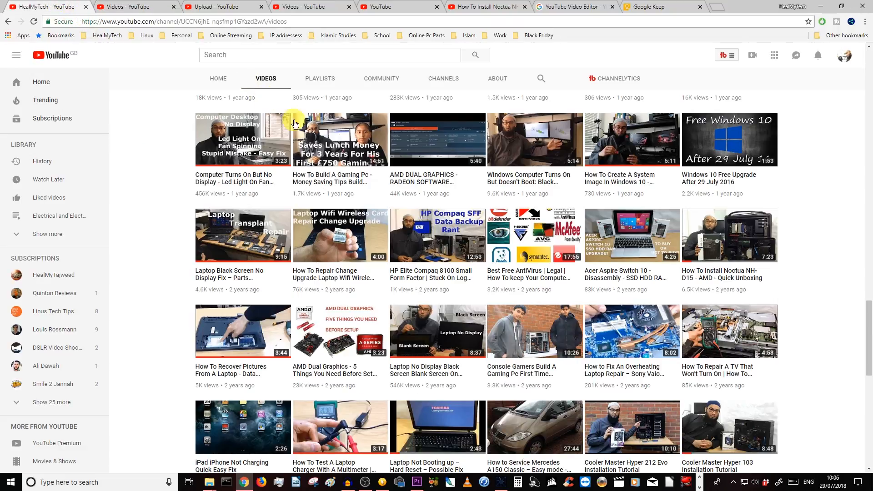
scroll(294, 124, "up", 15)
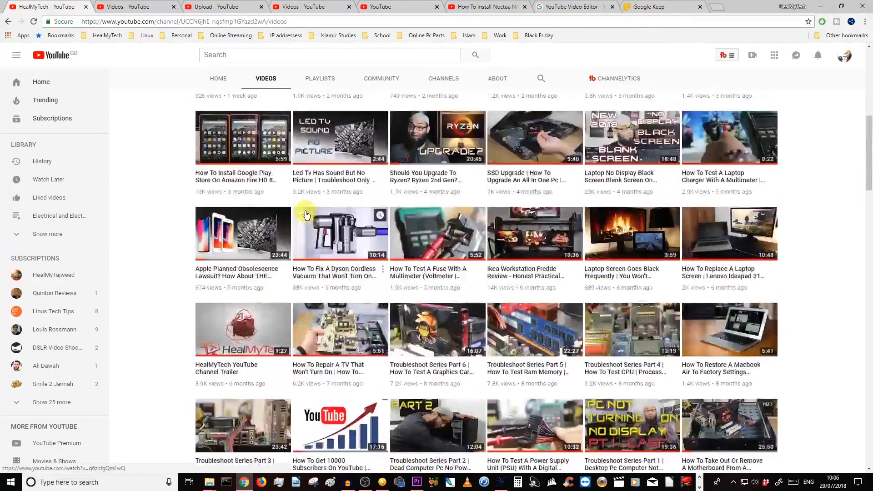
scroll(306, 214, "up", 8)
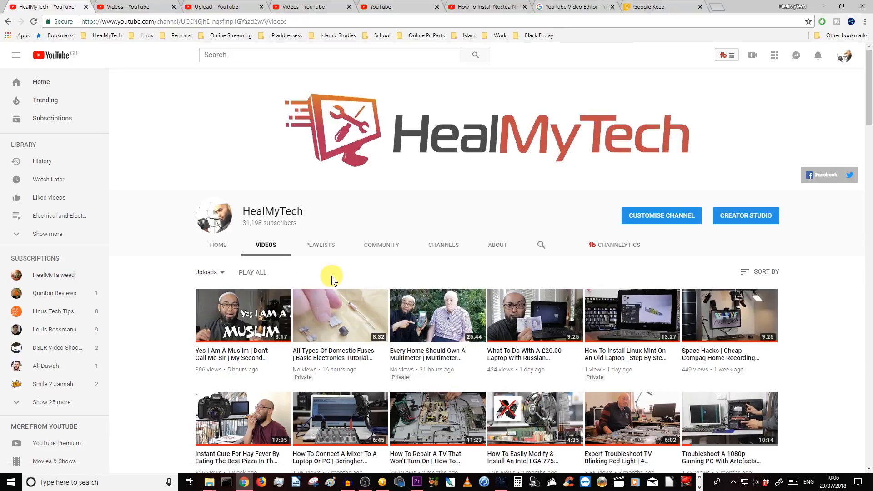
scroll(345, 294, "down", 2)
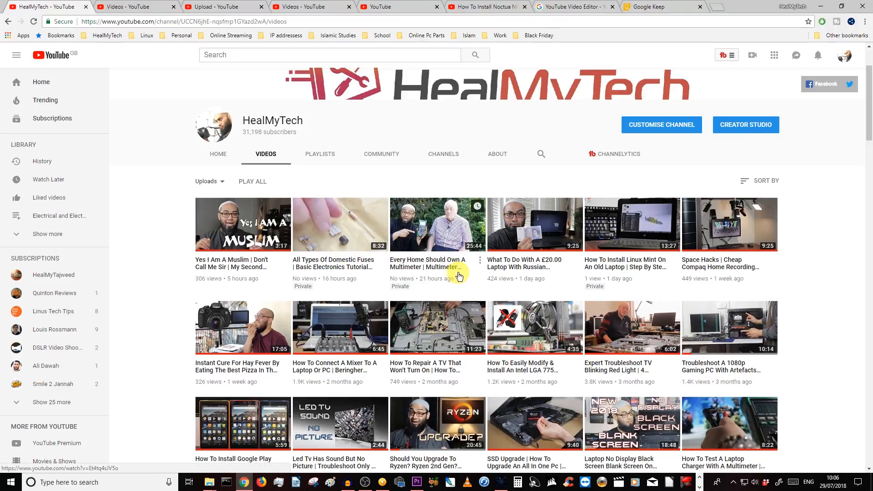
scroll(728, 177, "up", 2)
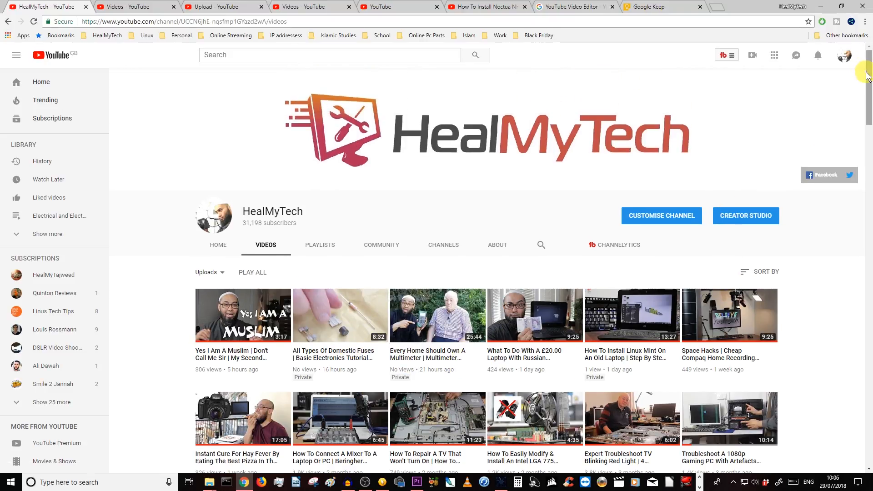
mouse_move(868, 75)
left_mouse_down()
mouse_move(868, 88)
mouse_move(867, 73)
left_mouse_up()
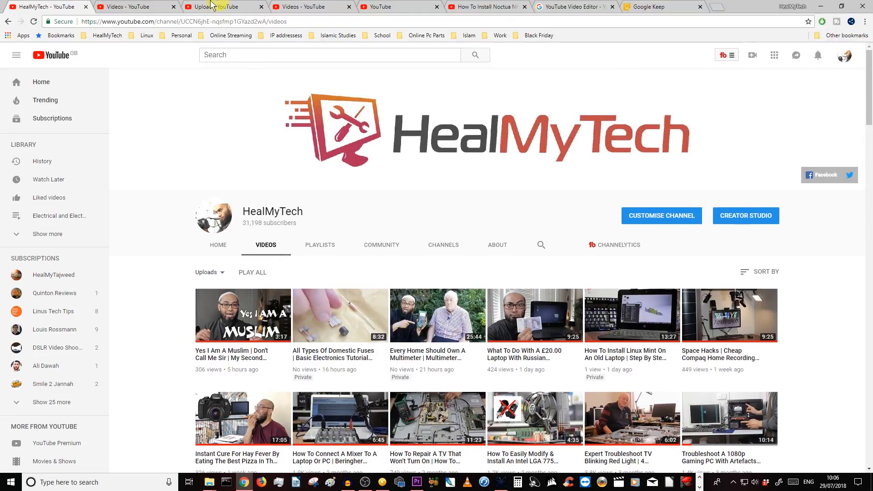